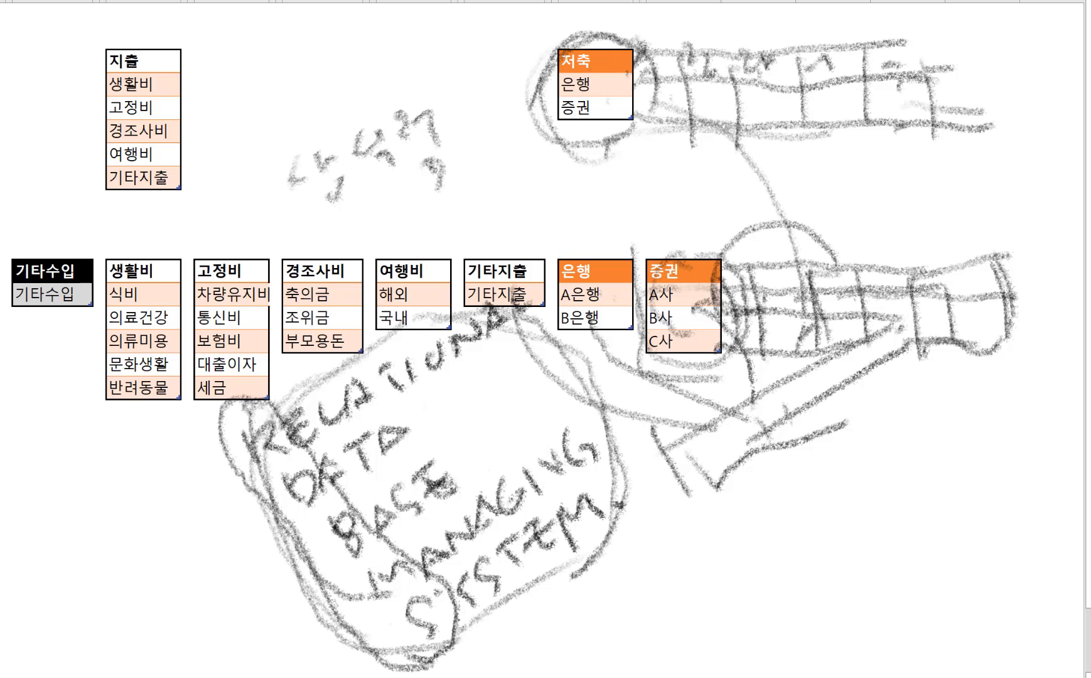
- Circle the 은행 and 증권 tables, retrace the database note's outline, and draw freehand lines linking the note and 저축 to them
mouse_move(680, 234)
left_mouse_down()
mouse_move(709, 253)
mouse_move(653, 360)
mouse_move(704, 373)
left_mouse_up()
mouse_move(618, 245)
left_mouse_down()
mouse_move(567, 245)
mouse_move(593, 348)
left_mouse_up()
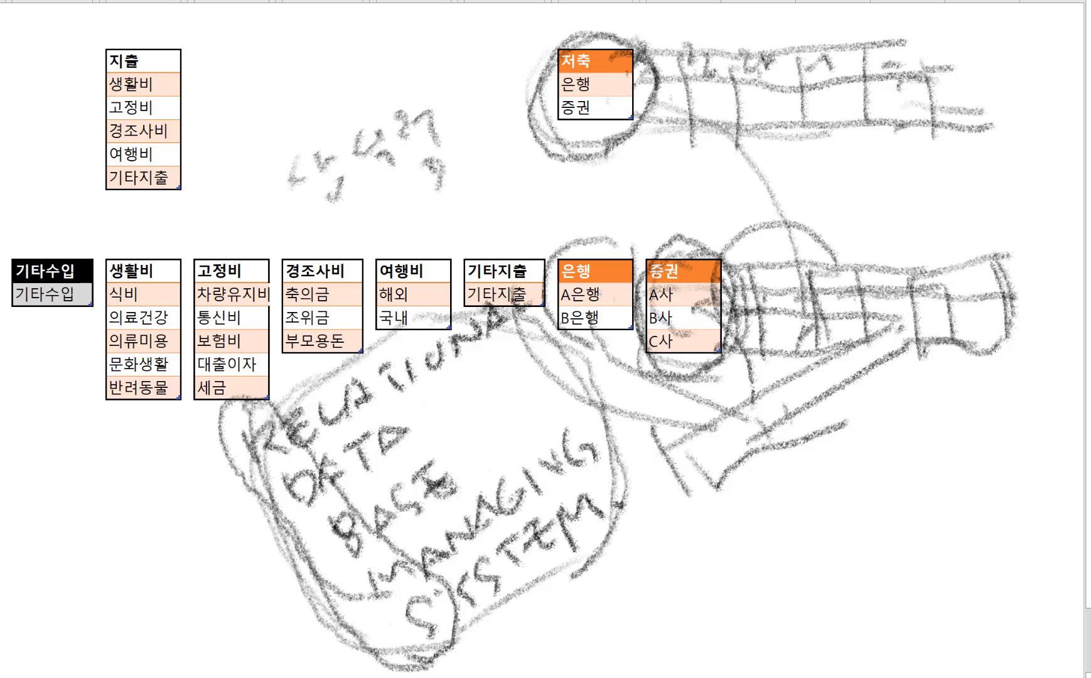
mouse_move(536, 405)
left_mouse_down()
mouse_move(623, 392)
mouse_move(653, 341)
left_mouse_up()
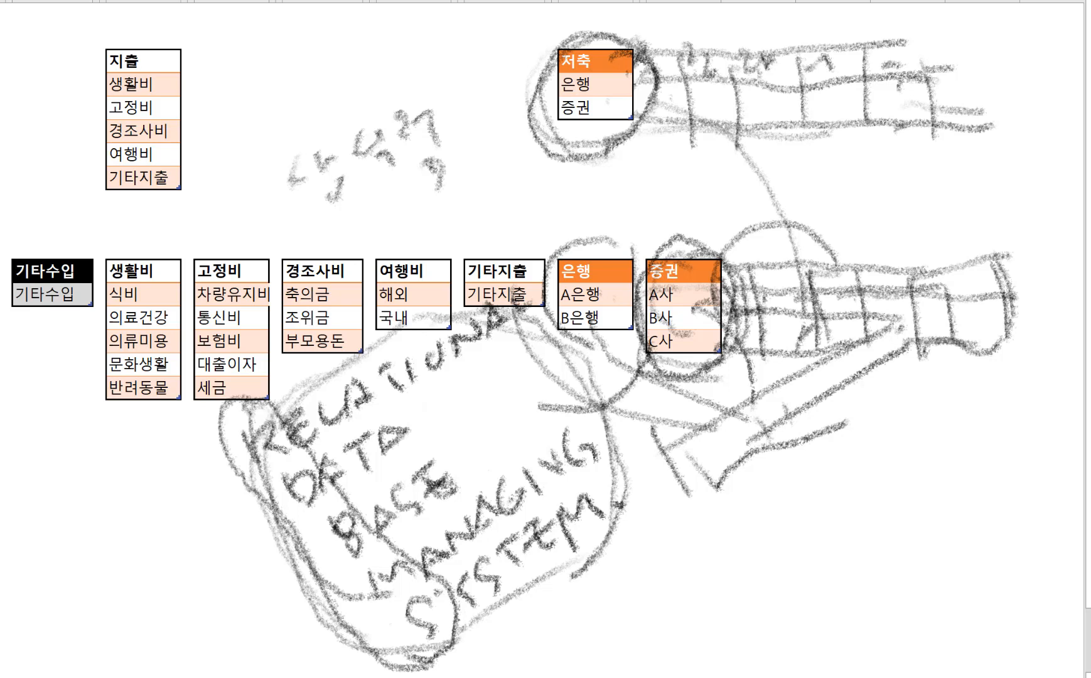
mouse_move(317, 395)
left_mouse_down()
mouse_move(242, 447)
mouse_move(326, 609)
mouse_move(479, 634)
left_mouse_up()
mouse_move(403, 319)
left_mouse_down()
mouse_move(385, 353)
mouse_move(598, 465)
mouse_move(609, 500)
left_mouse_up()
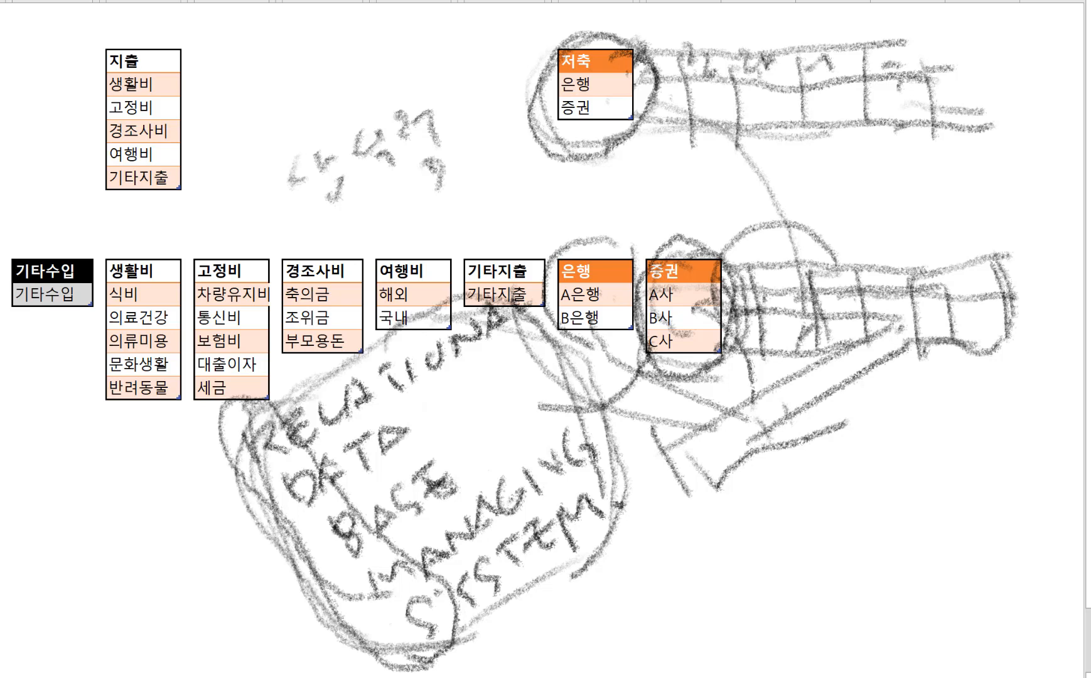
mouse_move(612, 270)
left_mouse_down()
mouse_move(625, 248)
mouse_move(599, 147)
left_mouse_up()
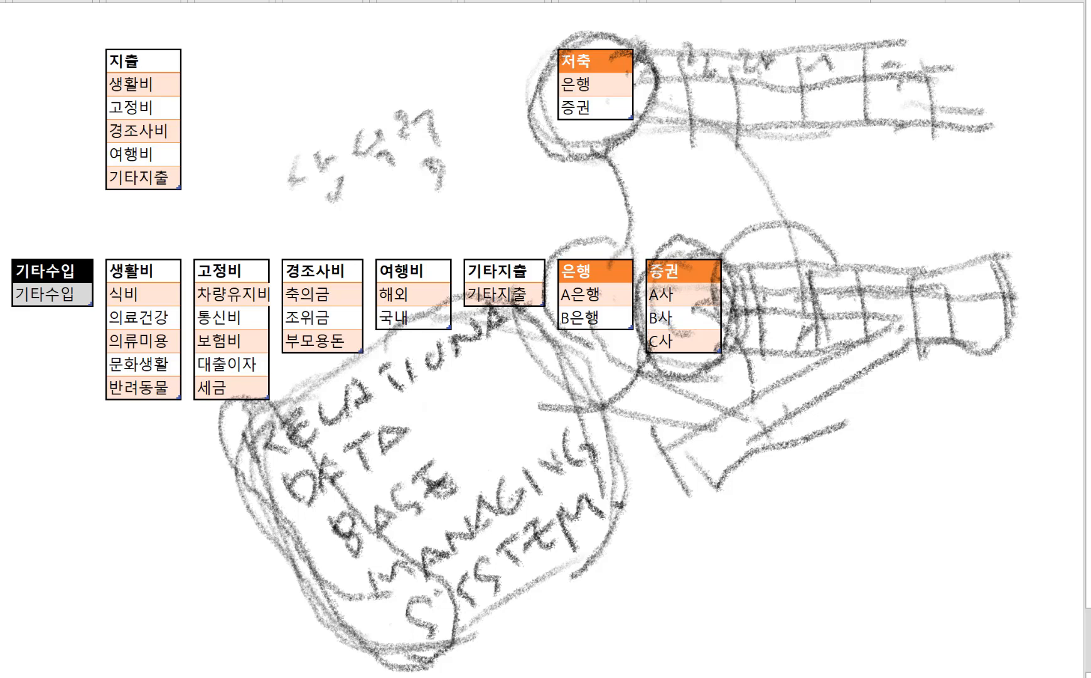
left_click_drag(544, 419, 643, 355)
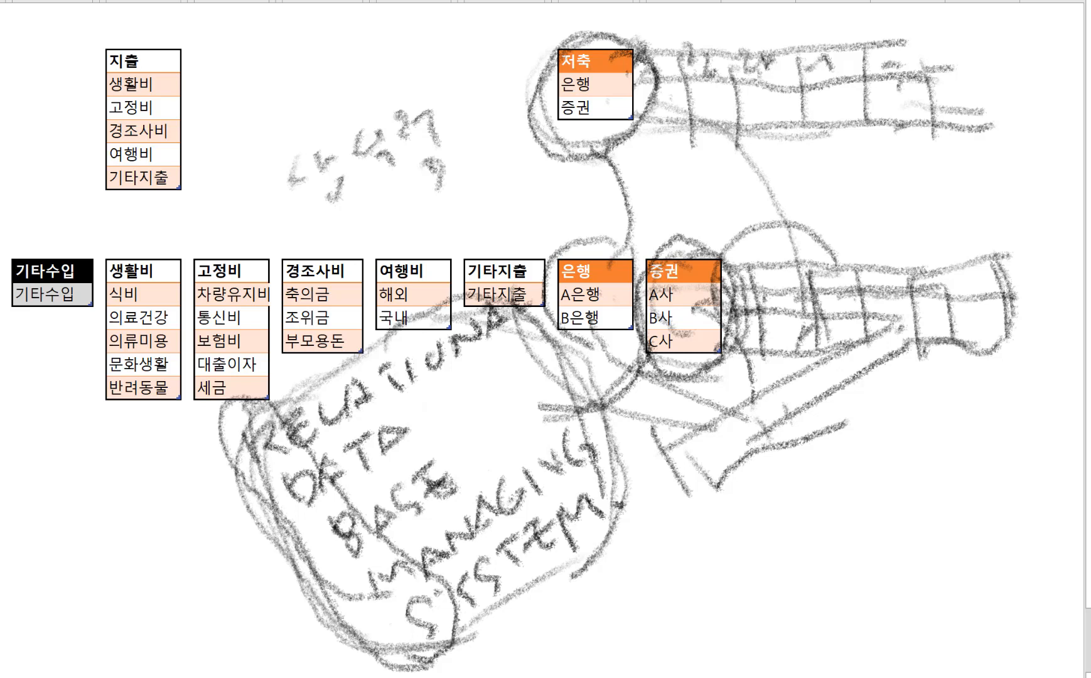
- Sketch a freehand grid of rows and columns beside the 지출 table
left_click_drag(183, 195, 342, 183)
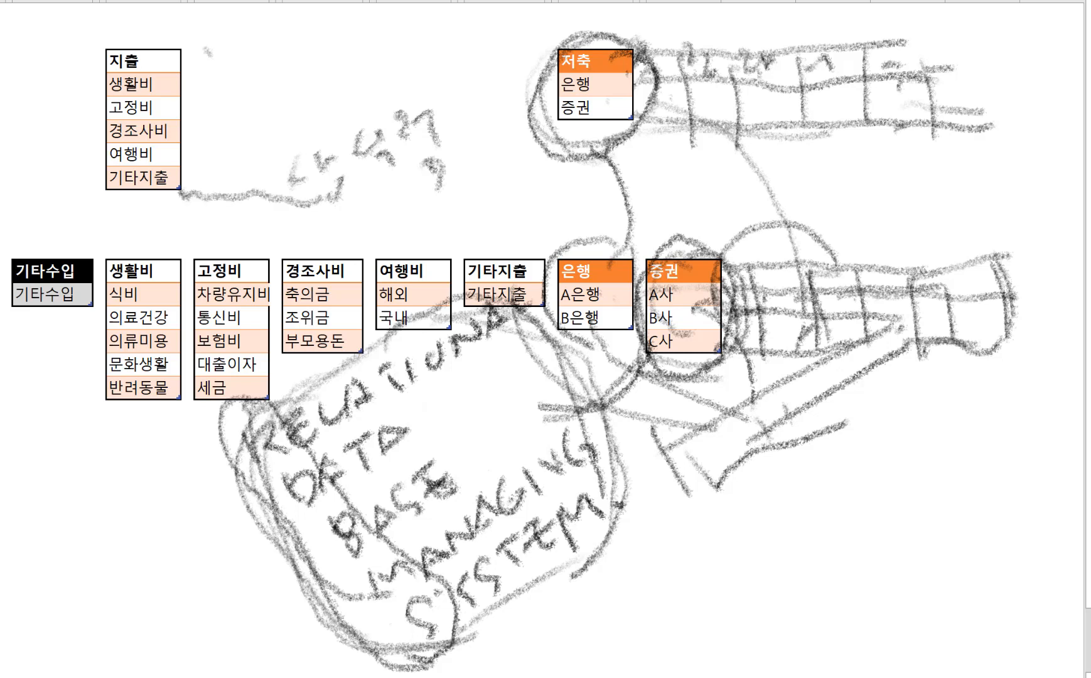
mouse_move(204, 49)
left_mouse_down()
mouse_move(362, 55)
mouse_move(381, 107)
mouse_move(386, 214)
left_mouse_up()
mouse_move(200, 88)
left_mouse_down()
mouse_move(311, 76)
mouse_move(377, 88)
left_mouse_up()
mouse_move(182, 114)
left_mouse_down()
mouse_move(384, 111)
mouse_move(189, 141)
mouse_move(392, 154)
left_mouse_up()
left_click_drag(234, 51, 237, 212)
left_click_drag(298, 65, 293, 225)
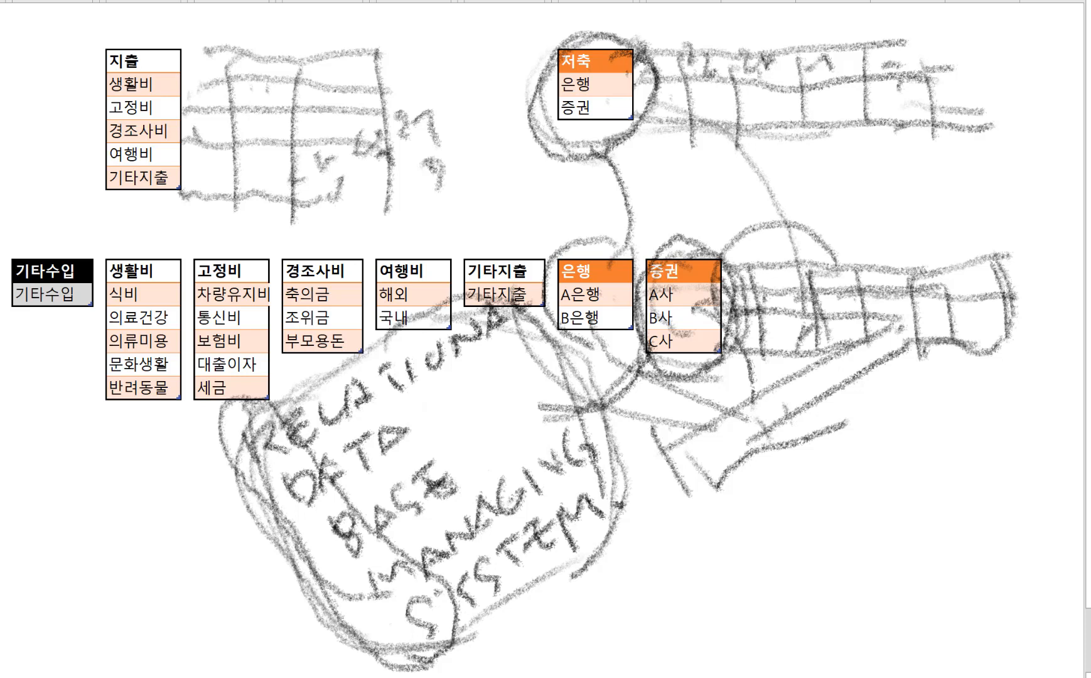
left_click_drag(290, 80, 408, 82)
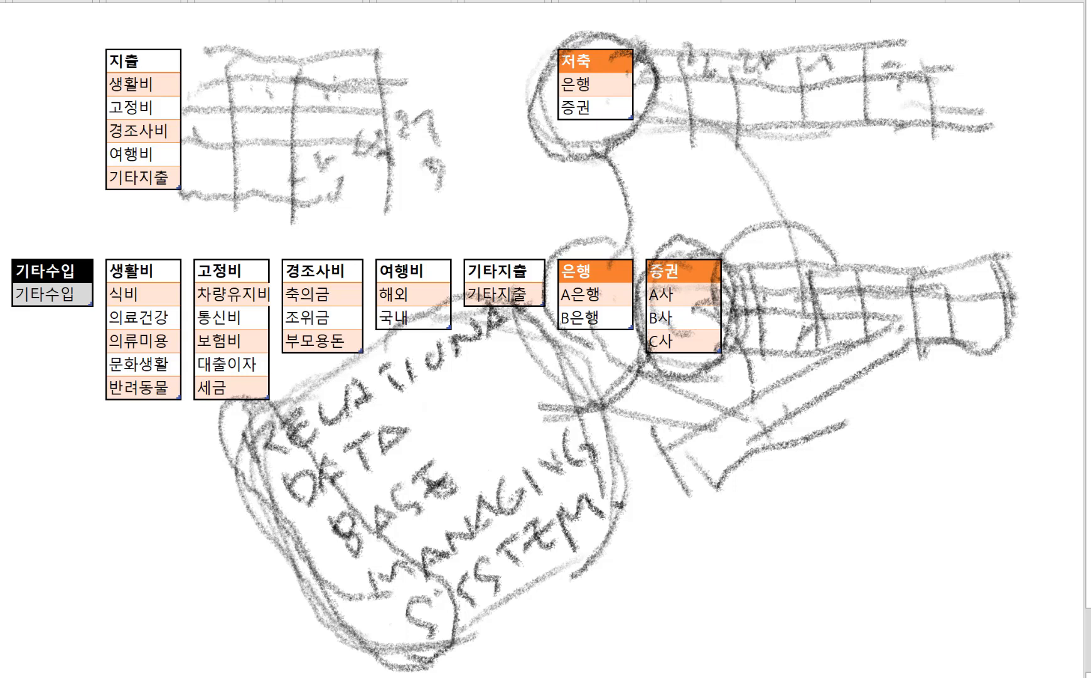
mouse_move(206, 86)
left_mouse_down()
mouse_move(219, 105)
mouse_move(265, 102)
left_mouse_up()
left_click_drag(245, 88, 408, 97)
left_click_drag(295, 72, 297, 213)
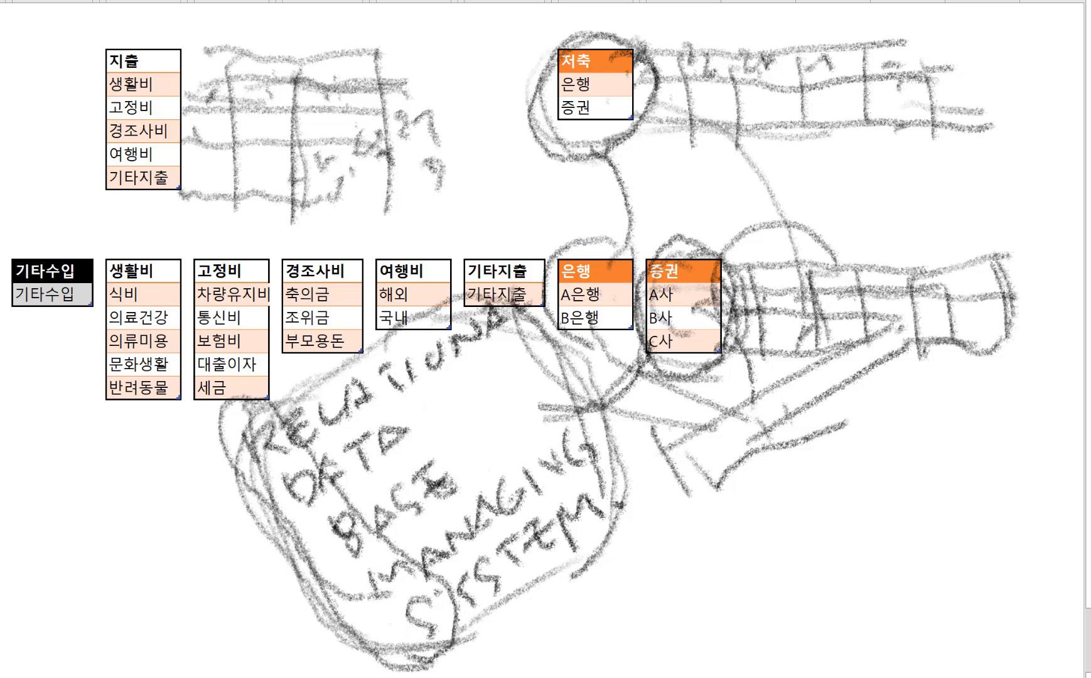
left_click_drag(175, 171, 371, 182)
left_click_drag(373, 48, 399, 116)
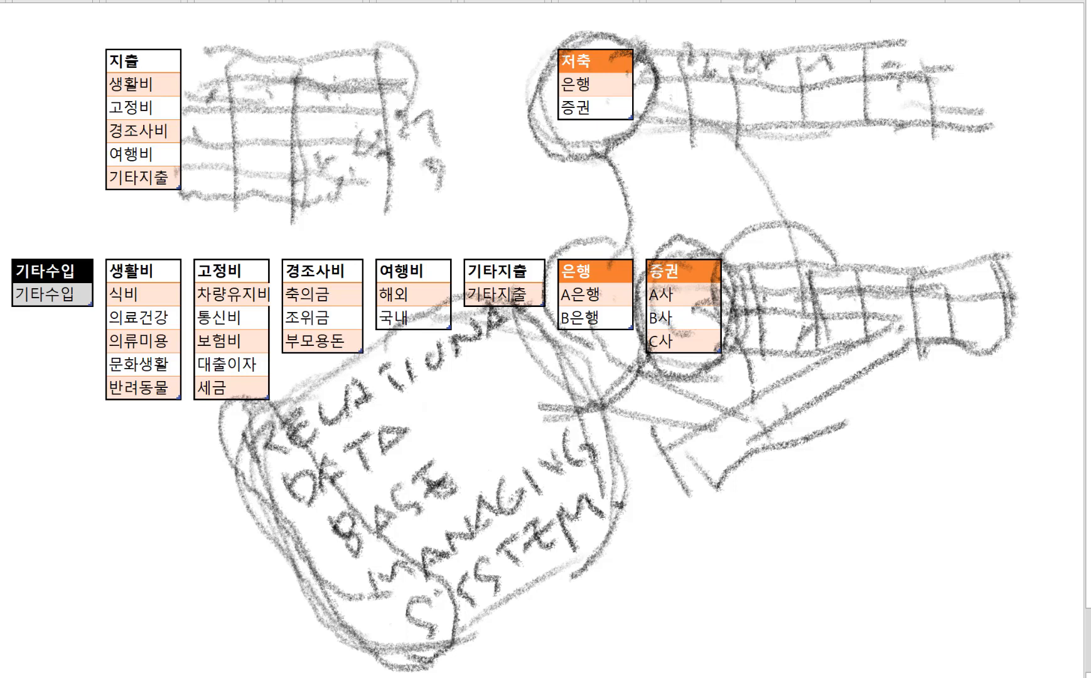
- Circle the 지출 table and the 증권, 은행, 기타지출, 여행비 and 경조사비 tables with freehand ink
mouse_move(187, 53)
left_mouse_down()
mouse_move(200, 195)
mouse_move(150, 45)
mouse_move(210, 156)
left_mouse_up()
mouse_move(641, 125)
left_mouse_down()
mouse_move(548, 120)
mouse_move(631, 66)
mouse_move(644, 117)
left_mouse_up()
mouse_move(706, 362)
left_mouse_down()
mouse_move(647, 304)
mouse_move(699, 255)
left_mouse_up()
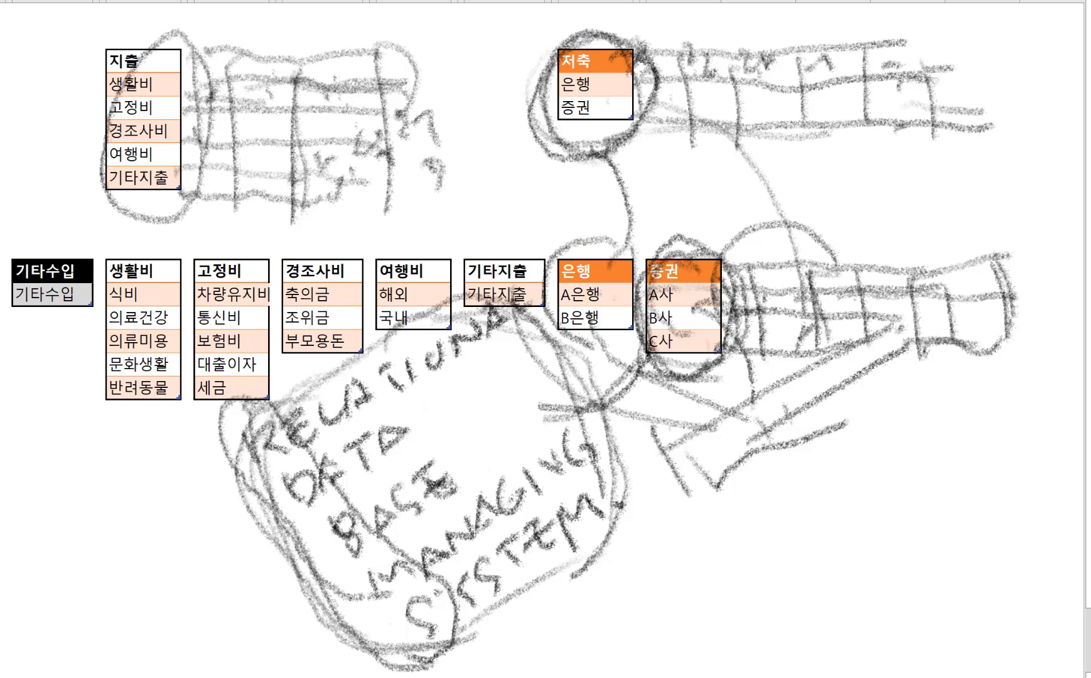
mouse_move(590, 237)
left_mouse_down()
mouse_move(558, 337)
mouse_move(619, 303)
left_mouse_up()
mouse_move(509, 230)
left_mouse_down()
mouse_move(461, 316)
mouse_move(529, 239)
left_mouse_up()
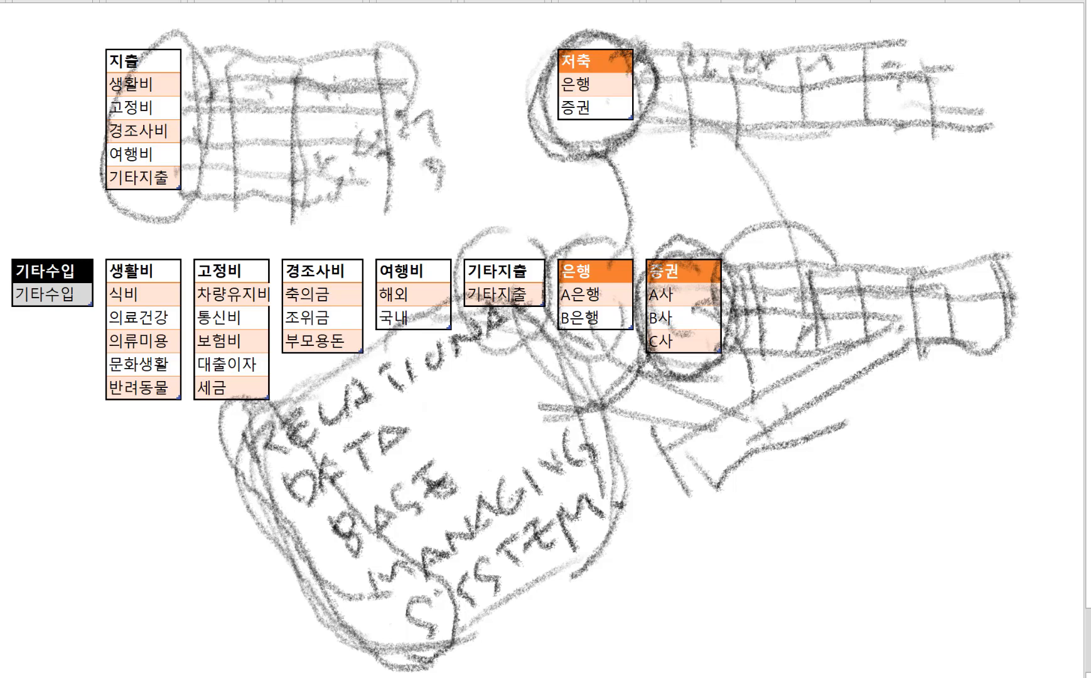
mouse_move(422, 240)
left_mouse_down()
mouse_move(382, 249)
mouse_move(436, 359)
left_mouse_up()
mouse_move(344, 234)
left_mouse_down()
mouse_move(293, 281)
mouse_move(327, 377)
mouse_move(355, 370)
left_mouse_up()
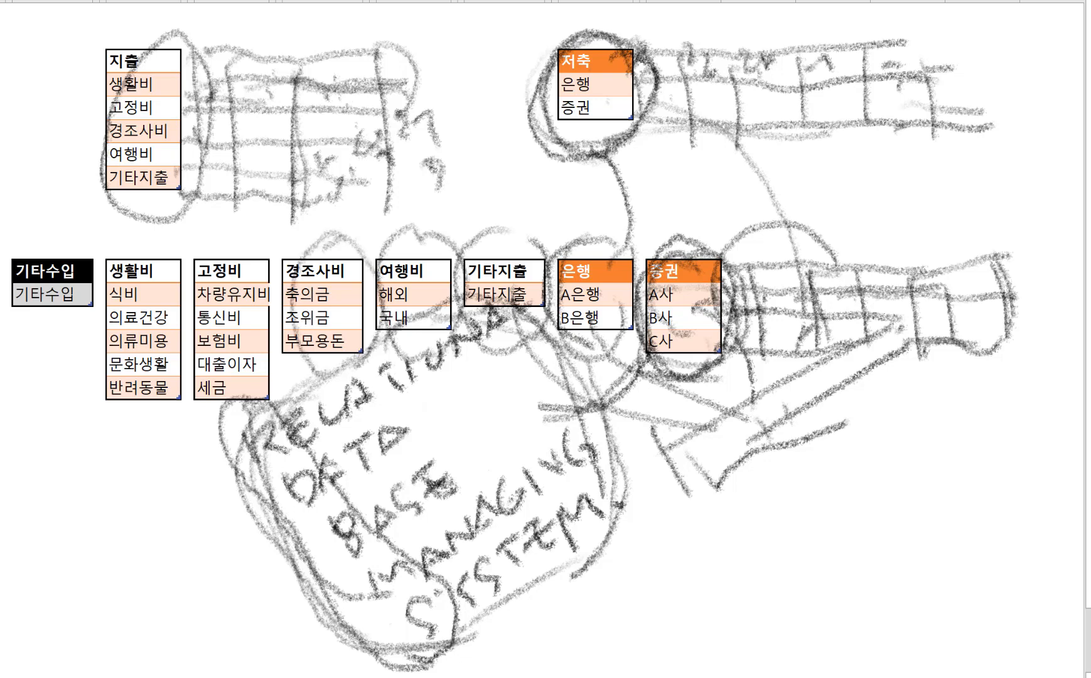
- Add strokes to the slanted grid sketch below the 증권 table and retrace the outline around the RELATIONAL DATA BASE MANAGING SYSTEM note
mouse_move(652, 439)
left_mouse_down()
mouse_move(704, 527)
mouse_move(857, 406)
left_mouse_up()
left_click_drag(771, 389, 798, 436)
left_click_drag(820, 371, 847, 405)
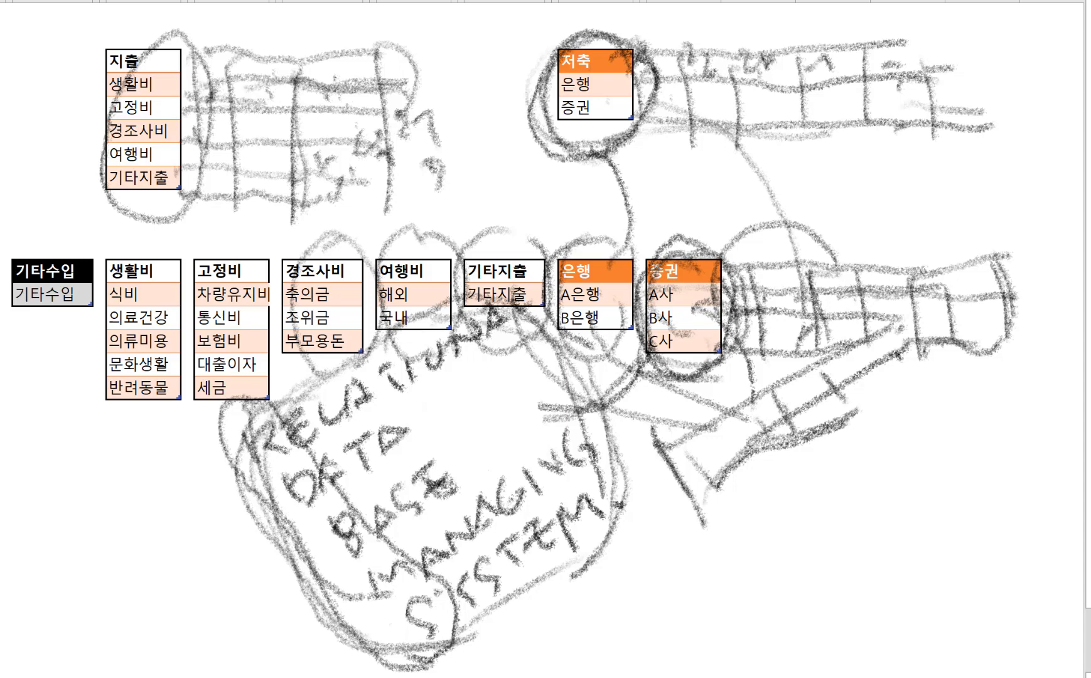
mouse_move(356, 351)
left_mouse_down()
mouse_move(289, 377)
mouse_move(239, 523)
mouse_move(309, 632)
mouse_move(417, 638)
left_mouse_up()
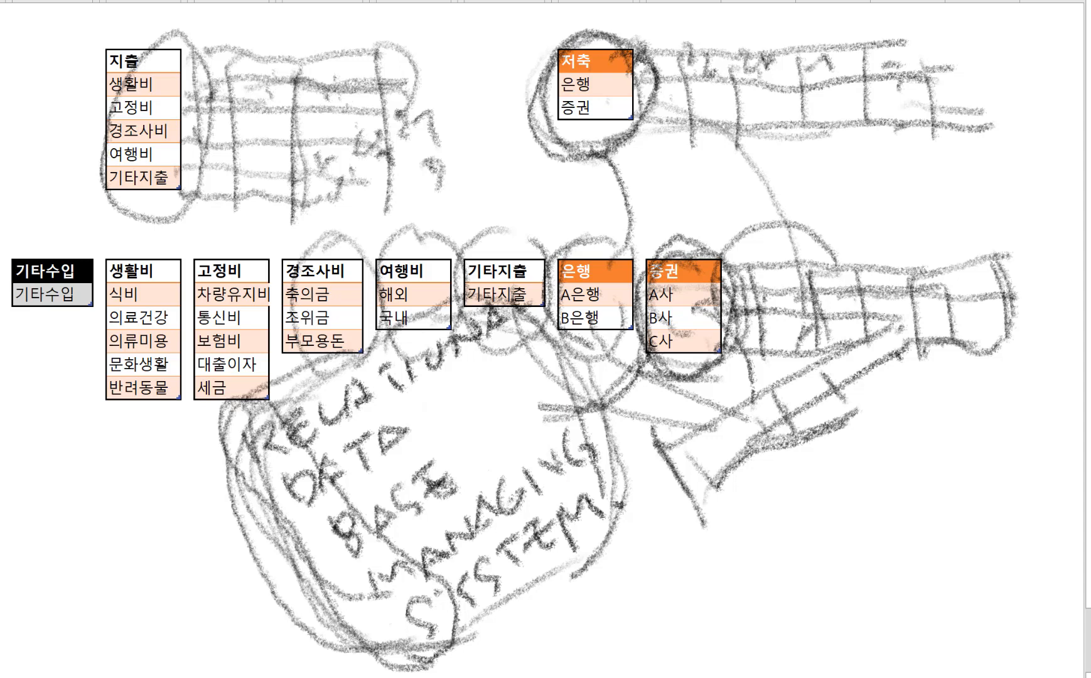
mouse_move(317, 396)
left_mouse_down()
mouse_move(535, 333)
mouse_move(578, 556)
mouse_move(490, 606)
left_mouse_up()
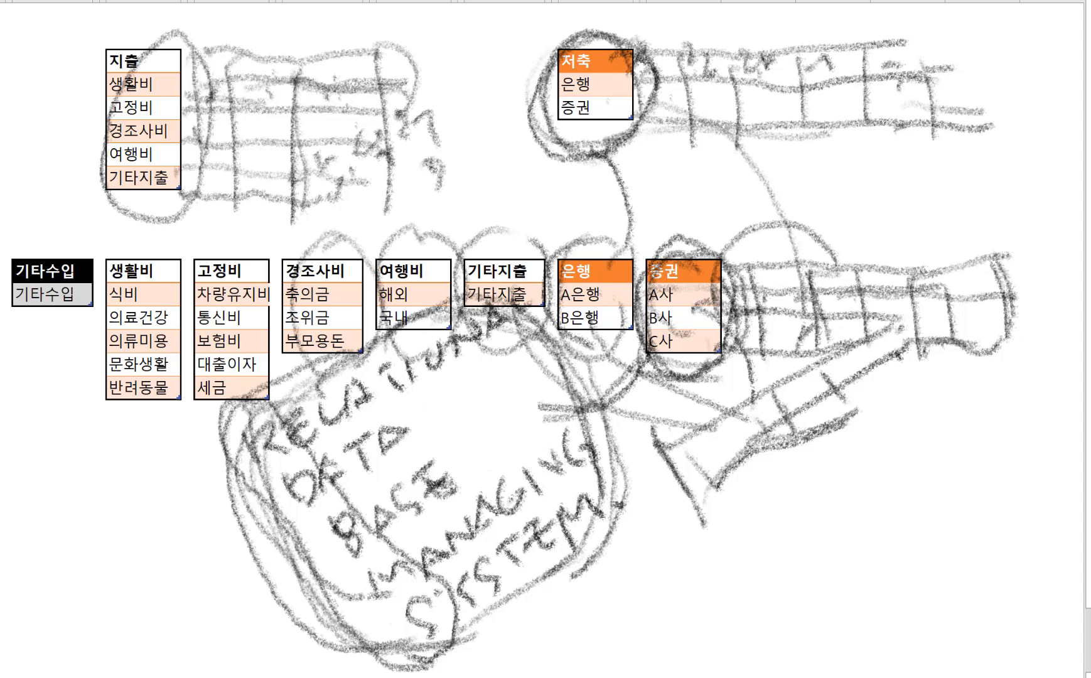
- Draw freehand curves linking the 저축, 은행 and 증권 tables with the database note, then retrace the note's outline
mouse_move(581, 411)
left_mouse_down()
mouse_move(591, 302)
mouse_move(725, 180)
mouse_move(570, 395)
left_mouse_up()
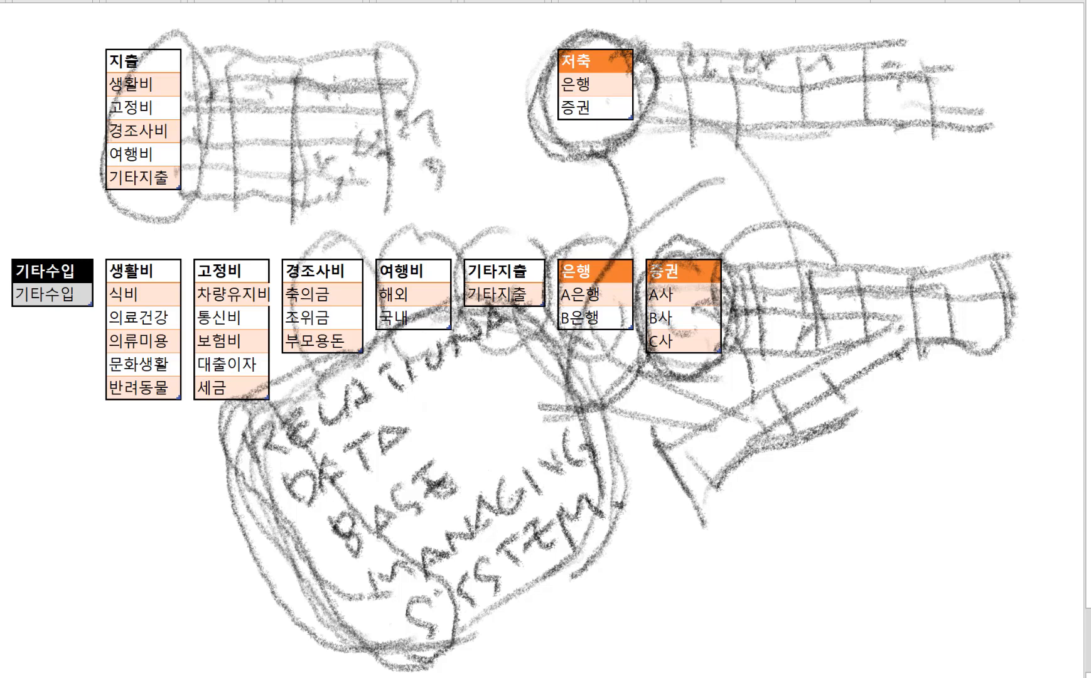
mouse_move(708, 269)
left_mouse_down()
mouse_move(792, 185)
mouse_move(837, 184)
left_mouse_up()
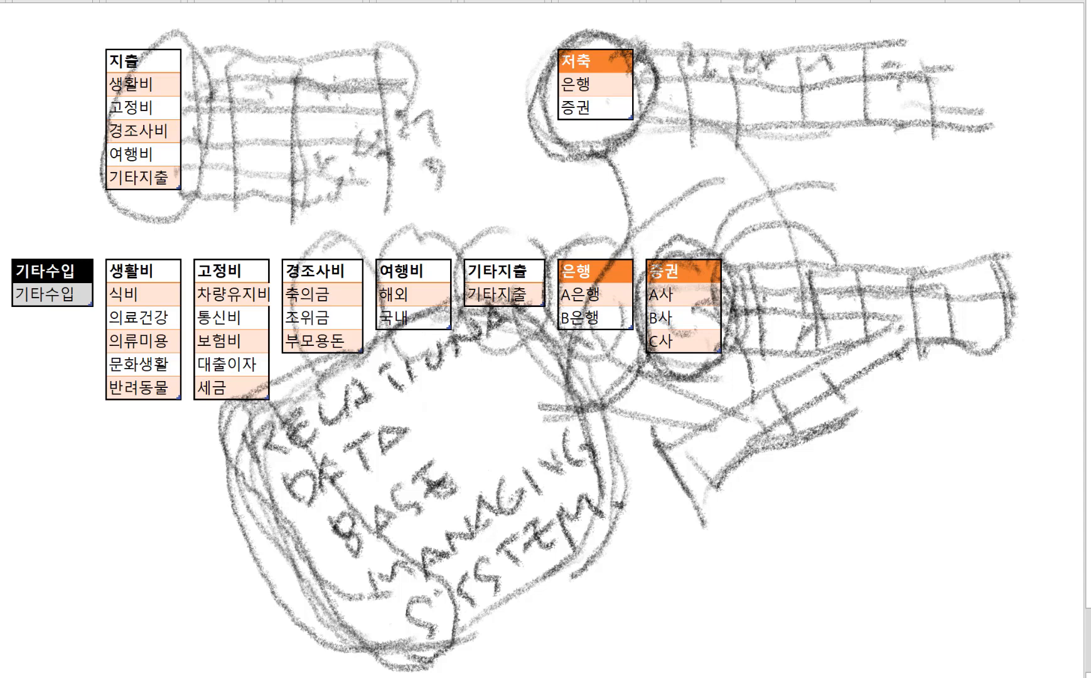
mouse_move(627, 258)
left_mouse_down()
mouse_move(695, 134)
mouse_move(720, 253)
left_mouse_up()
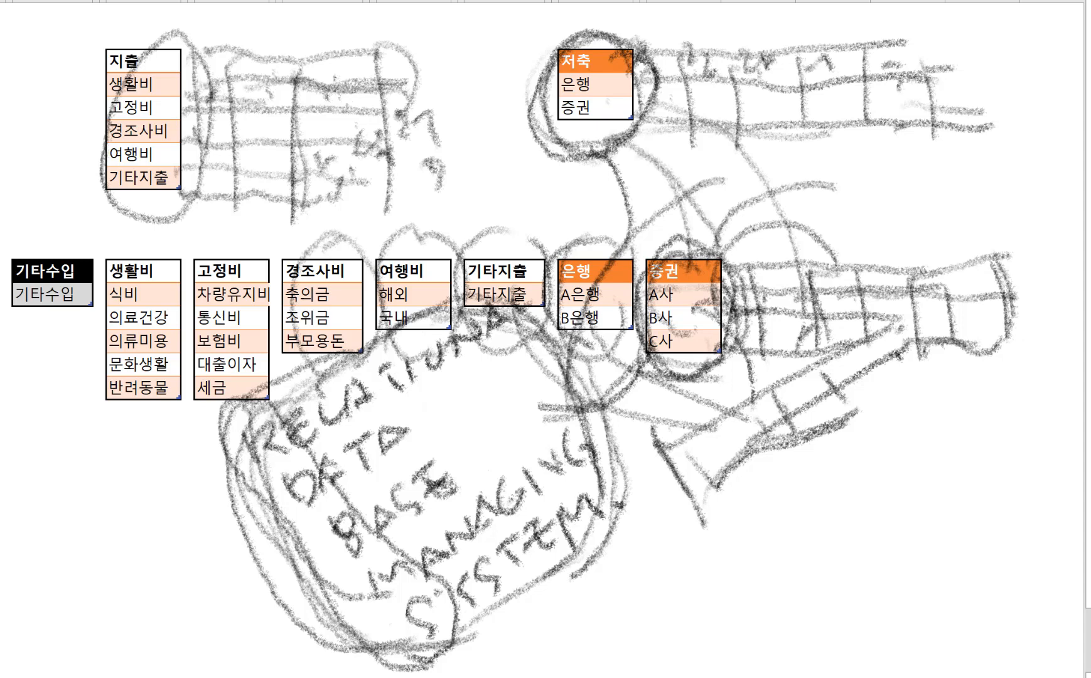
left_click_drag(583, 127, 520, 285)
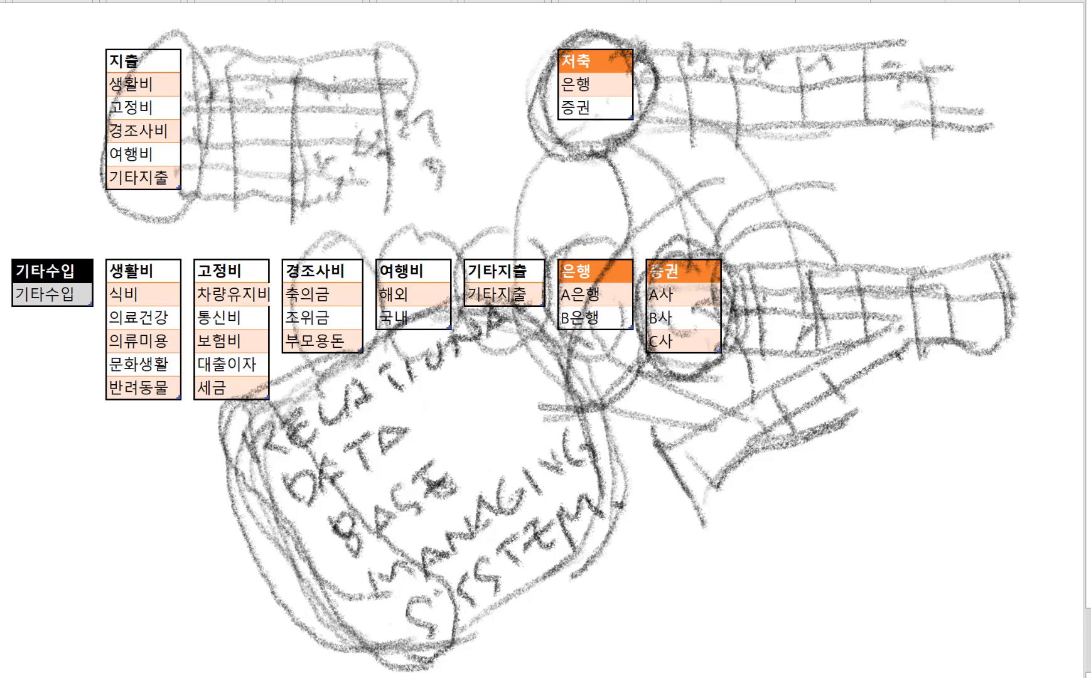
mouse_move(257, 400)
left_mouse_down()
mouse_move(210, 453)
mouse_move(289, 562)
mouse_move(373, 646)
mouse_move(477, 618)
left_mouse_up()
mouse_move(384, 344)
left_mouse_down()
mouse_move(460, 307)
mouse_move(608, 471)
mouse_move(593, 551)
left_mouse_up()
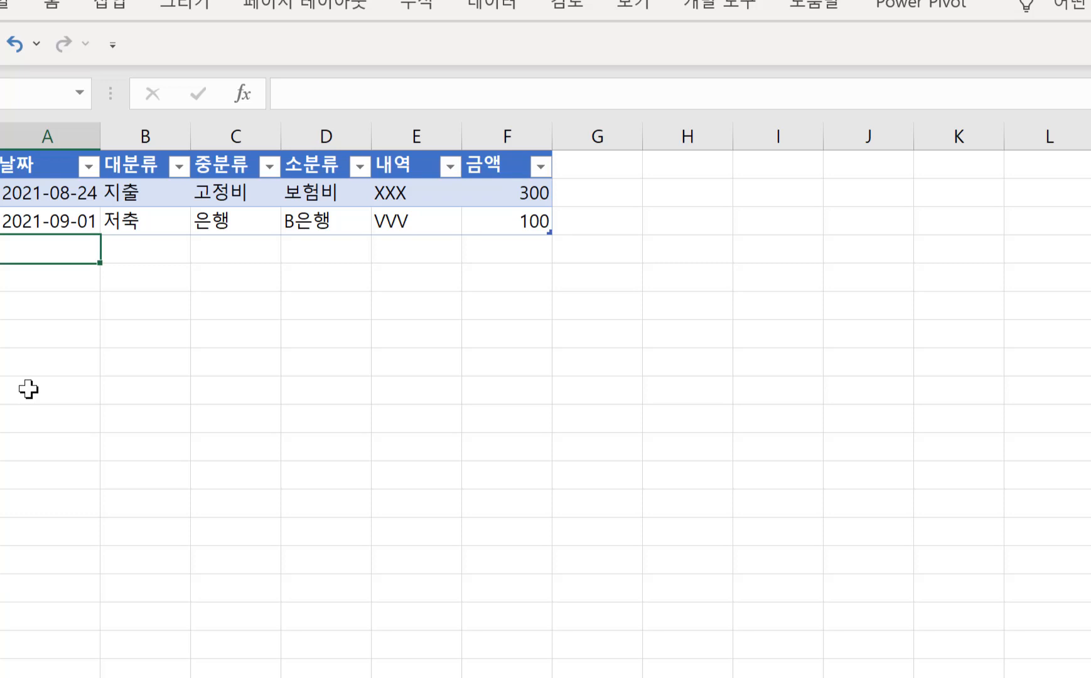
- Enter the date as 2021년9월3일 in cell A4 below the table's last row and reselect that cell
type("2021")
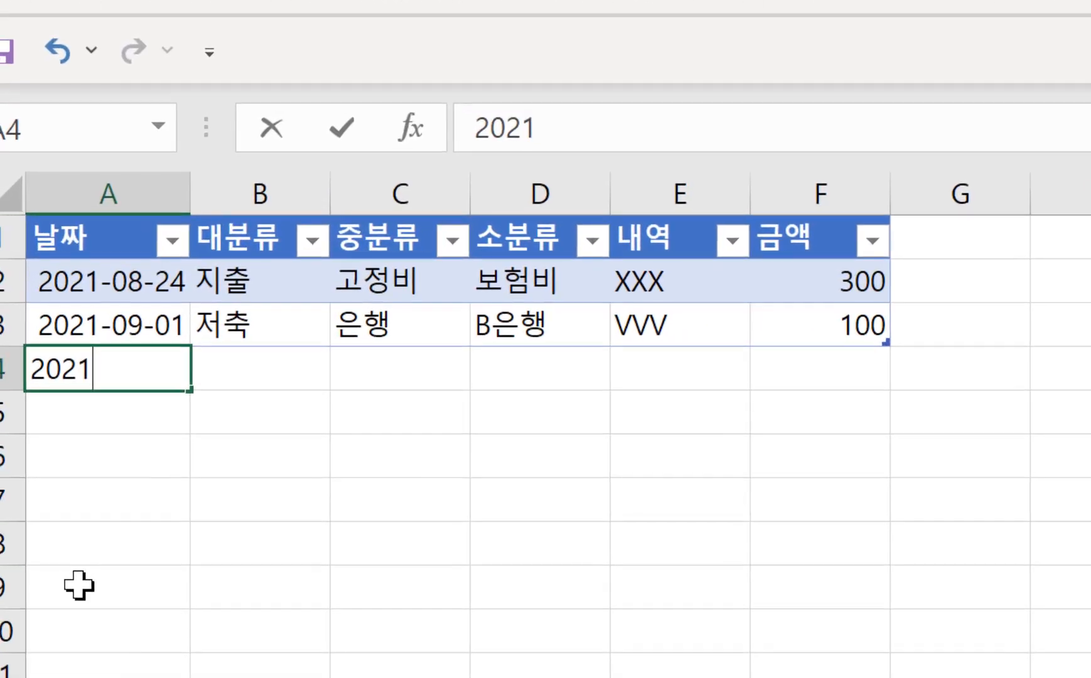
type("년")
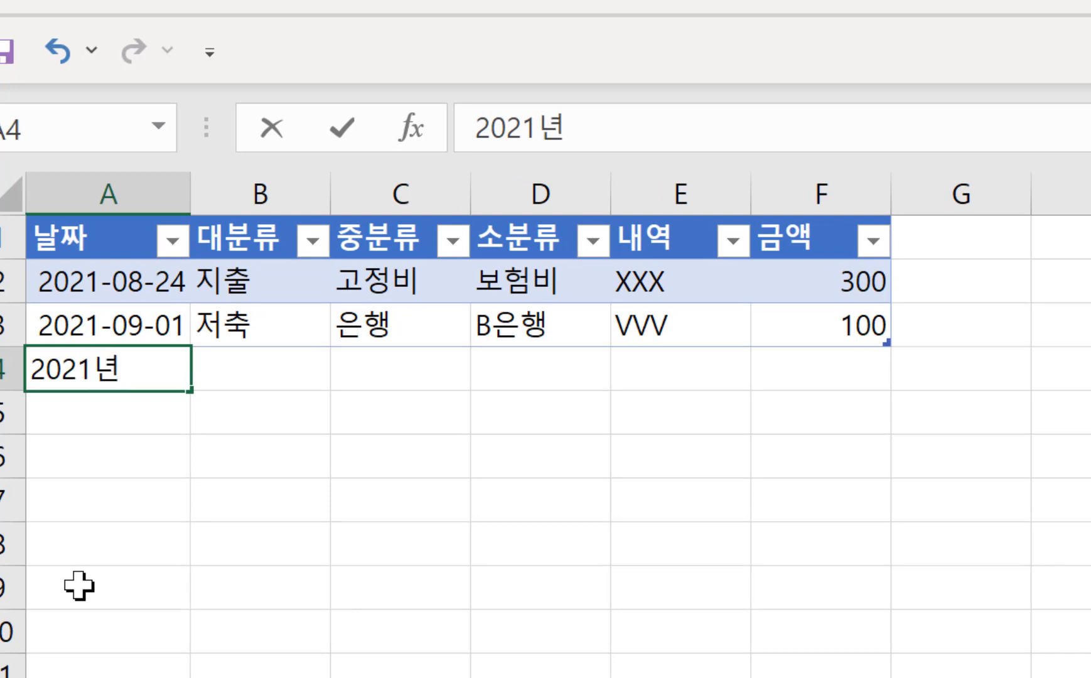
type("9월")
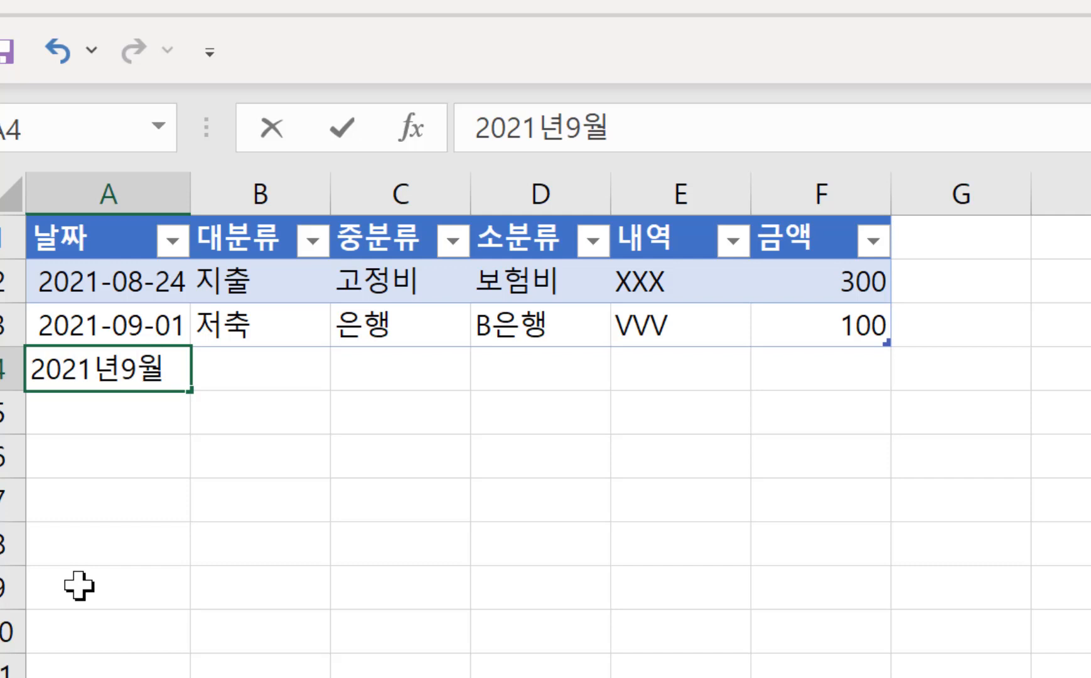
type("3일")
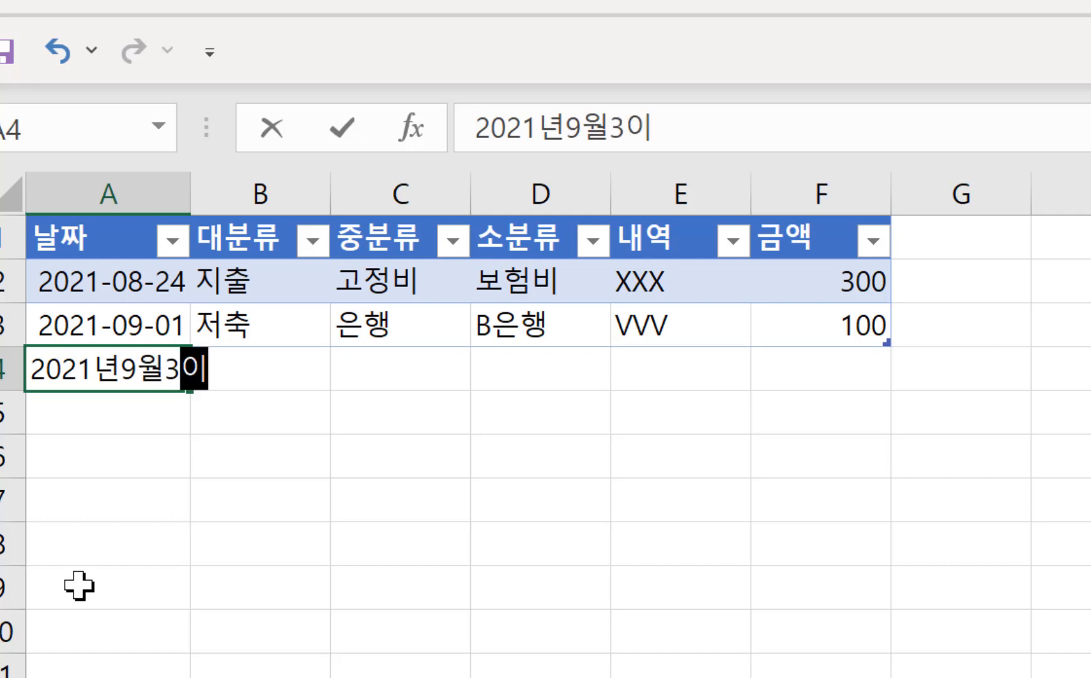
key("Return")
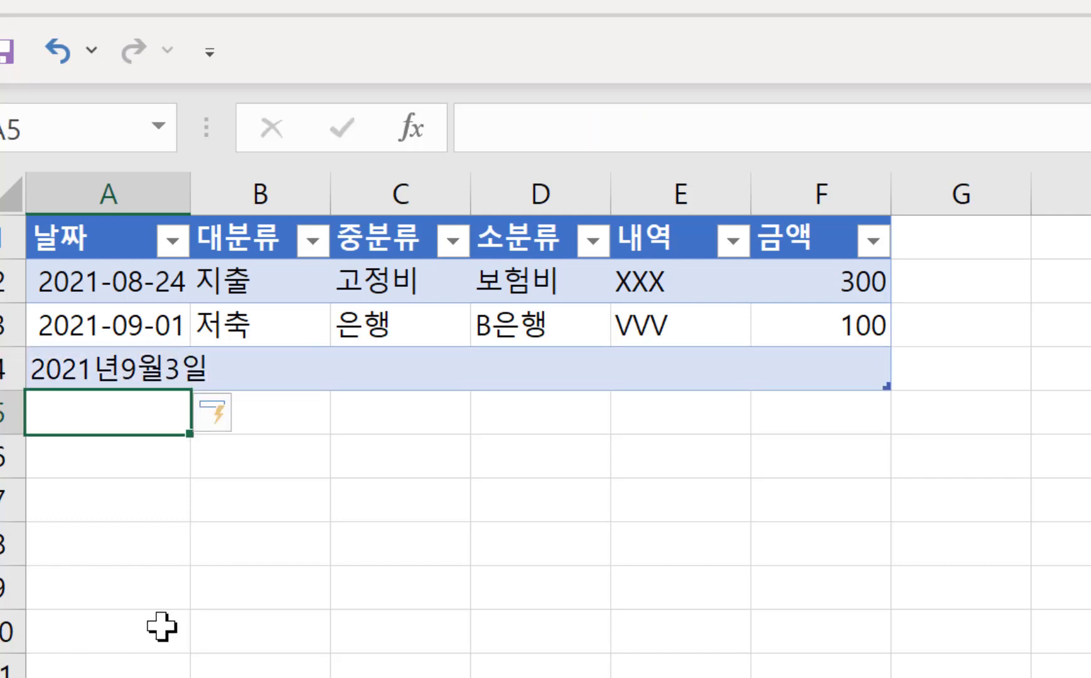
left_click(162, 626)
left_click(110, 371)
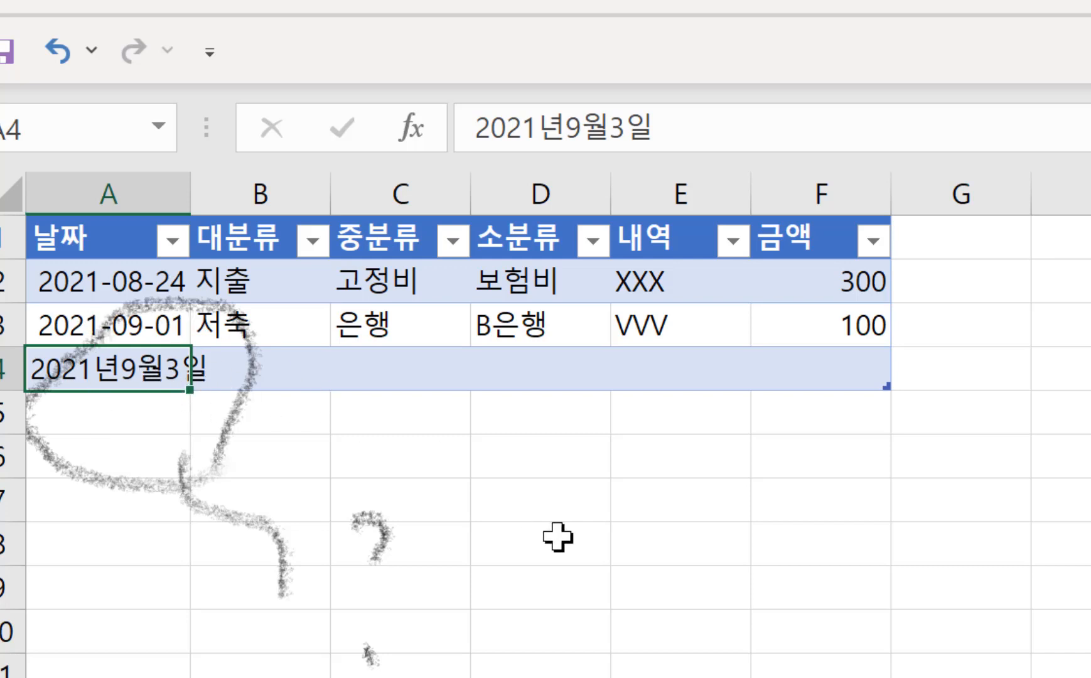
- Enter the formula =A4+1 in cell E8 to test whether the new date can be calculated with
left_click(642, 551)
type("=")
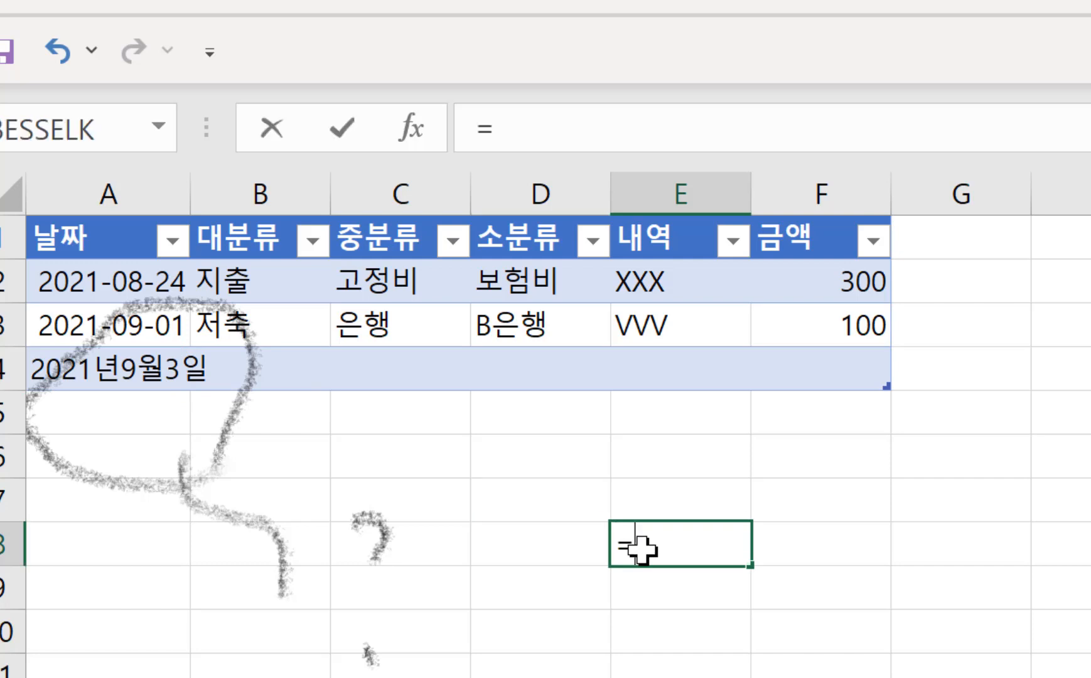
left_click(166, 374)
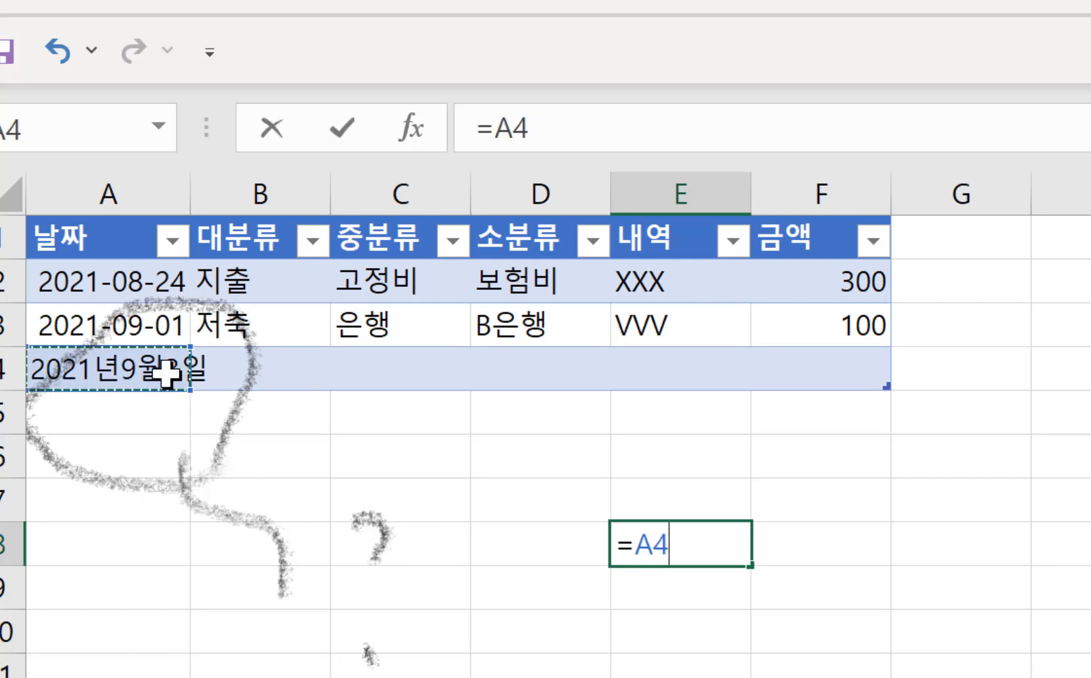
type("+1")
key("Return")
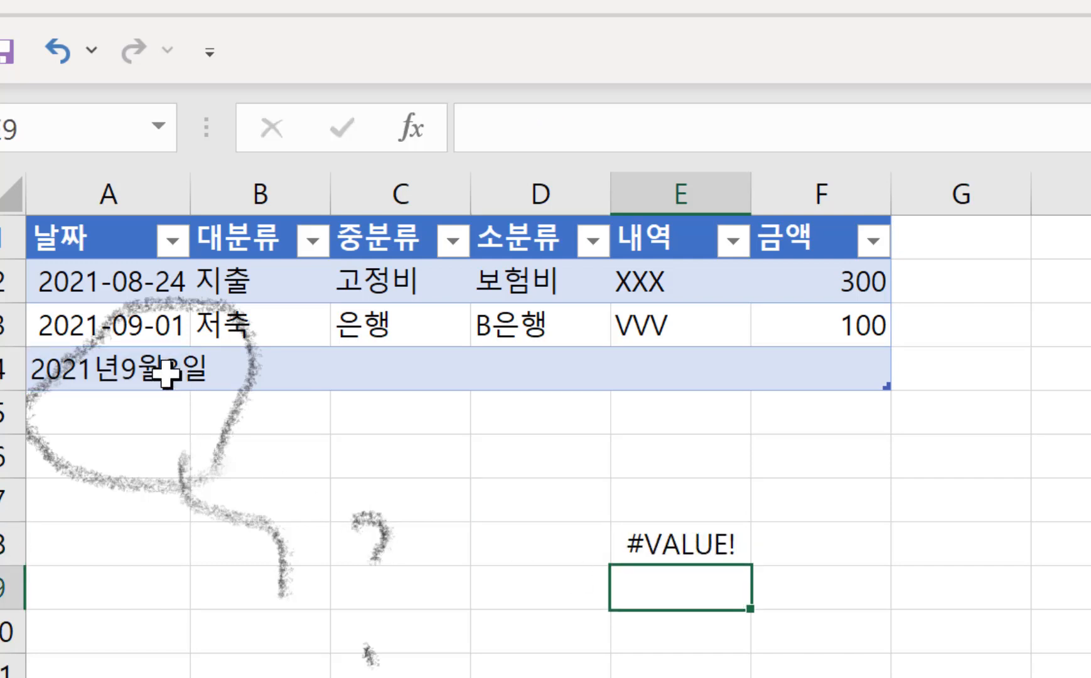
- Enter the formula =A2+1 in cell E7 for comparison, then check the contents of cell A2
left_click(668, 507)
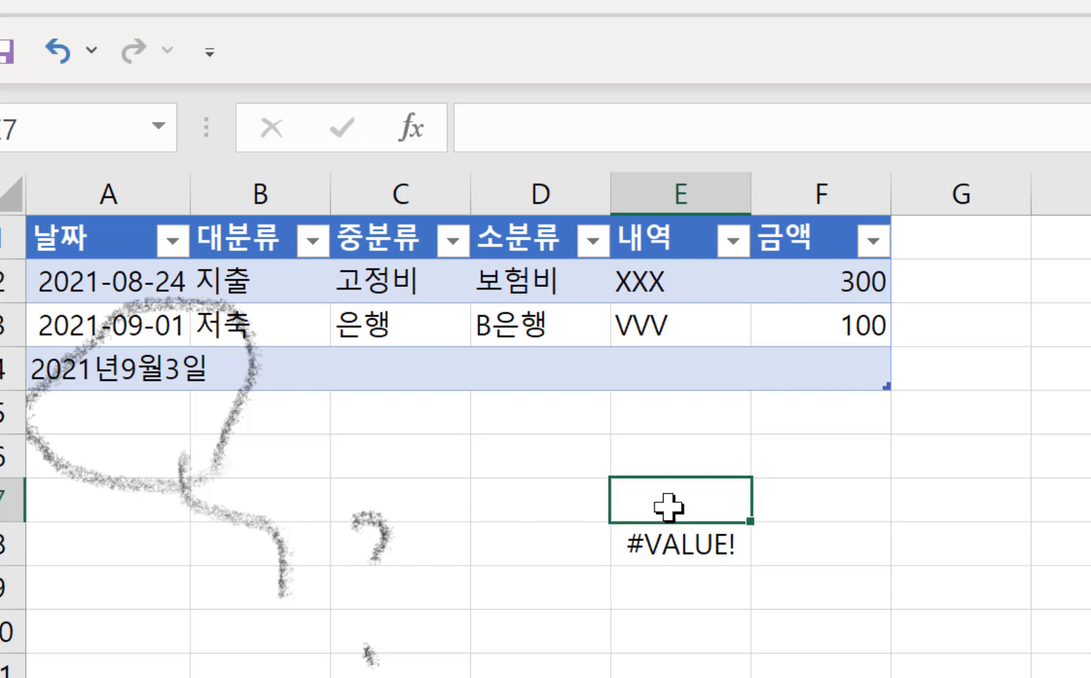
type("=")
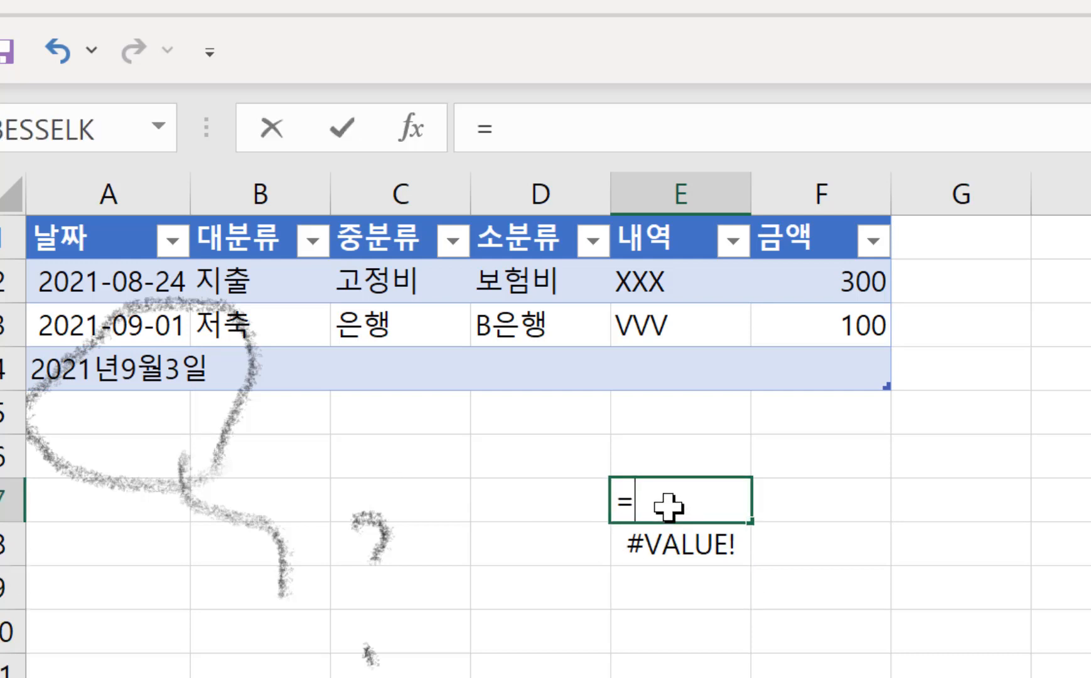
left_click(141, 283)
type("+1")
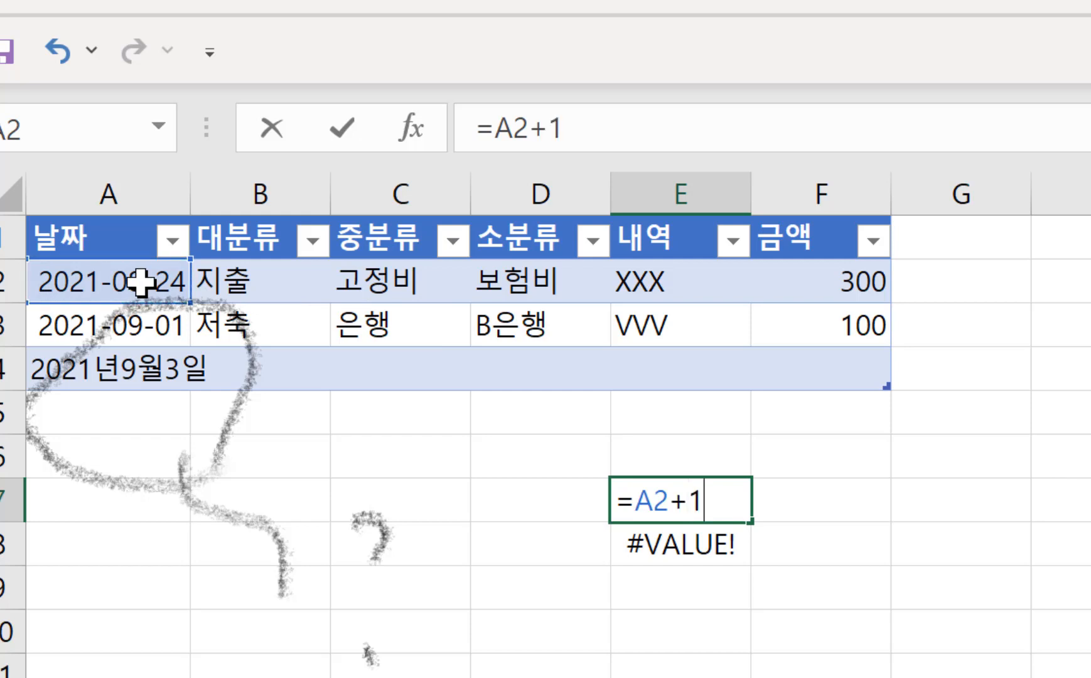
key("Return")
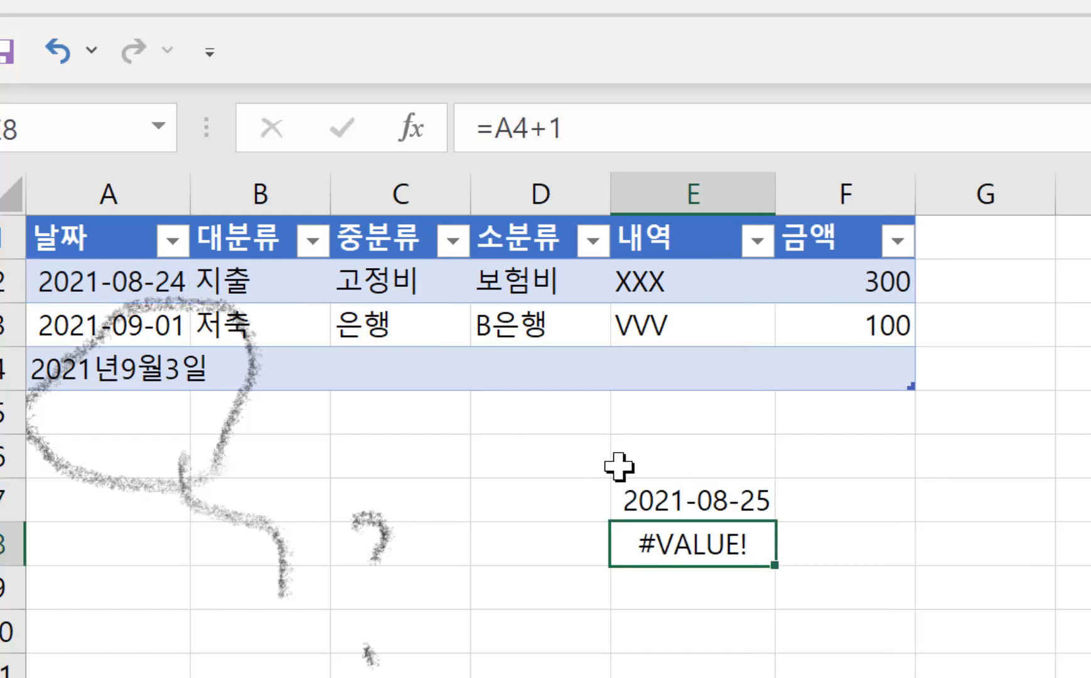
left_click(645, 510)
left_click(86, 285)
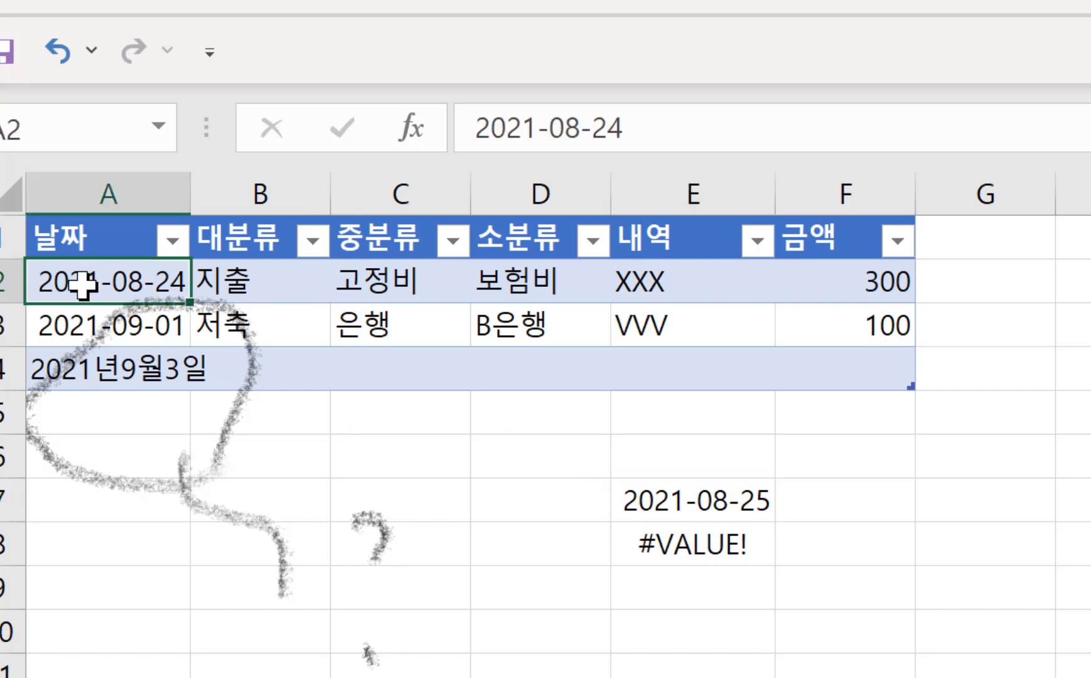
left_click(51, 315)
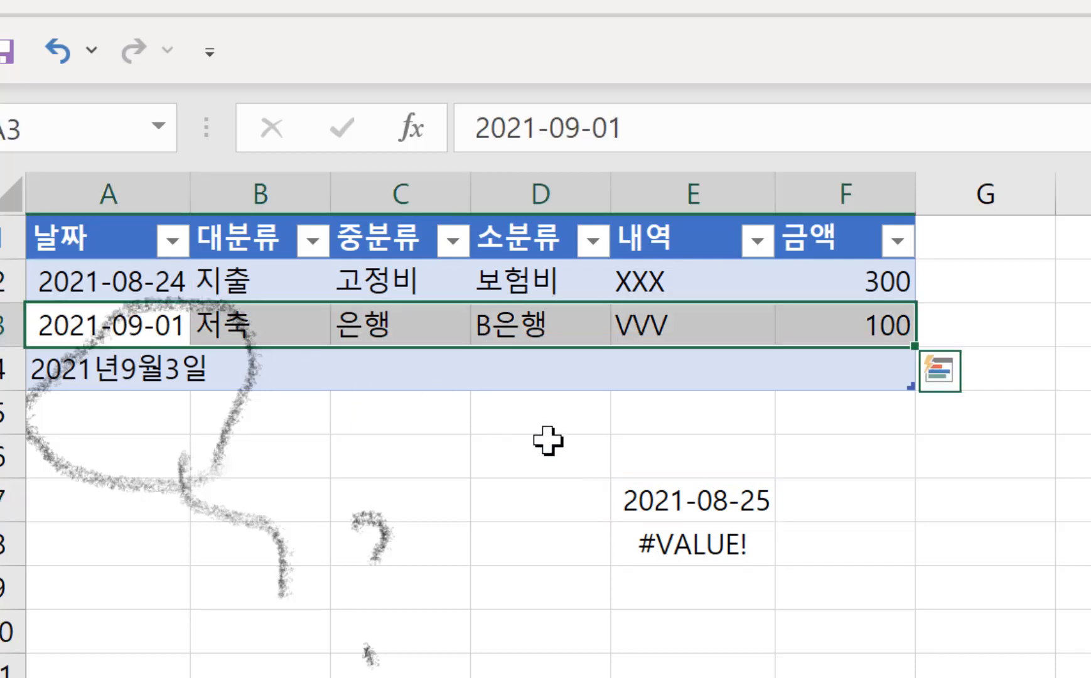
left_click(540, 444)
left_click(708, 447)
left_click_drag(775, 463, 744, 452)
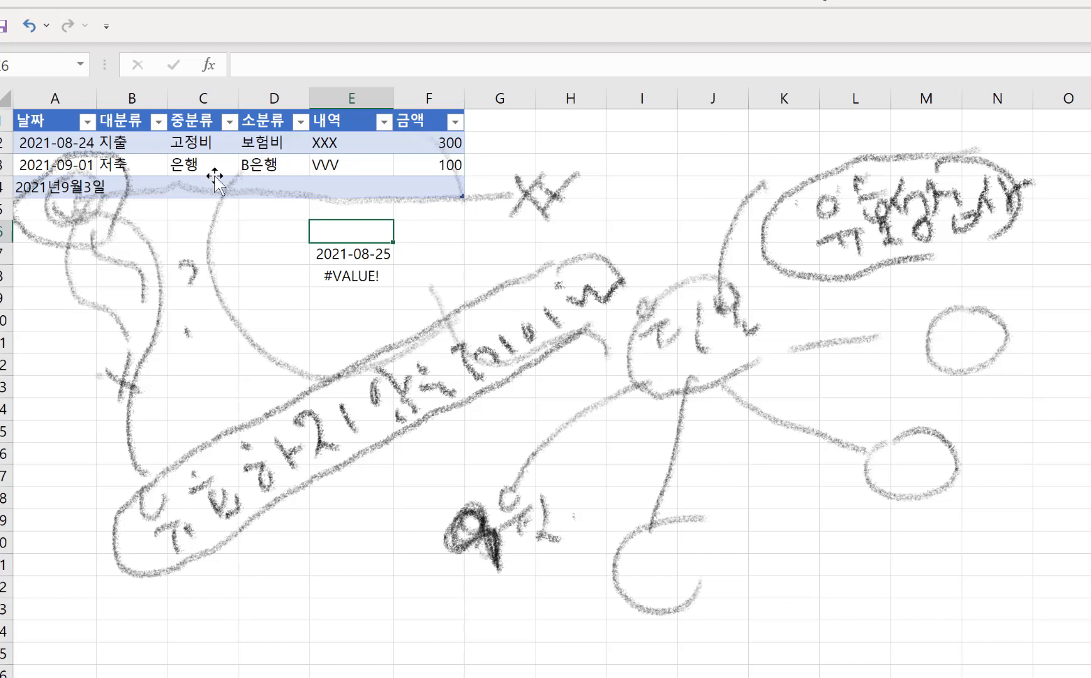
- Display the list of allowed values for the 대분류 cell B2 without changing its entry
left_click(142, 142)
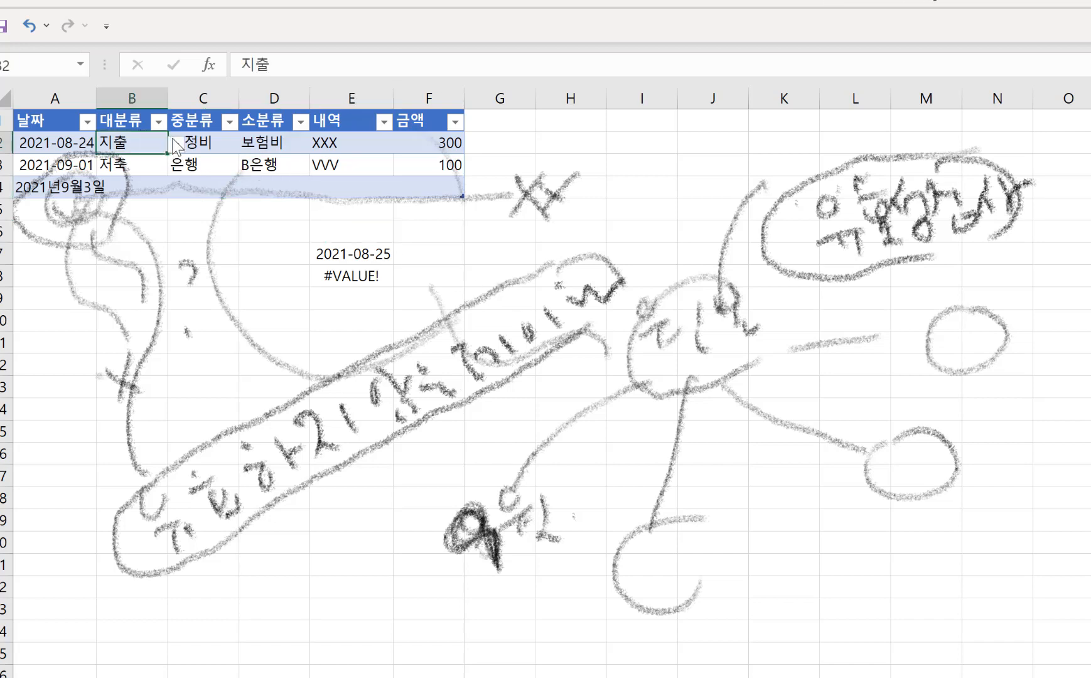
left_click(177, 146)
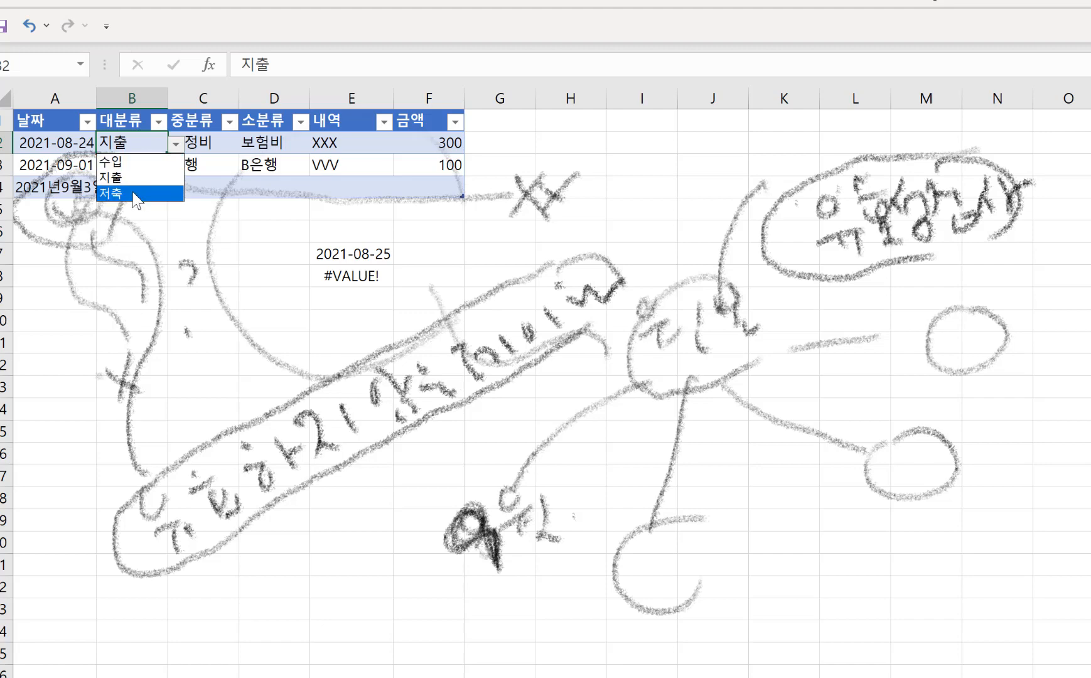
left_click(132, 148)
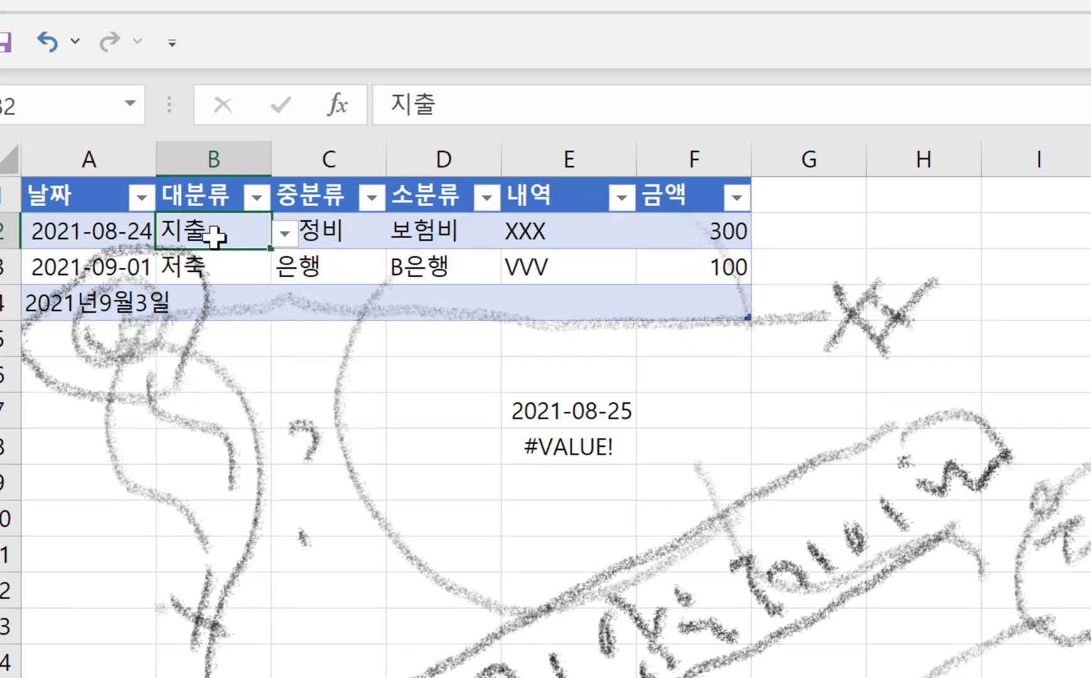
- Try to enter a value that is not in the allowed list into the 대분류 cell B2, then display the list again
type("rl")
key("BackSpace")
key("BackSpace")
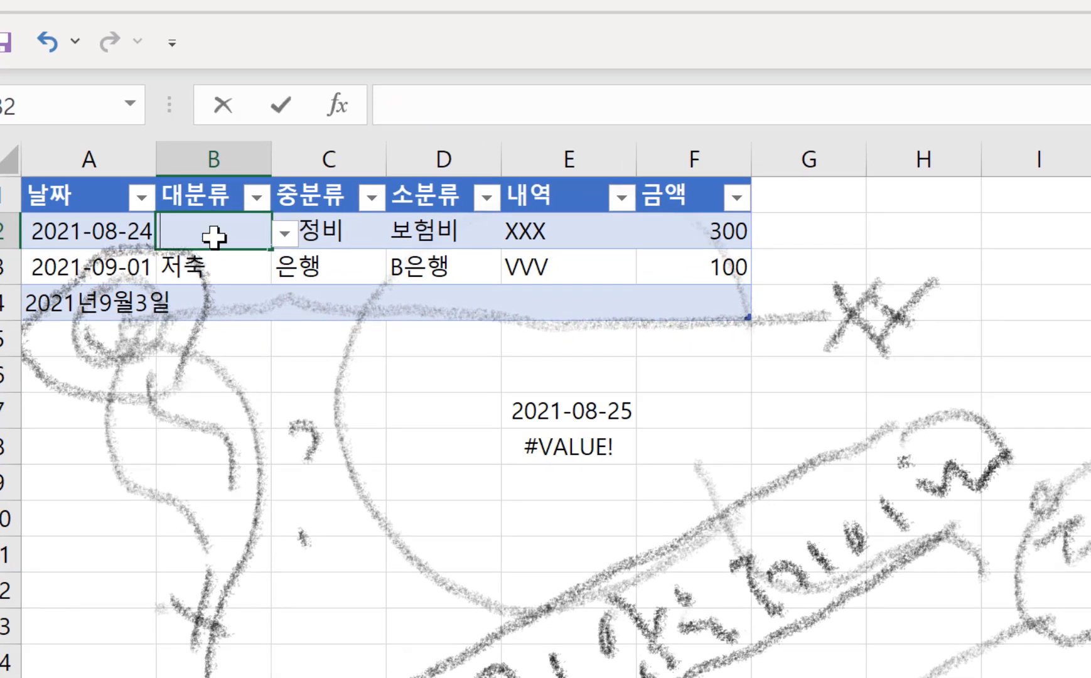
type("ㄱ길동")
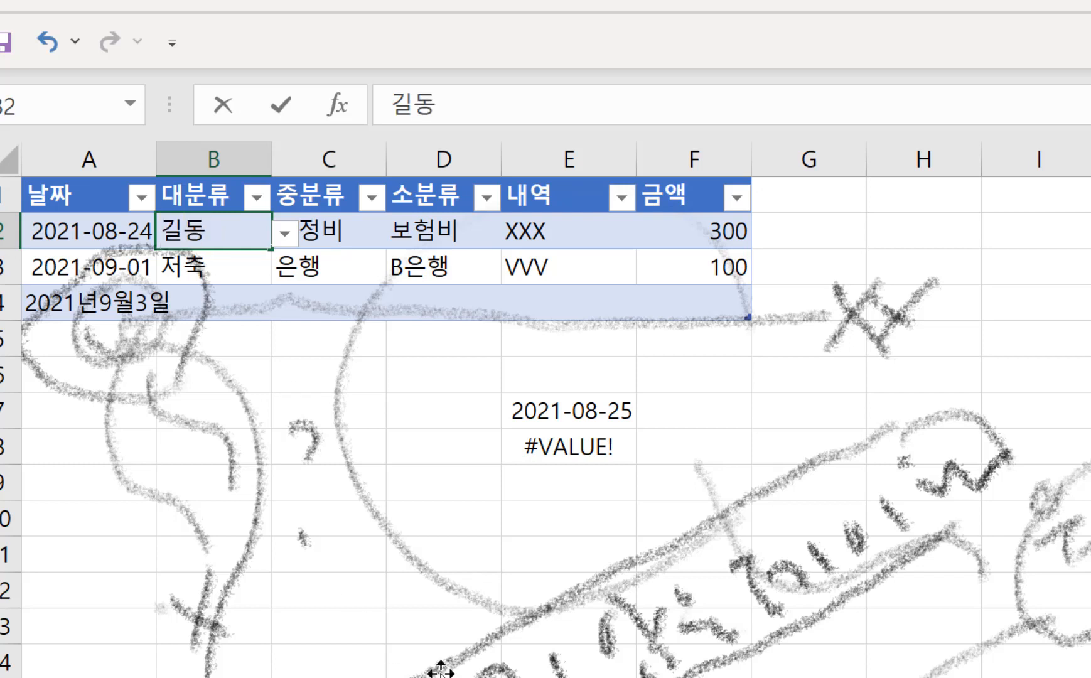
key("Return")
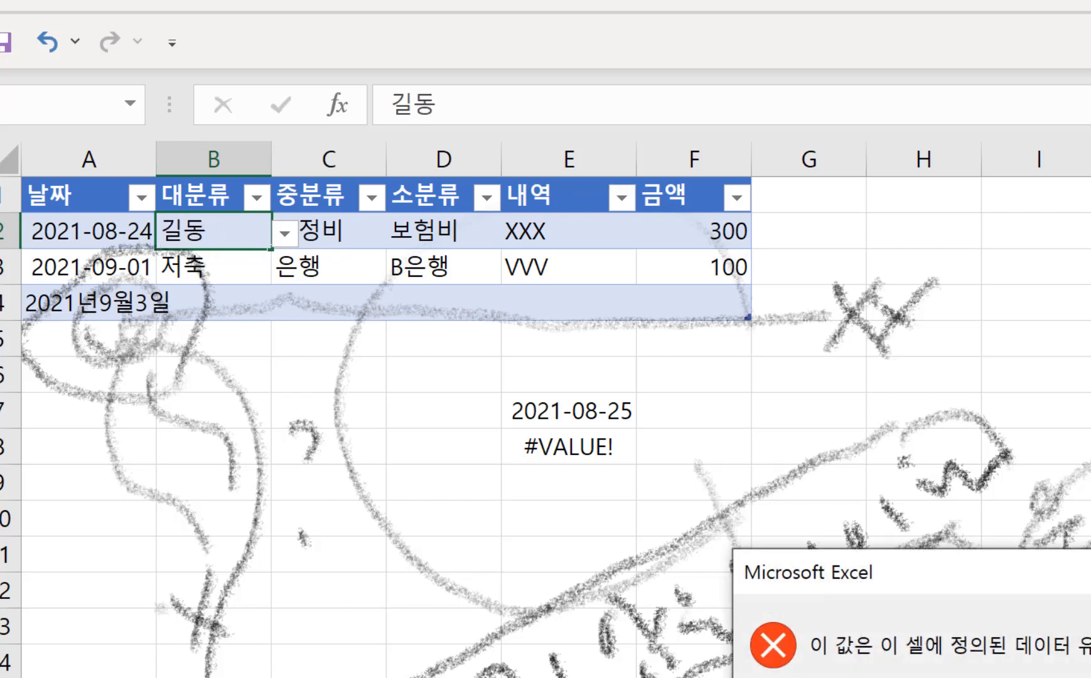
left_click_drag(994, 580, 389, 414)
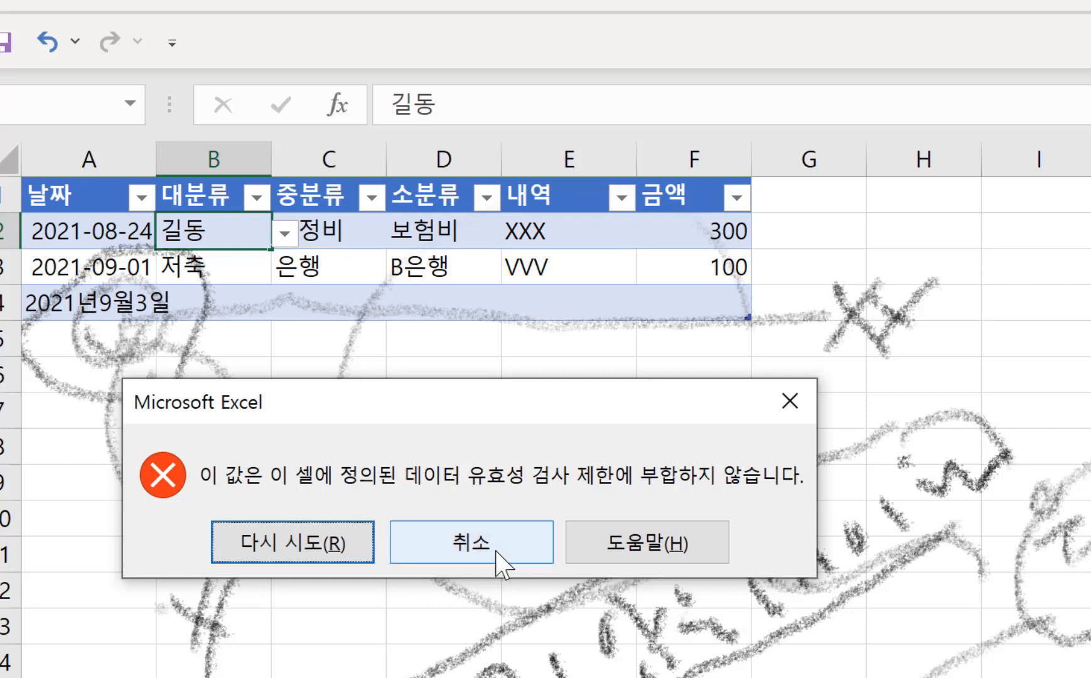
left_click(349, 554)
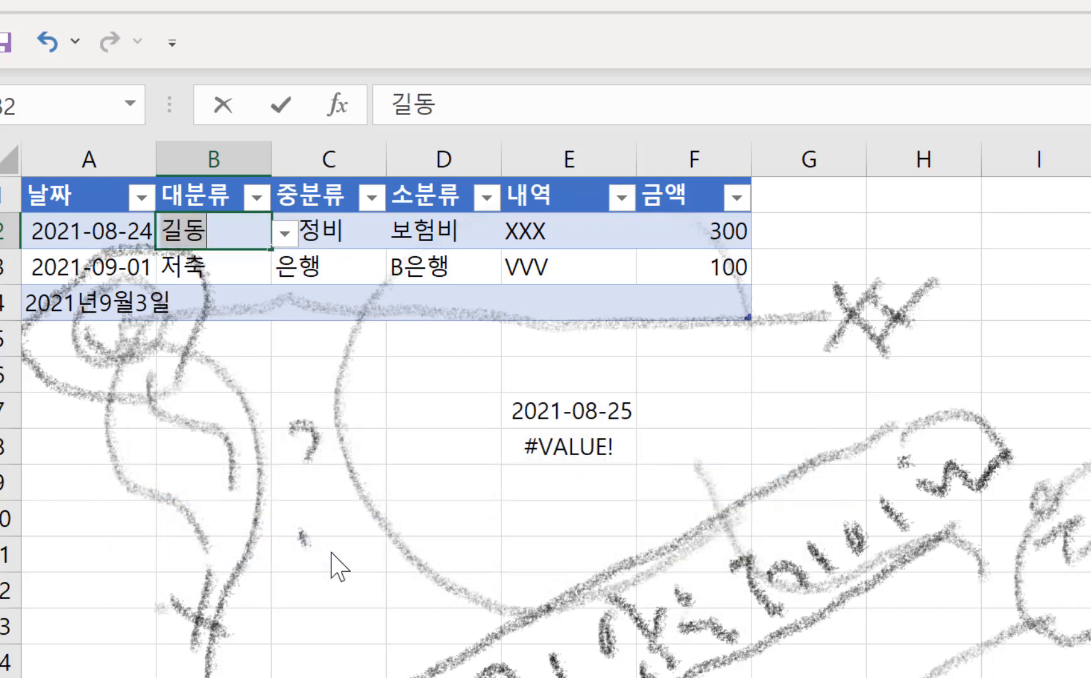
key("Escape")
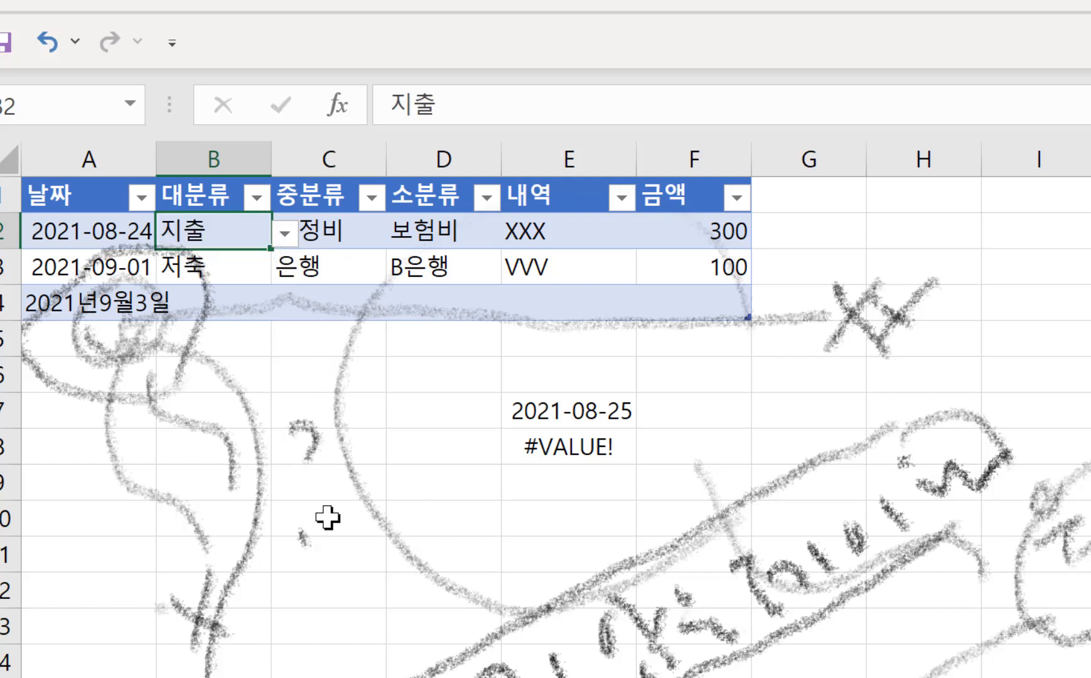
left_click(287, 230)
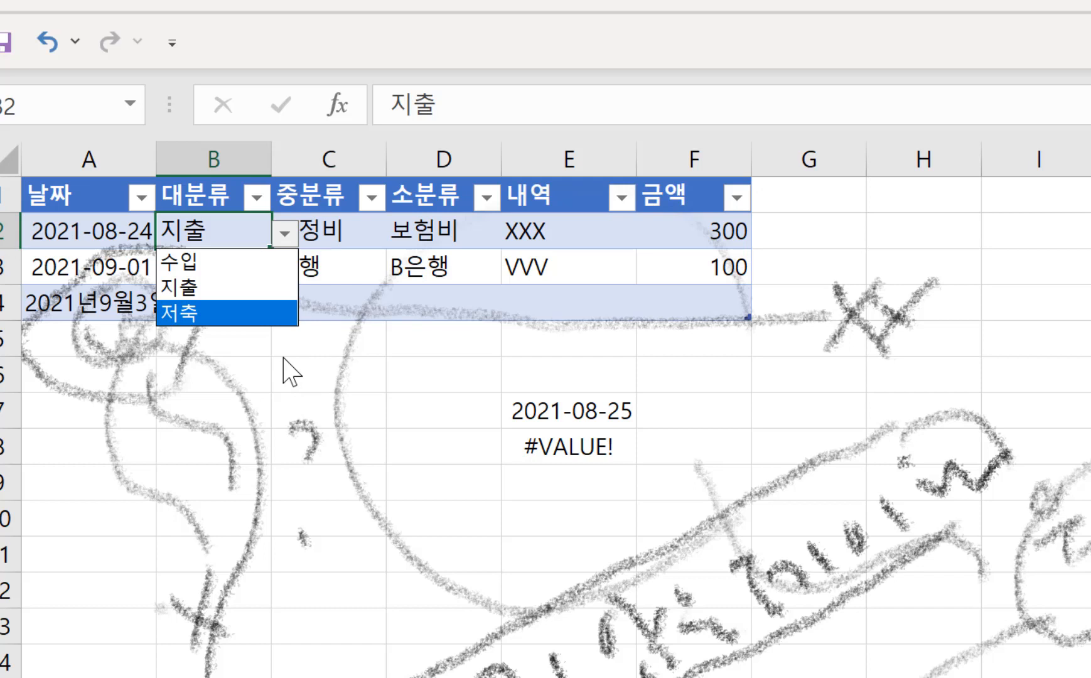
key("Escape")
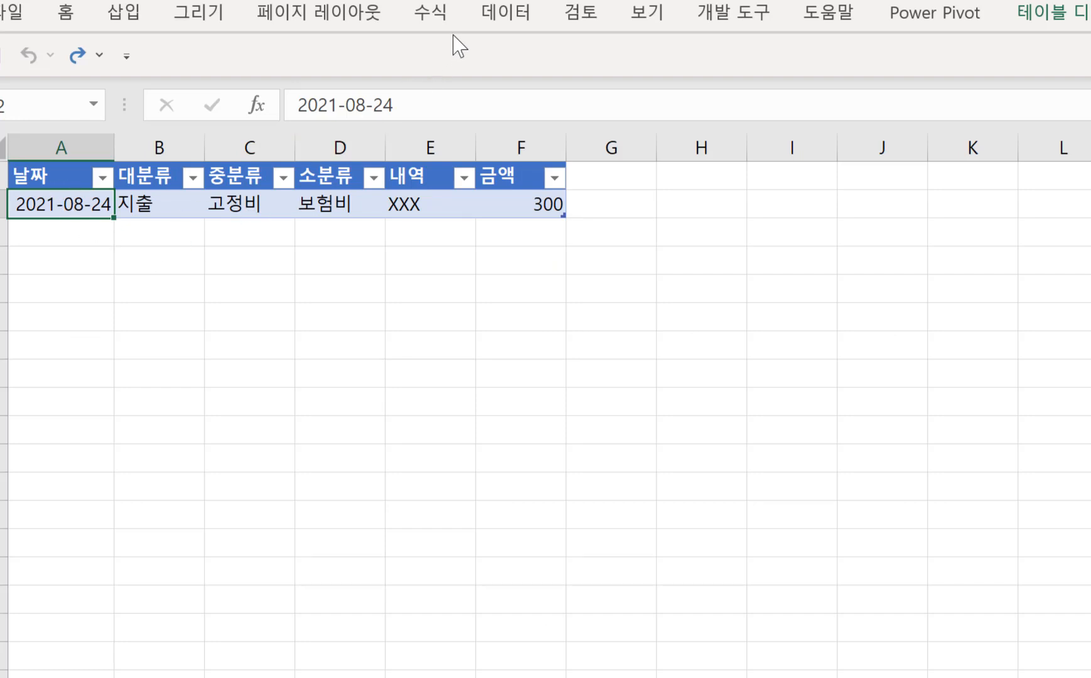
- Start a data validation rule for the date cell A2 that allows 날짜 values with the 해당 범위 condition
left_click(505, 15)
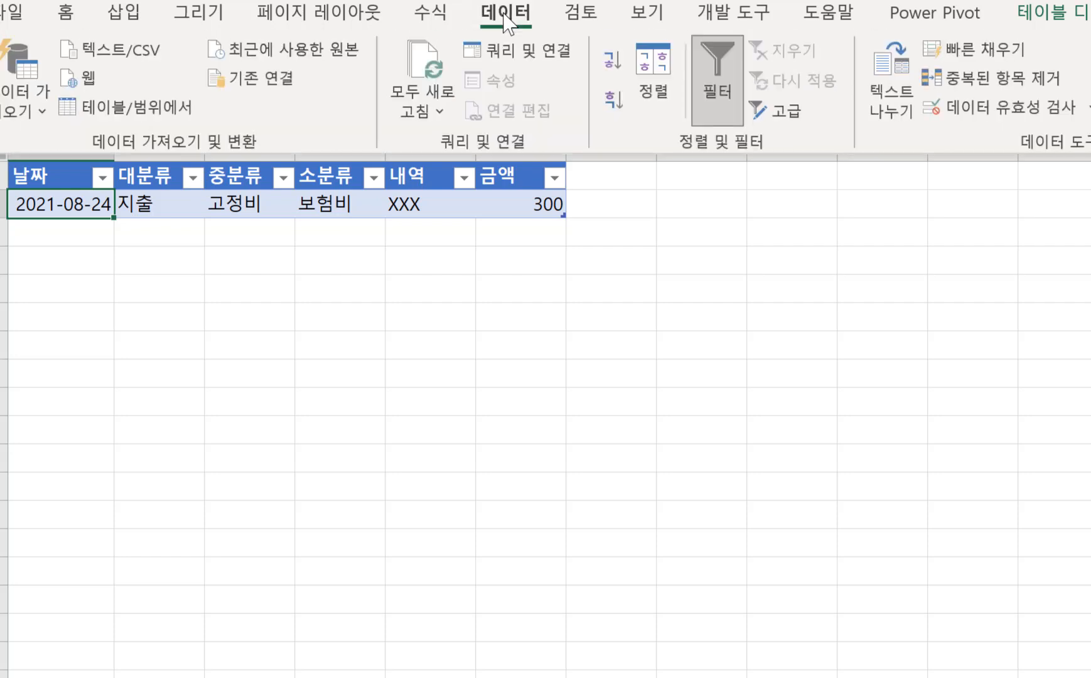
left_click(951, 113)
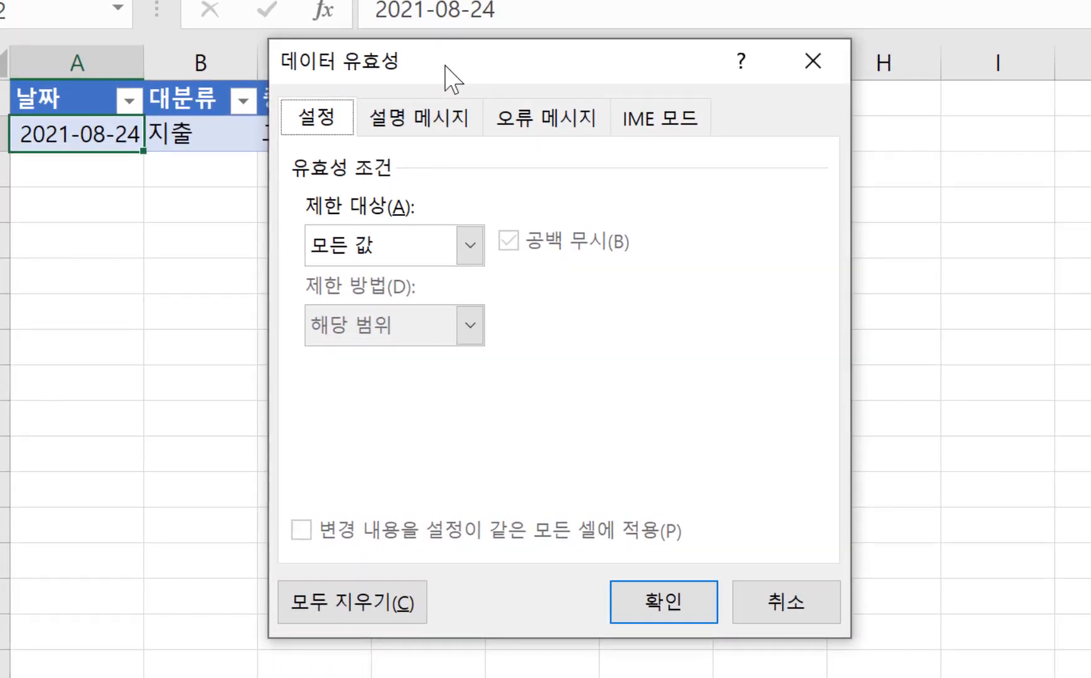
left_click_drag(420, 101, 357, 57)
left_click(402, 199)
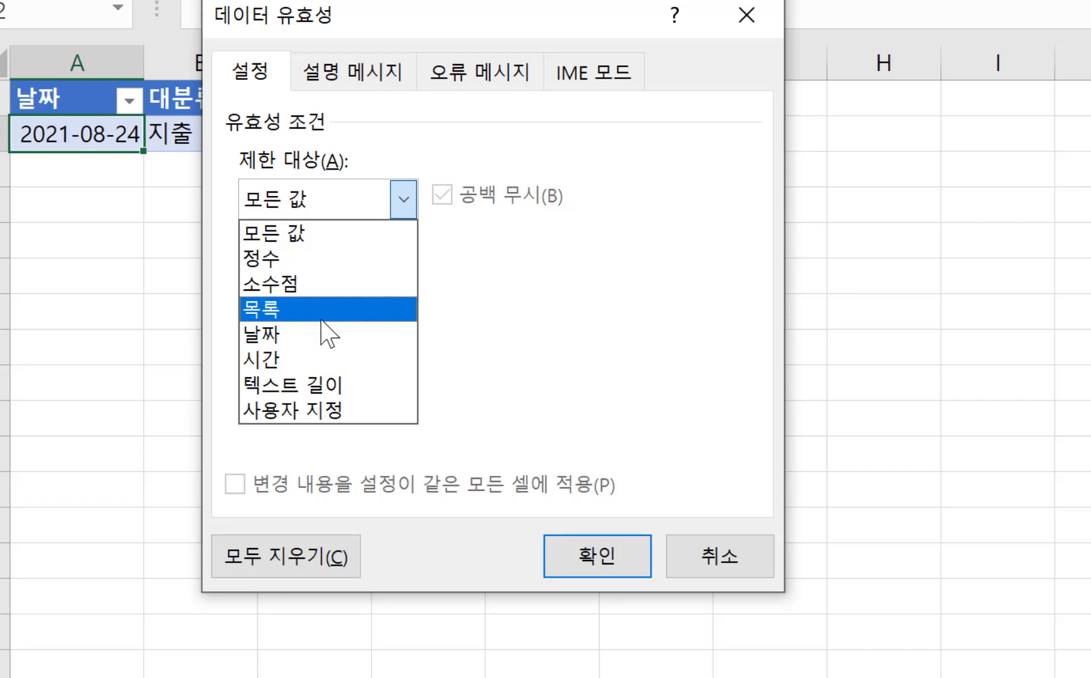
left_click(289, 339)
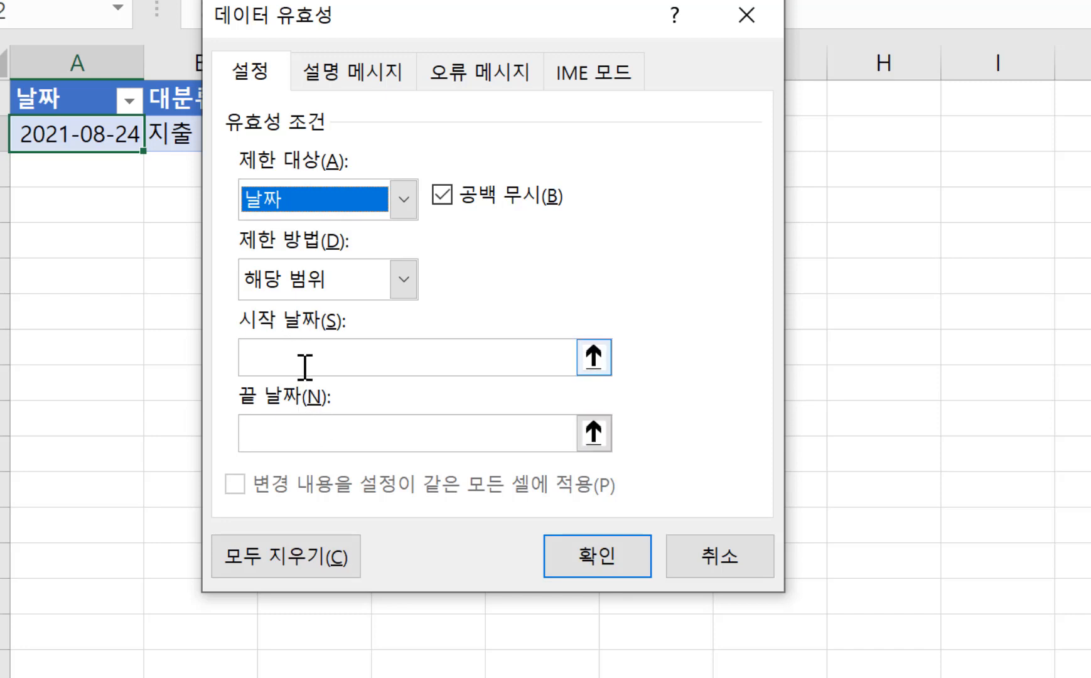
left_click(403, 278)
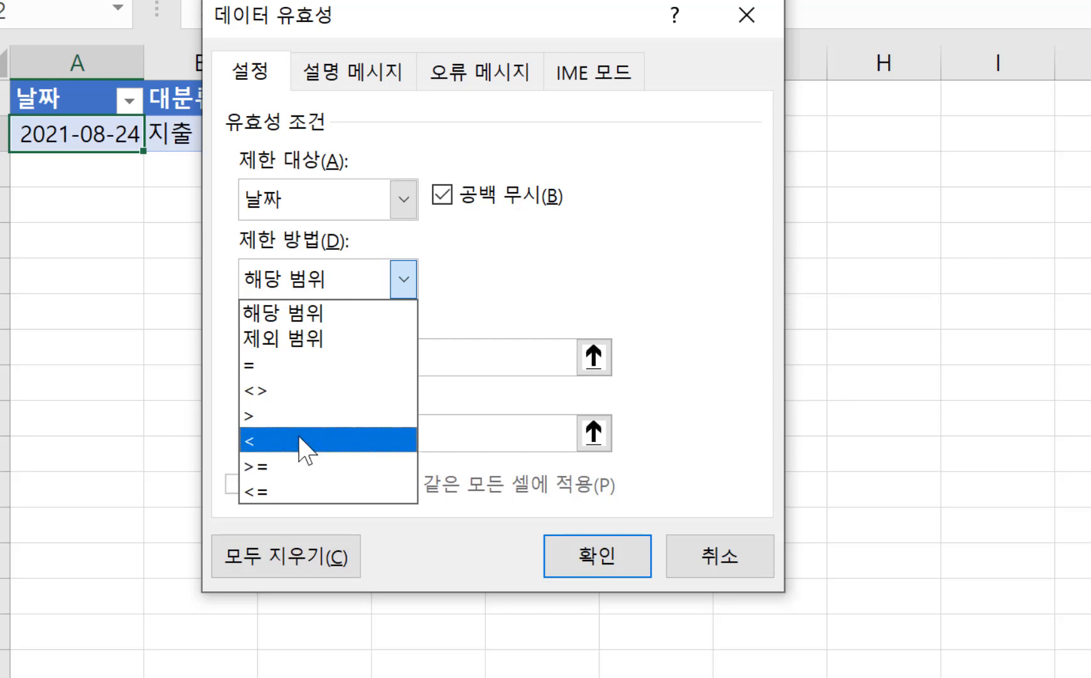
left_click(345, 319)
- Set the rule's start date to 2021/1/1 and its end date to 2022/12/31, and apply it
left_click(303, 359)
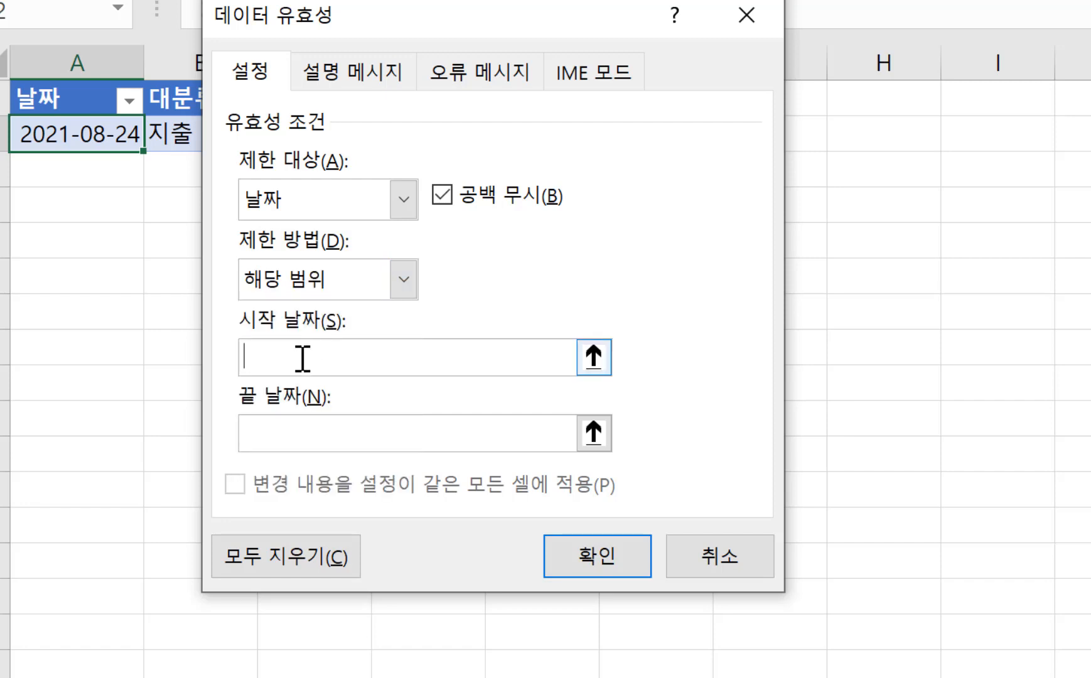
type("2021/1/")
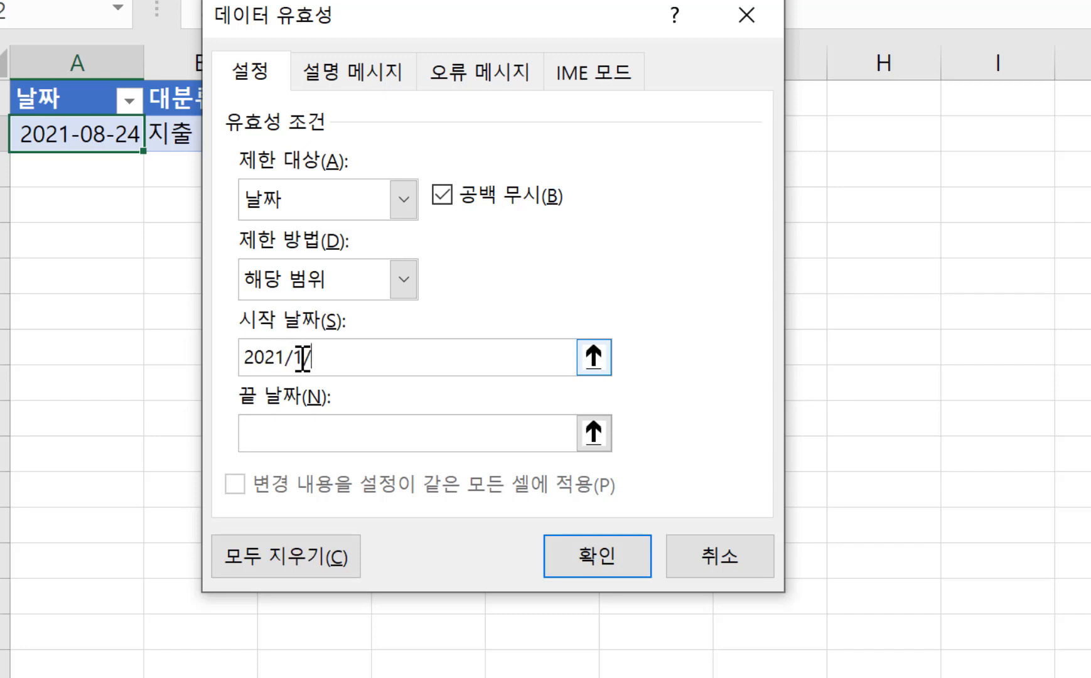
type("1")
left_click(330, 443)
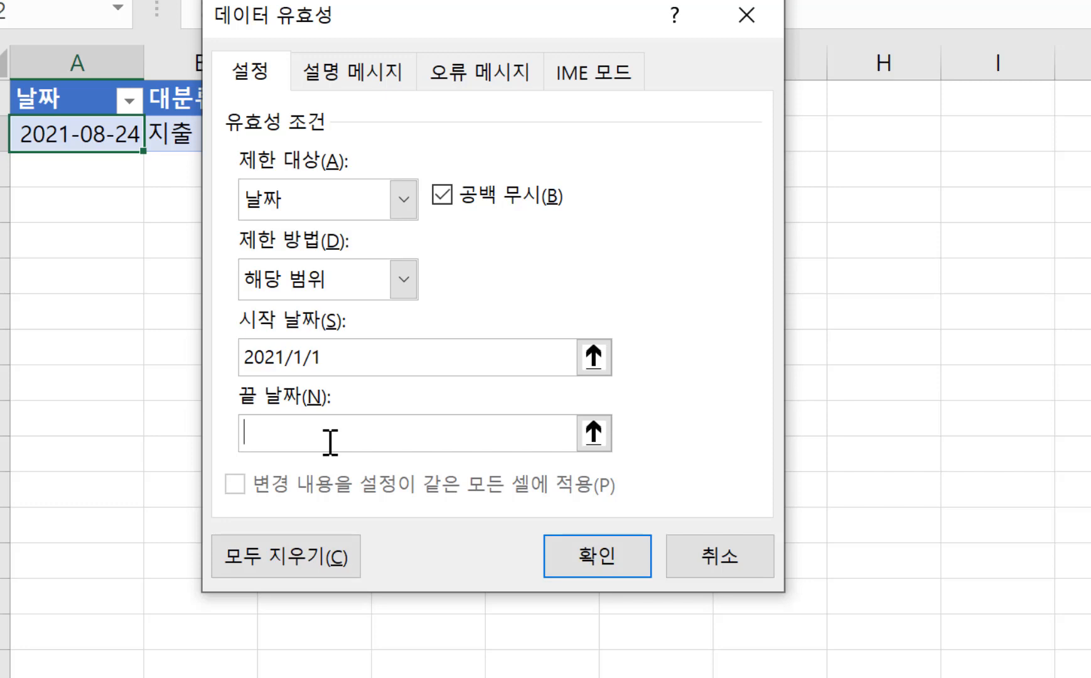
type("2022/12/")
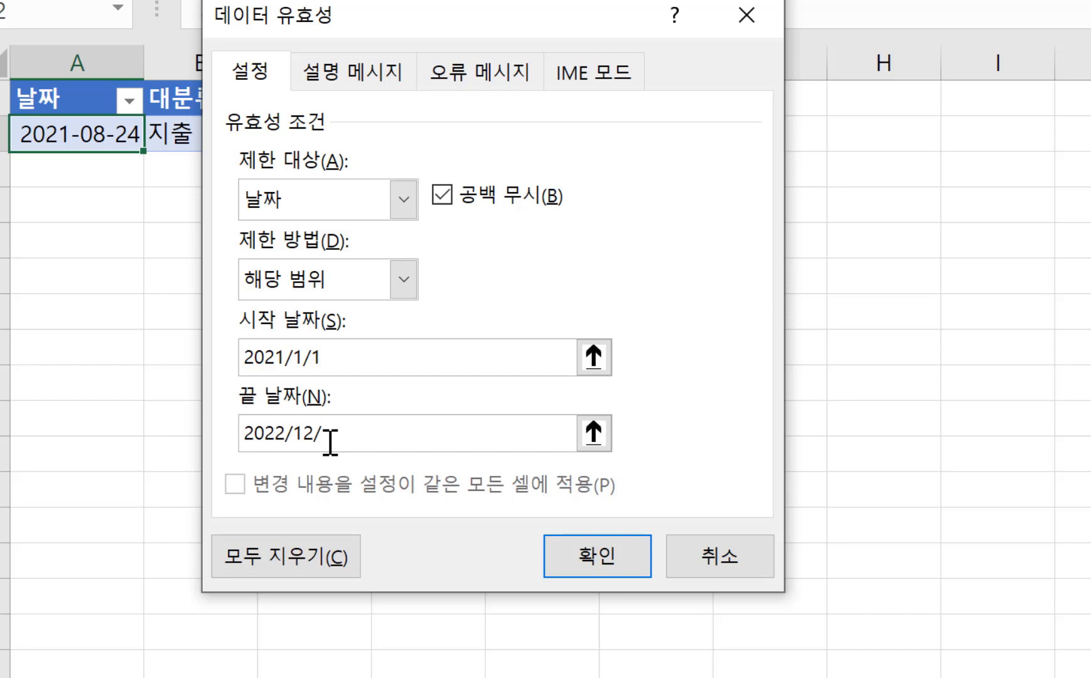
type("31")
left_click(594, 574)
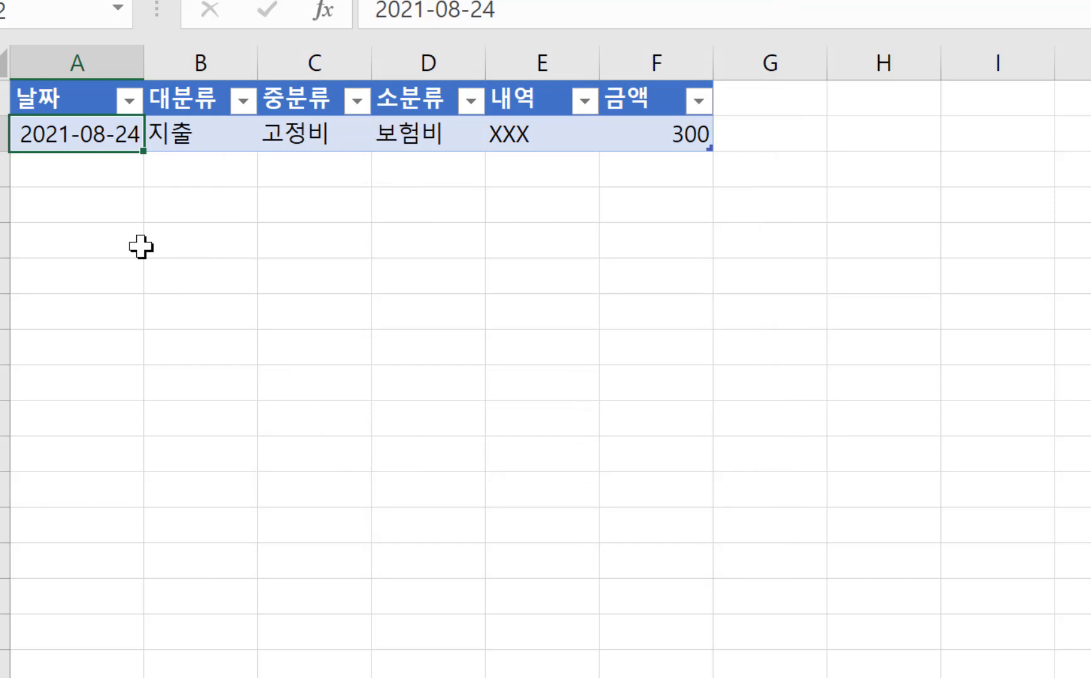
- Try to enter the out-of-range date 2020/1/1 in cell A2 to test the validation rule, and cancel the entry
type("20")
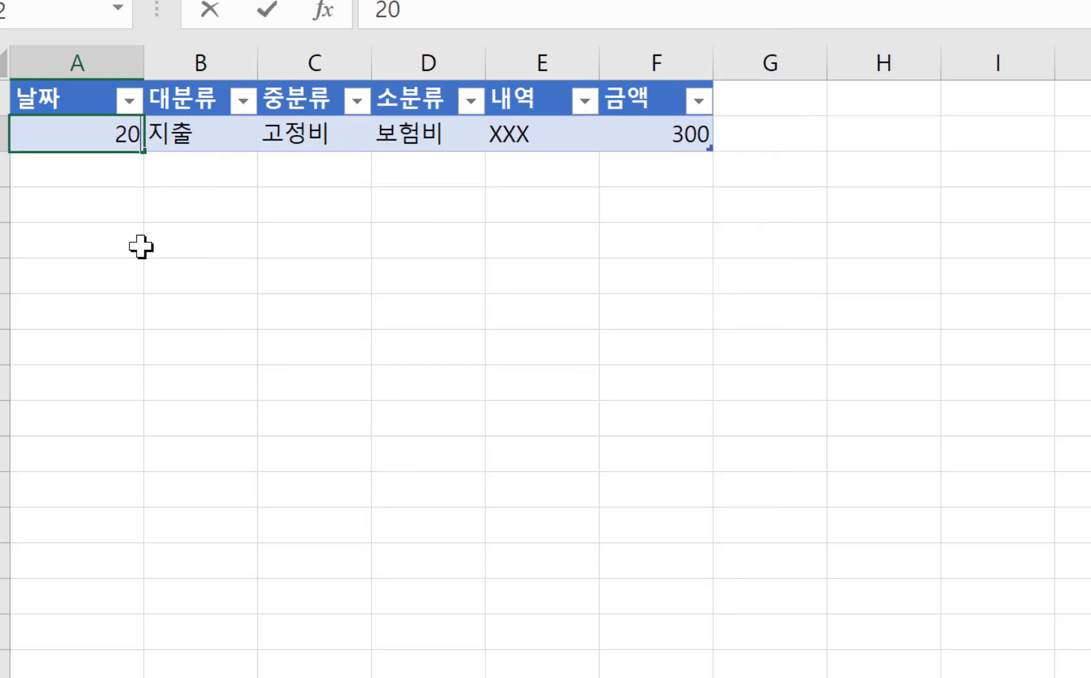
type("20/1/1")
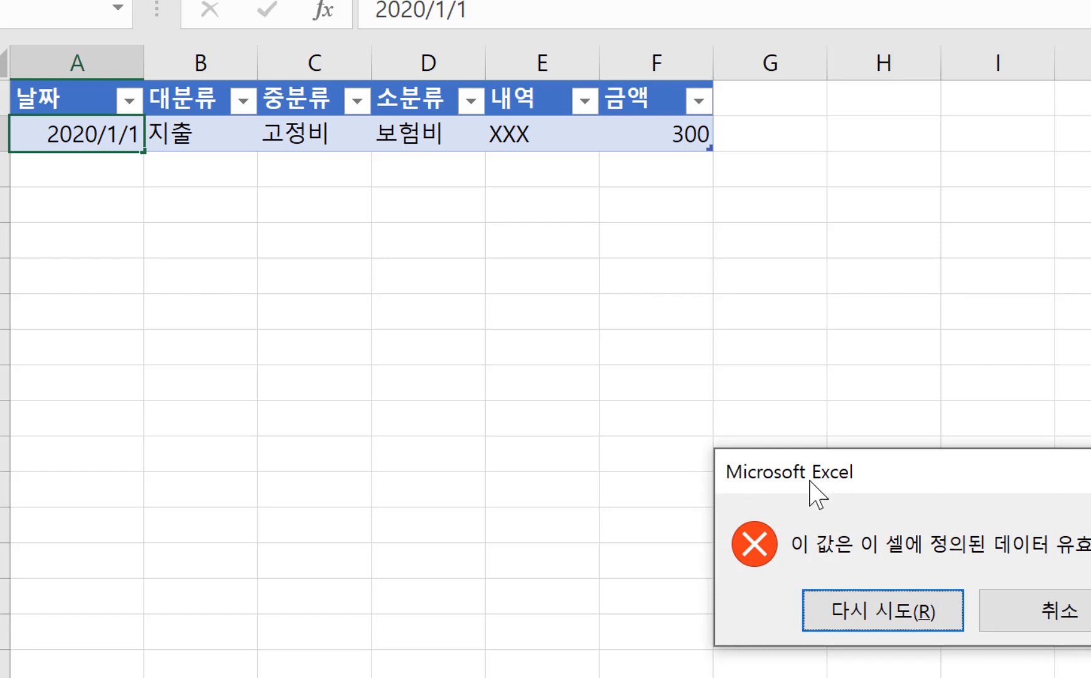
left_click_drag(866, 479, 252, 223)
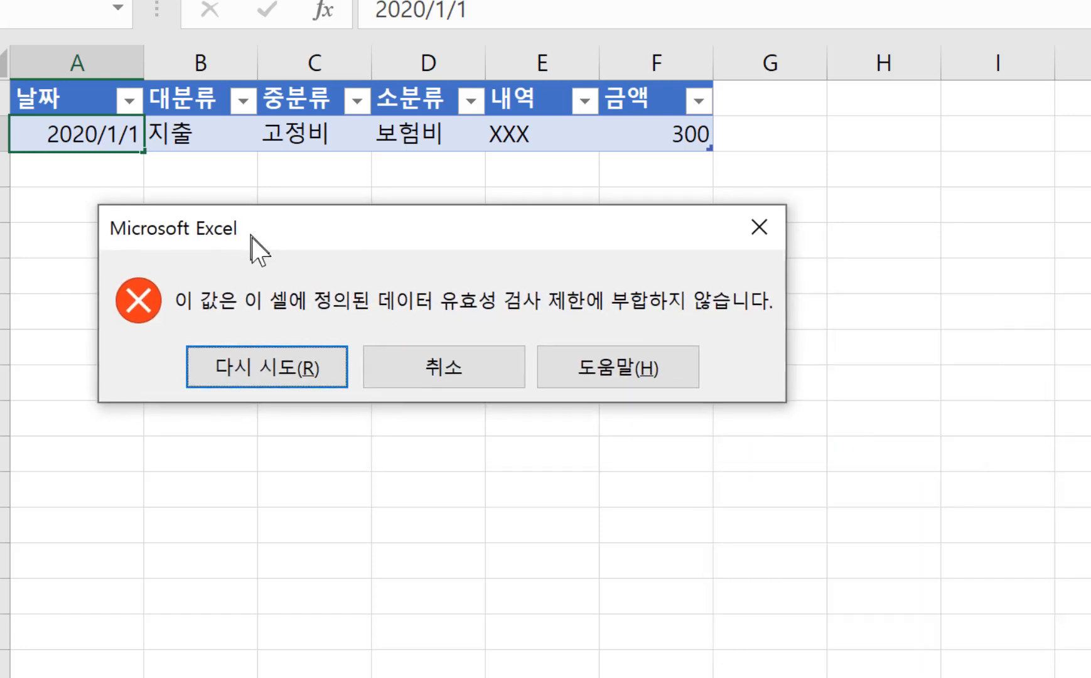
left_click(445, 374)
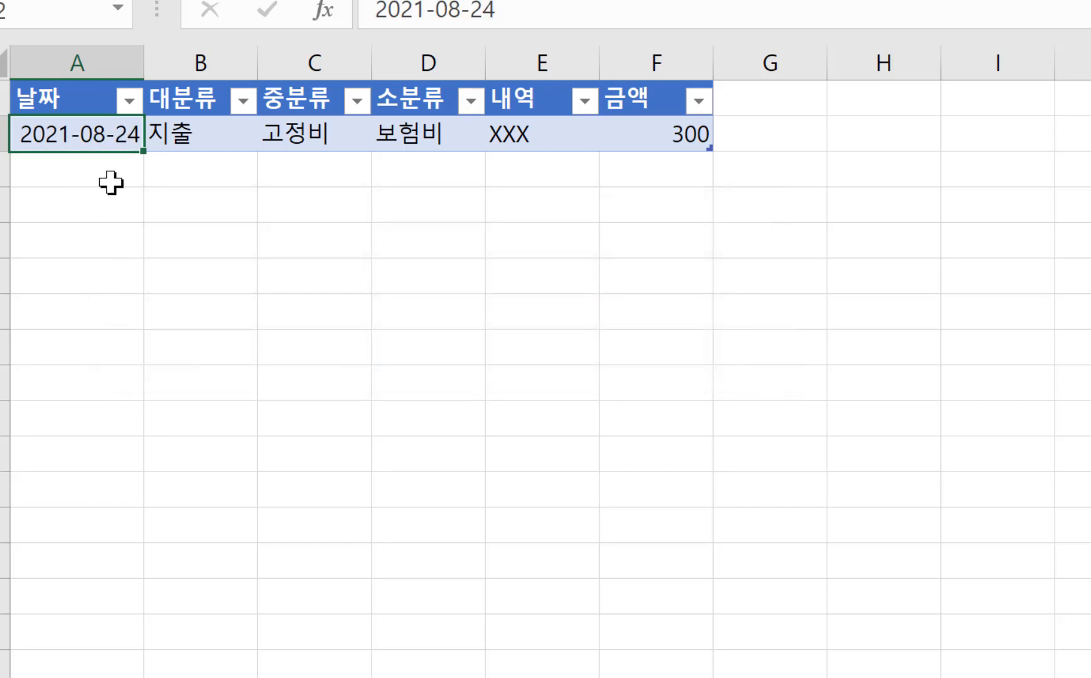
- Check cell B3 below the table for a dropdown, then try to enter the date 2020/1/1 in cell A3
left_click(90, 173)
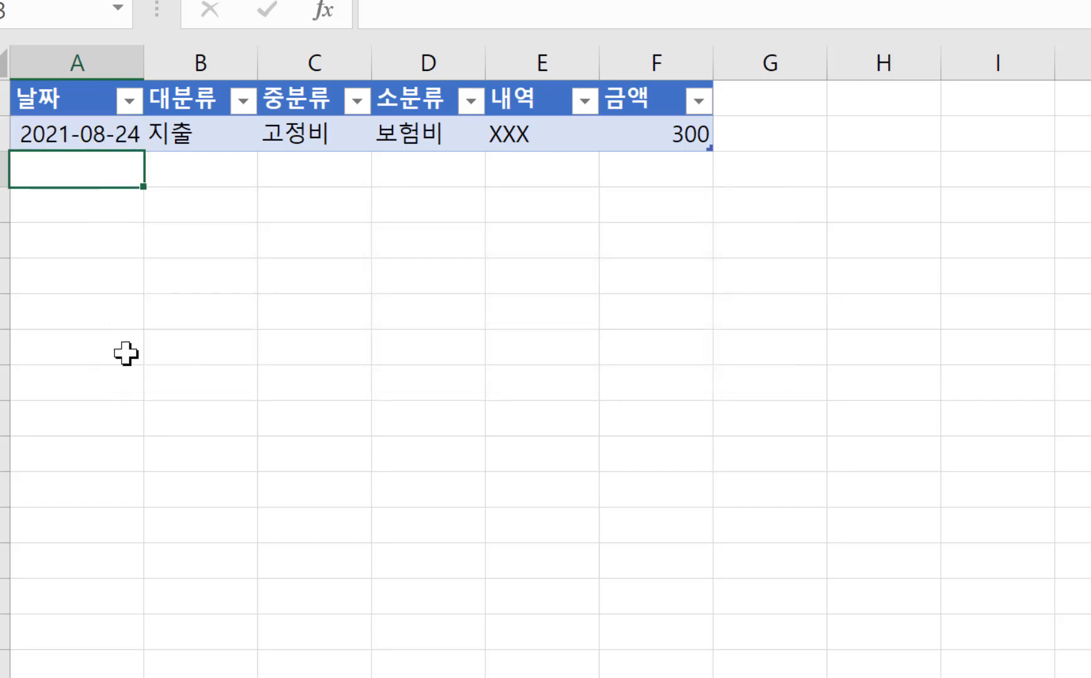
key("Up")
left_click(210, 125)
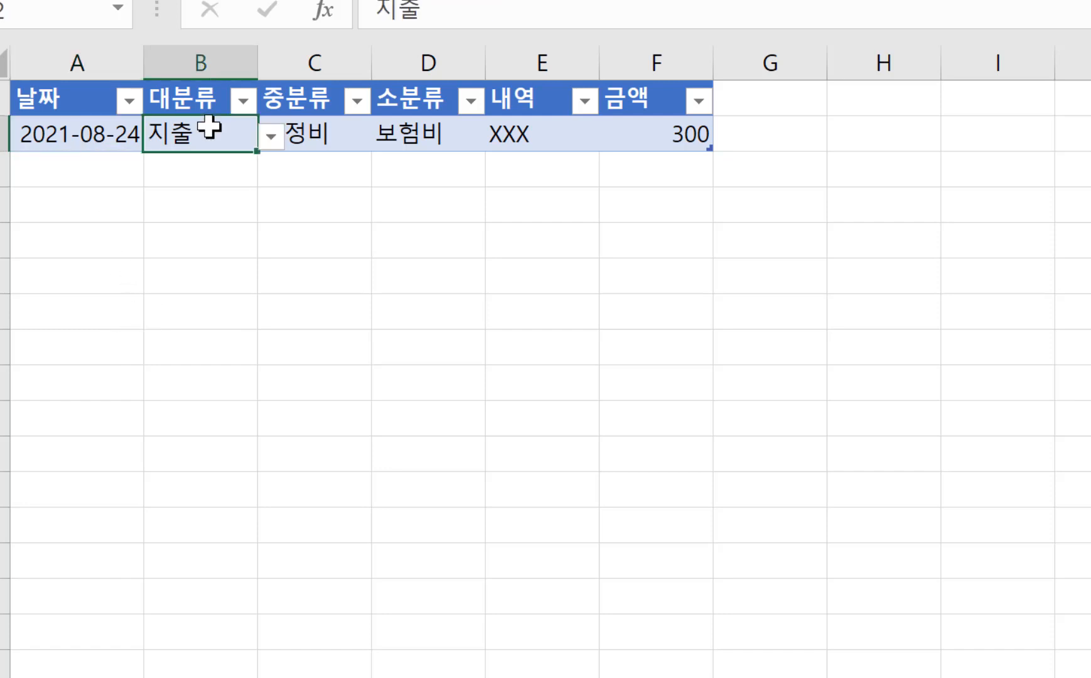
left_click(211, 172)
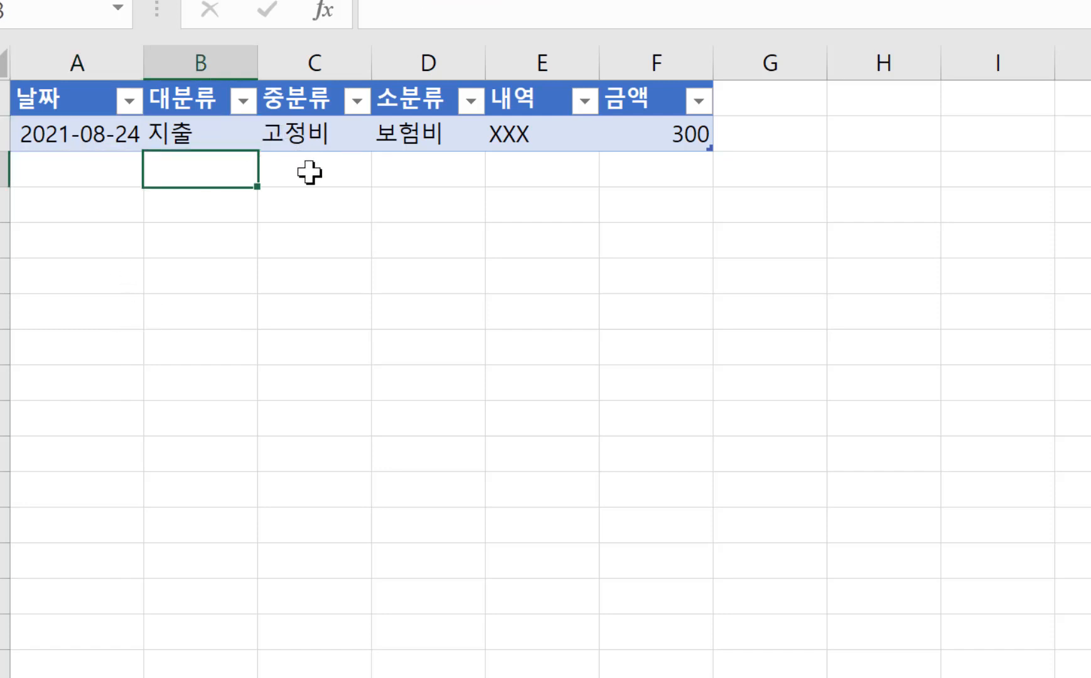
left_click(85, 170)
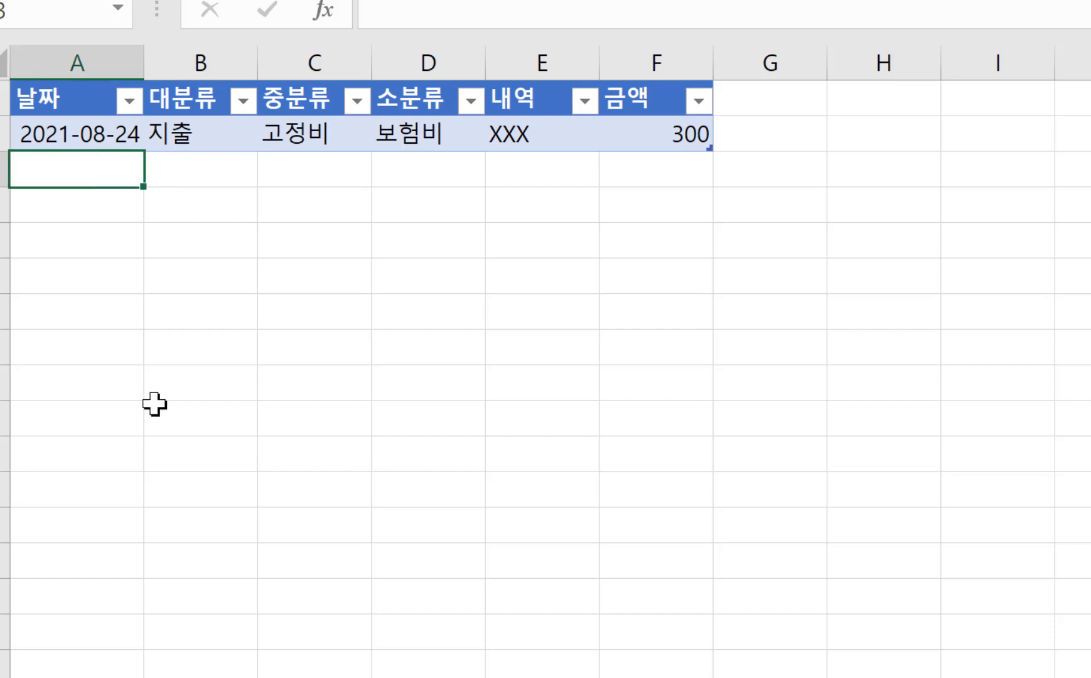
type("2020/1/1")
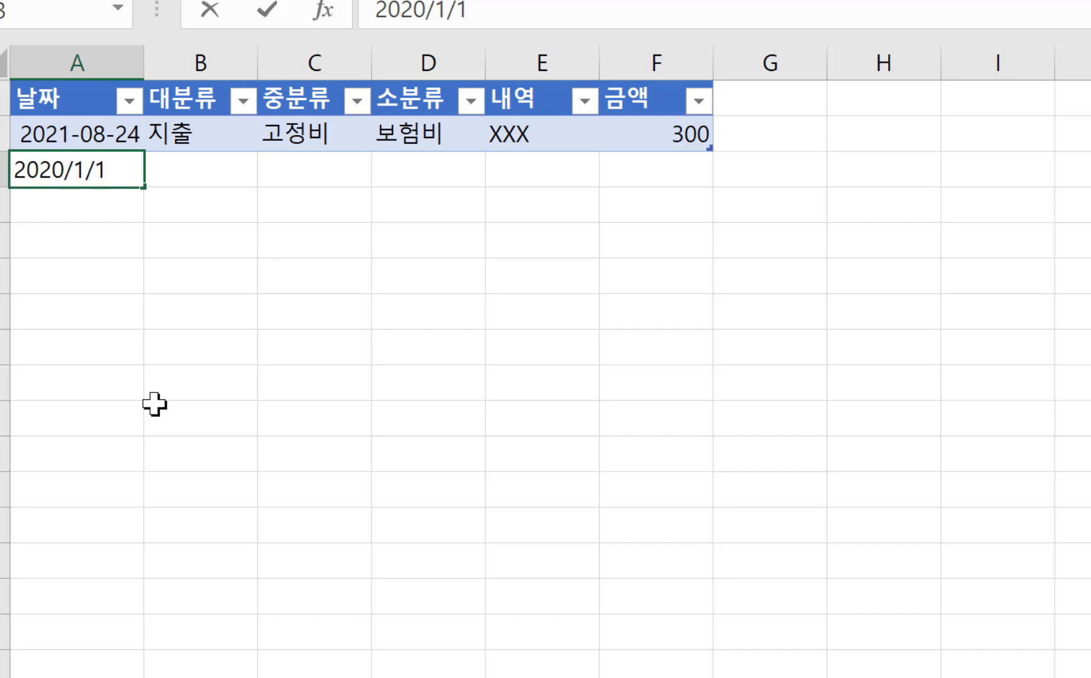
key("Return")
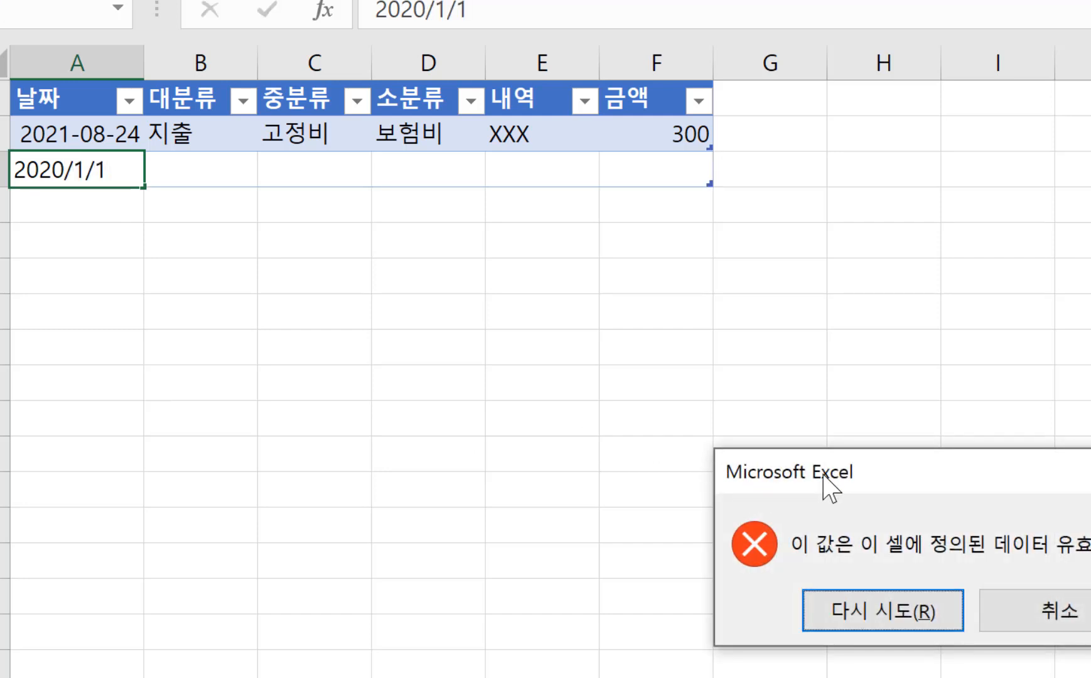
left_click_drag(827, 477, 285, 339)
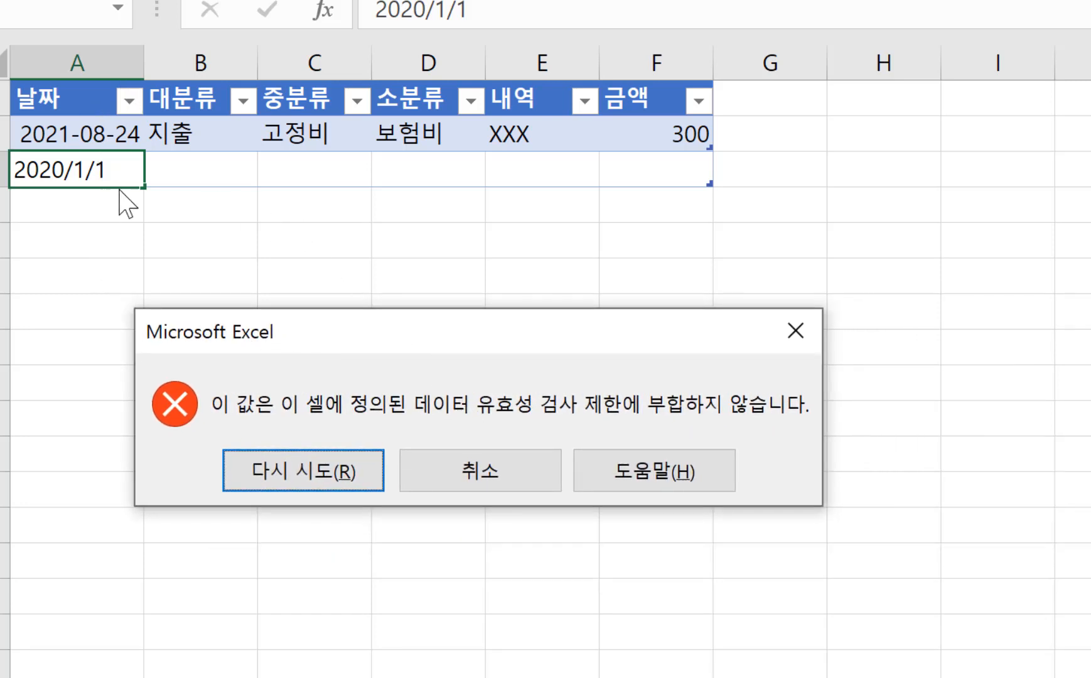
left_click(465, 472)
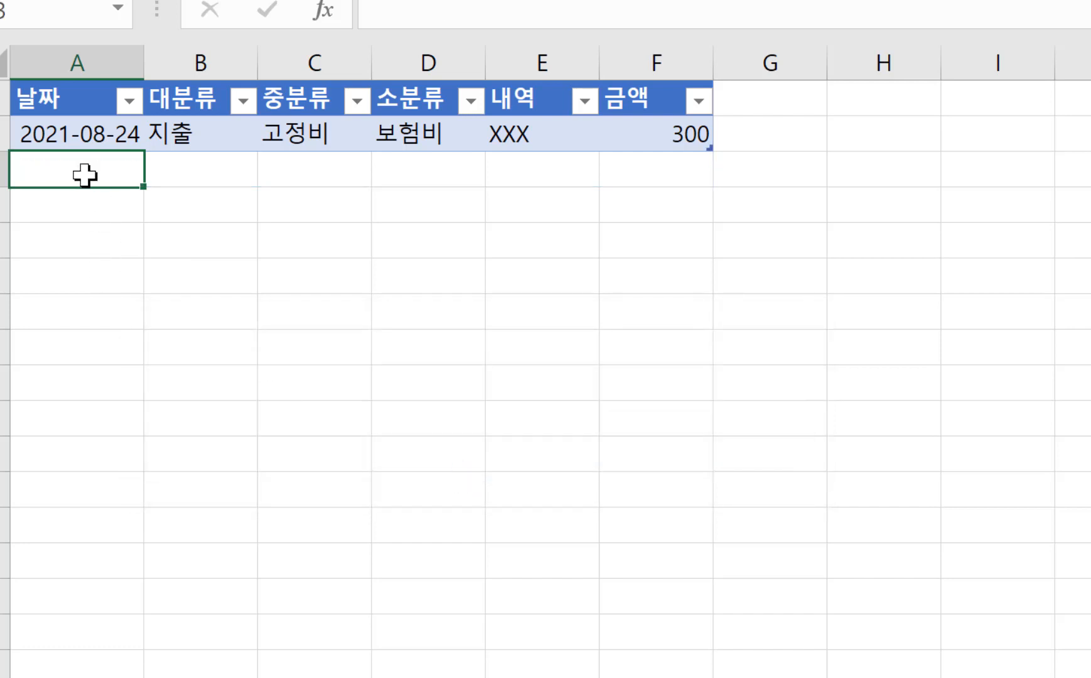
- Try to enter a person's name as text in cell A3 to test the date validation, and cancel the entry
type("홍길도")
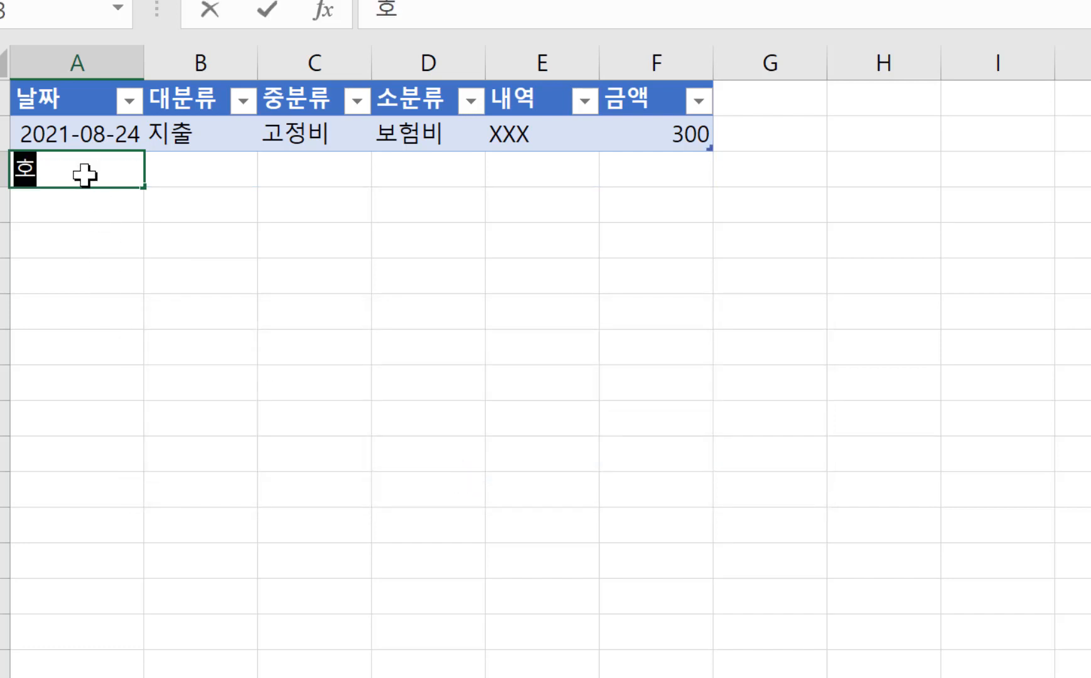
type("ㅇ")
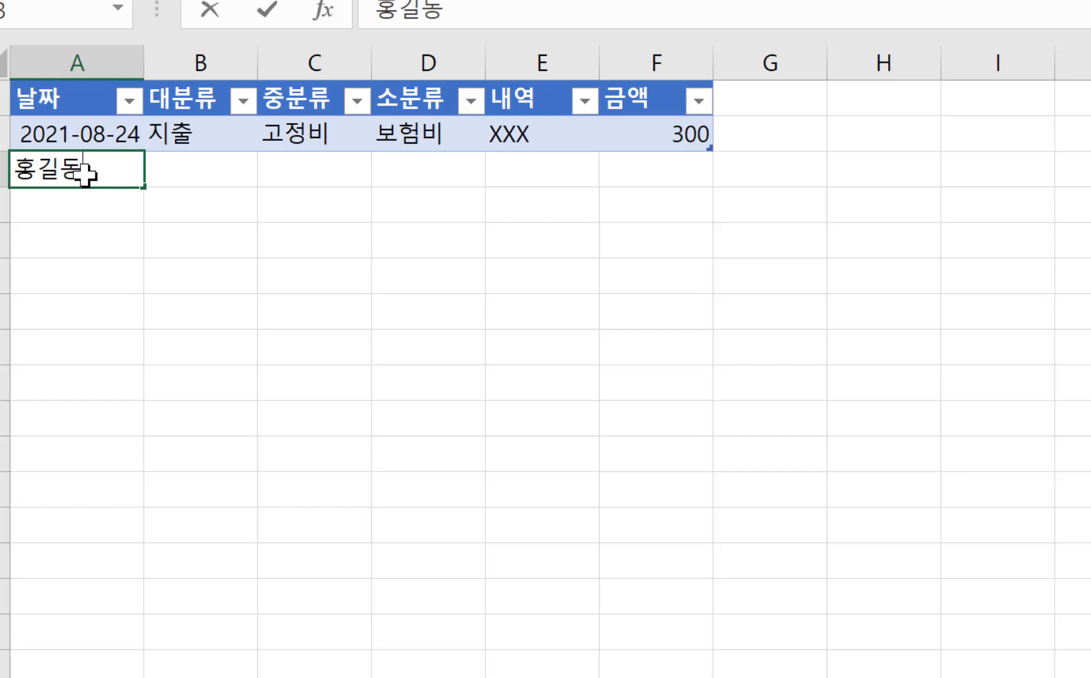
key("Return")
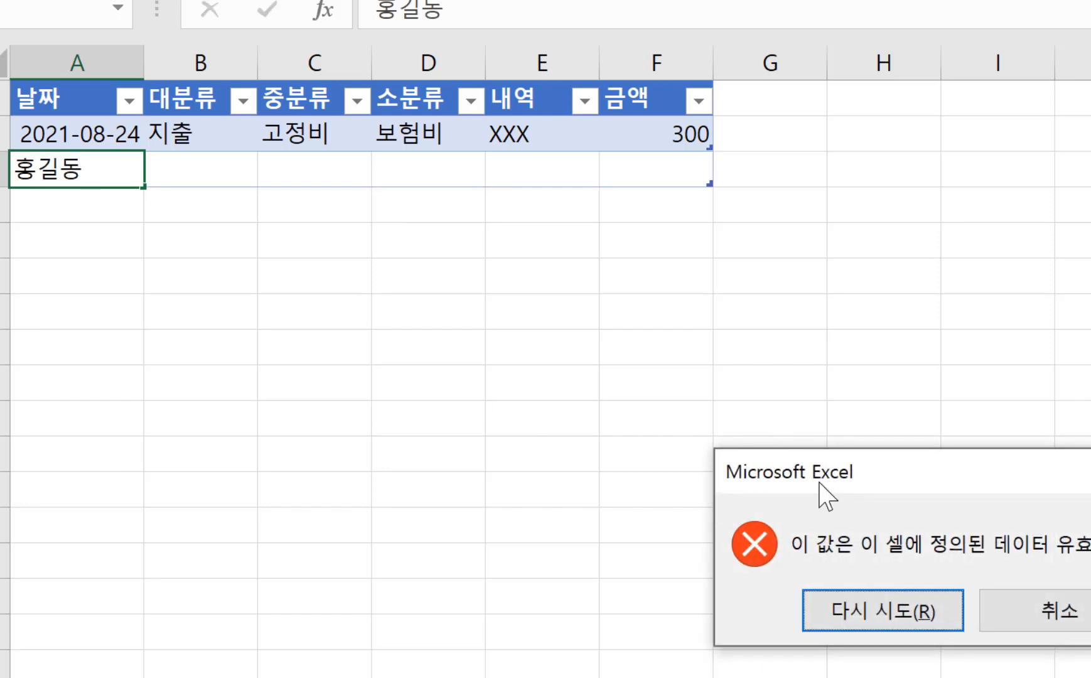
left_click_drag(805, 491, 178, 265)
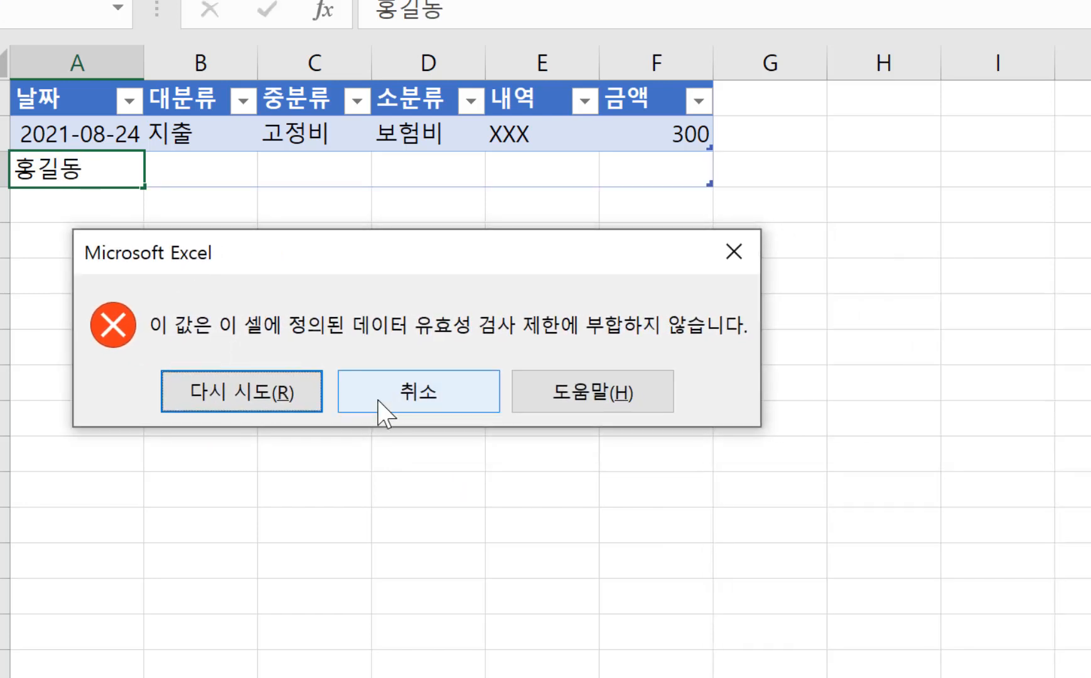
left_click(375, 402)
- Review the data validation settings of date cell A2 and close them without changes
key("Up")
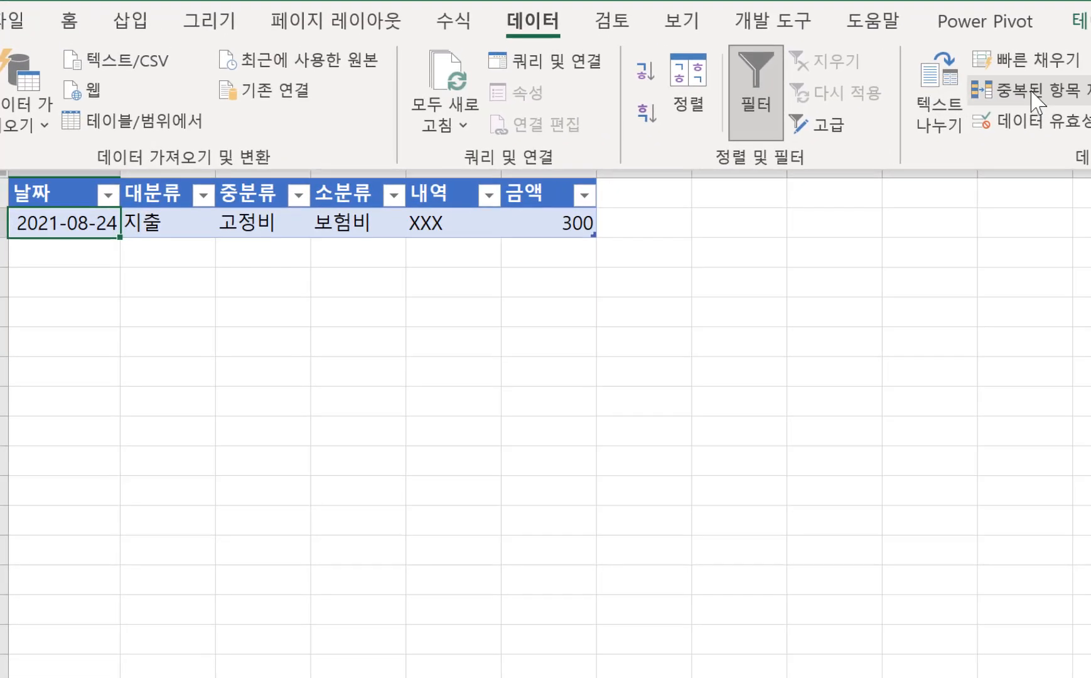
left_click(1039, 128)
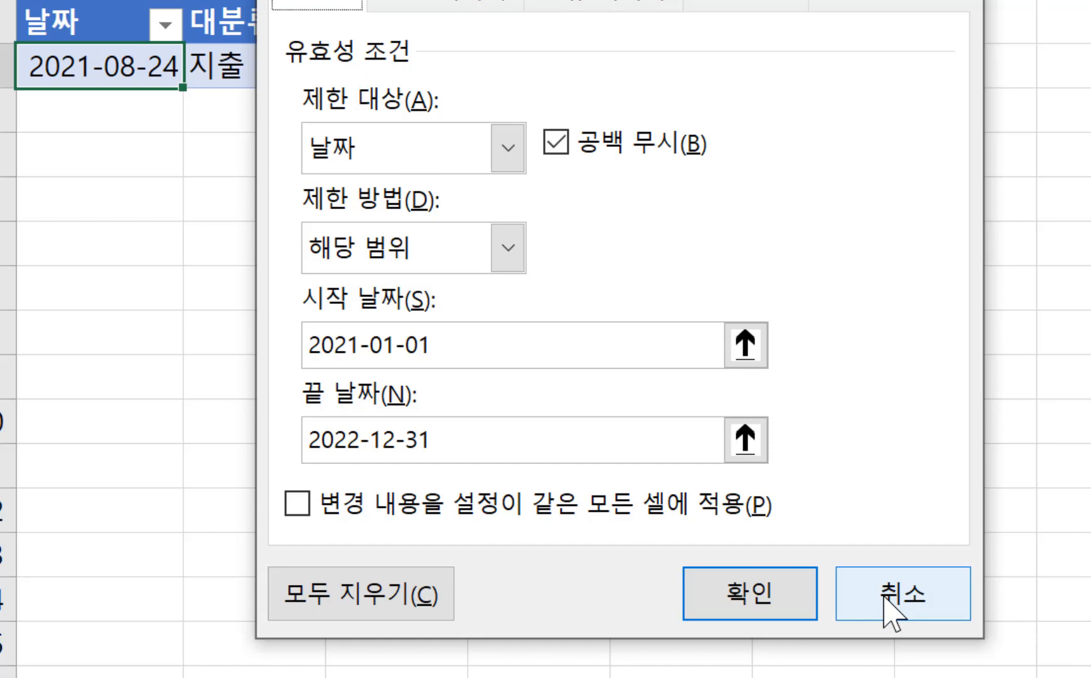
left_click(890, 606)
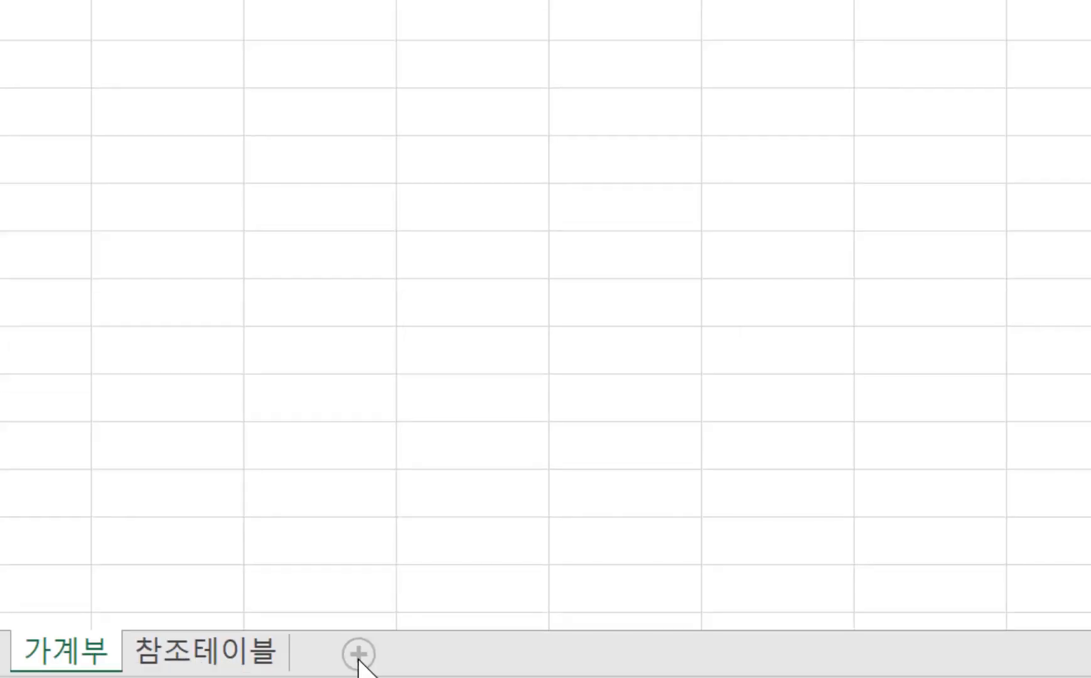
- Add a new worksheet after the 가계부 sheet and rename it 콘트롤
left_click(359, 659)
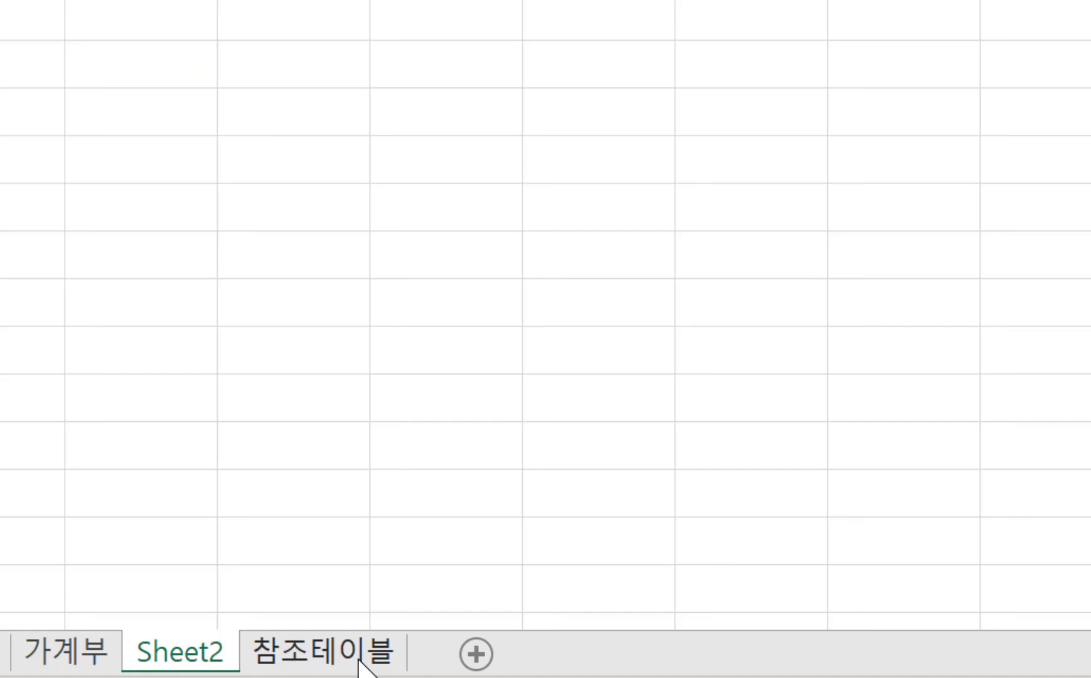
right_click(217, 660)
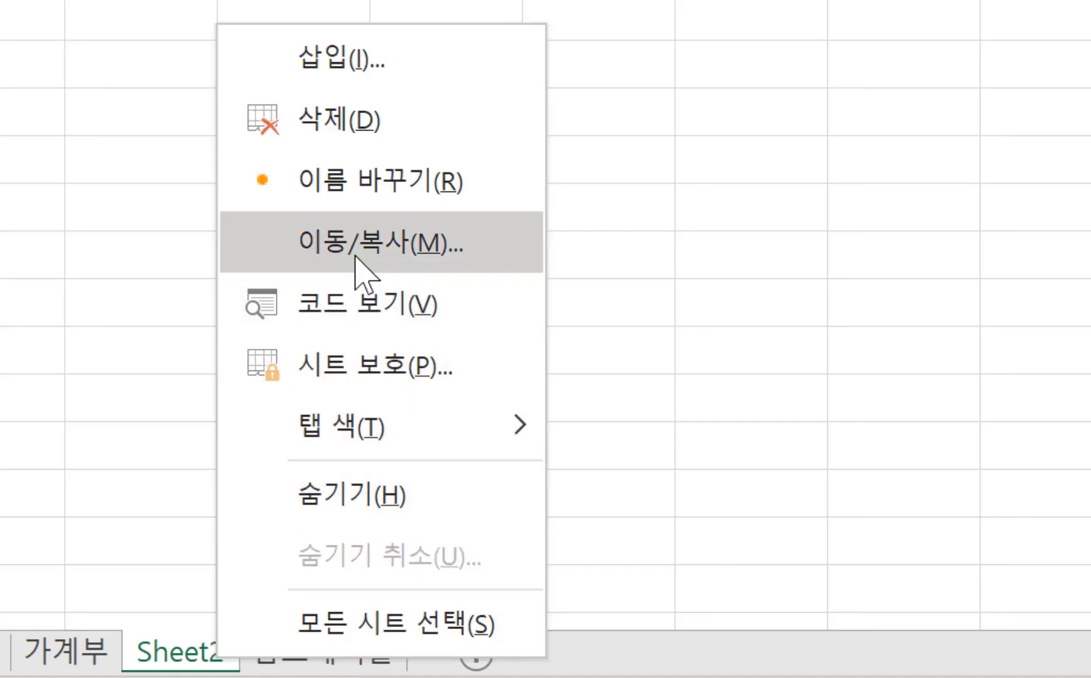
left_click(384, 193)
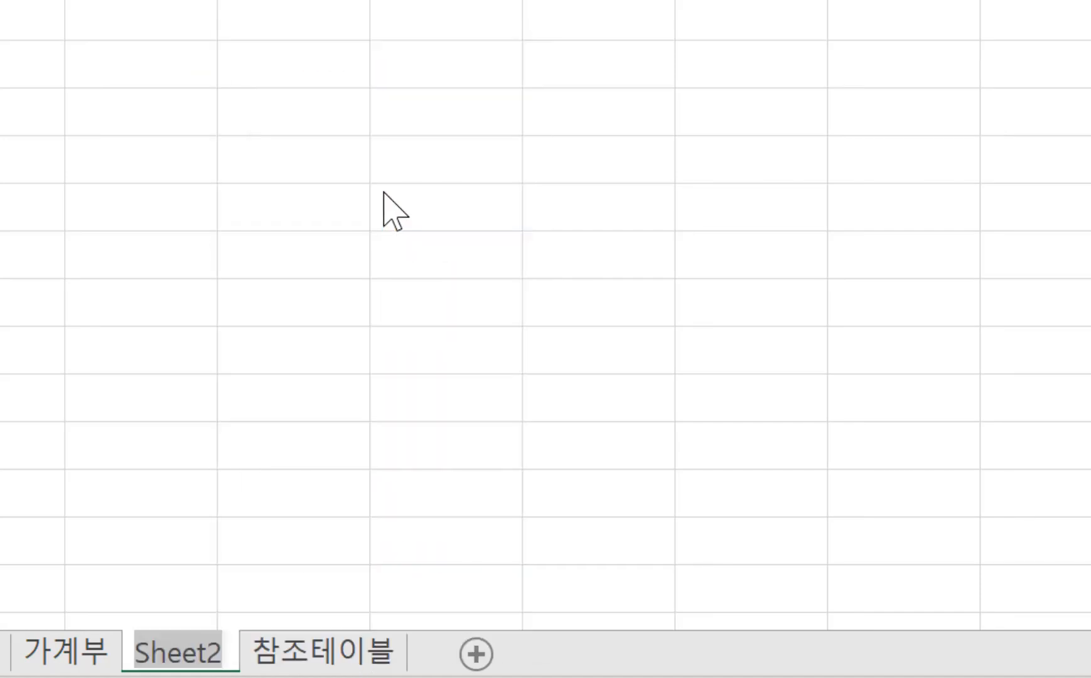
type("코ㄴ트롤")
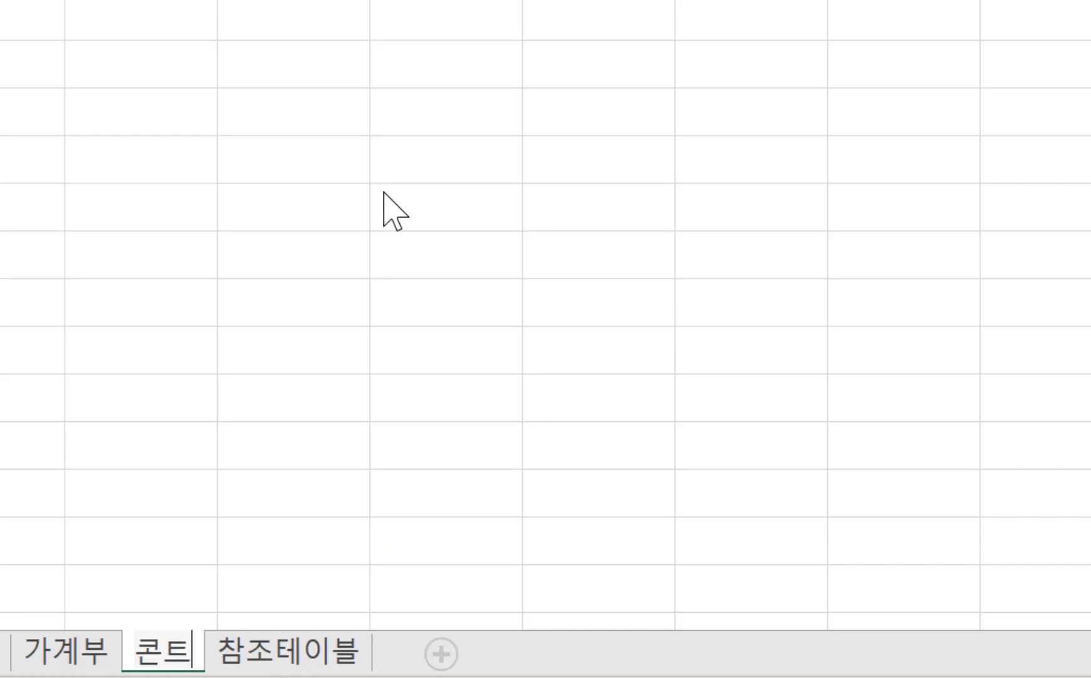
key("Return")
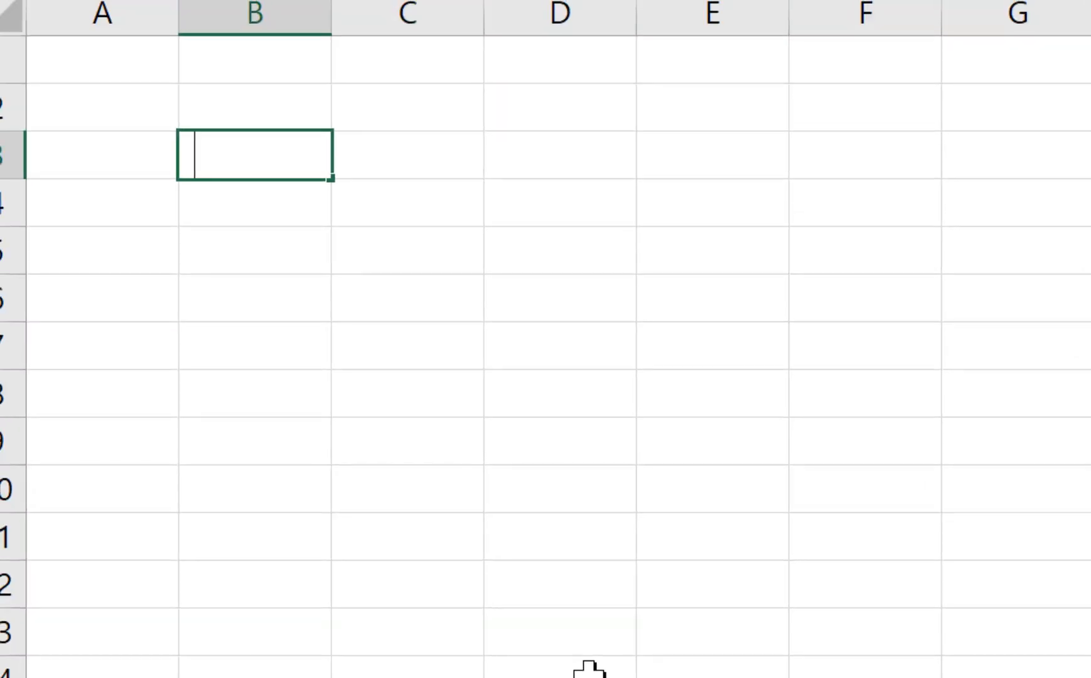
- Enter the labels 시작일짜 in cell B3 and 종료일짜 in cell B4
type("tl")
key("BackSpace")
key("BackSpace")
type("시작일")
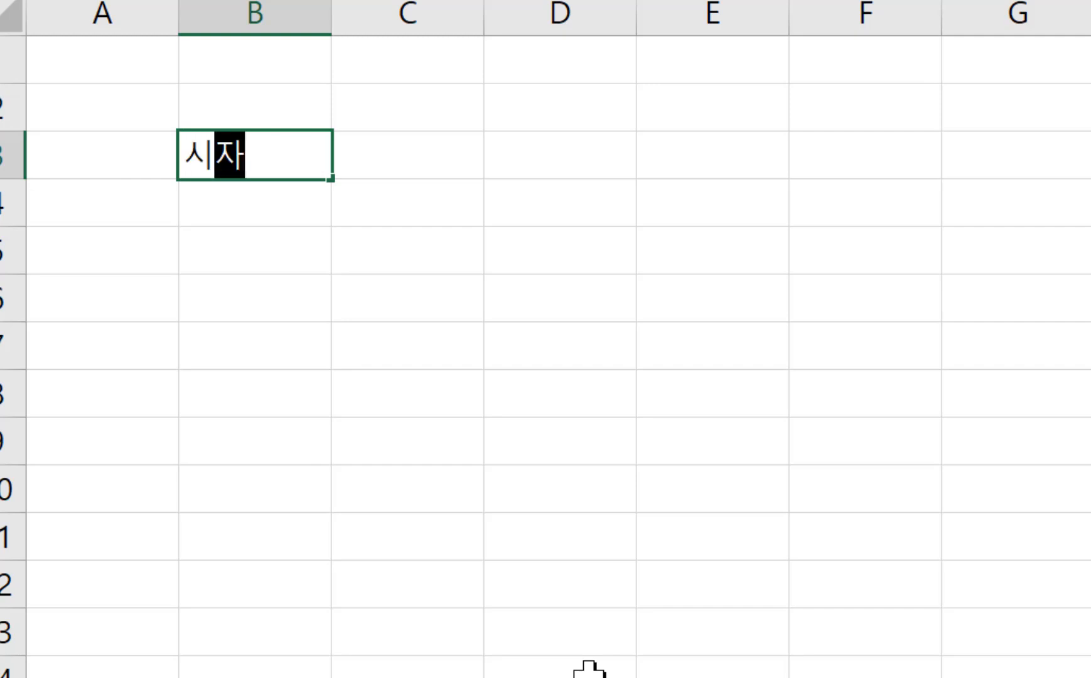
type("짜")
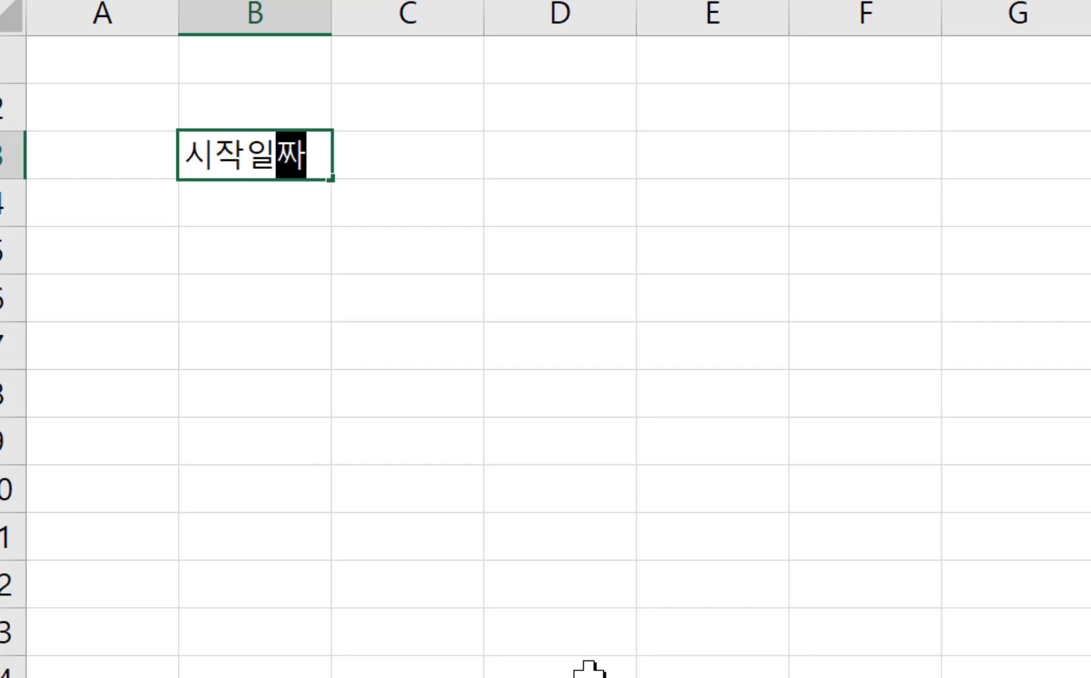
key("Return")
type("종ㅇ")
key("BackSpace")
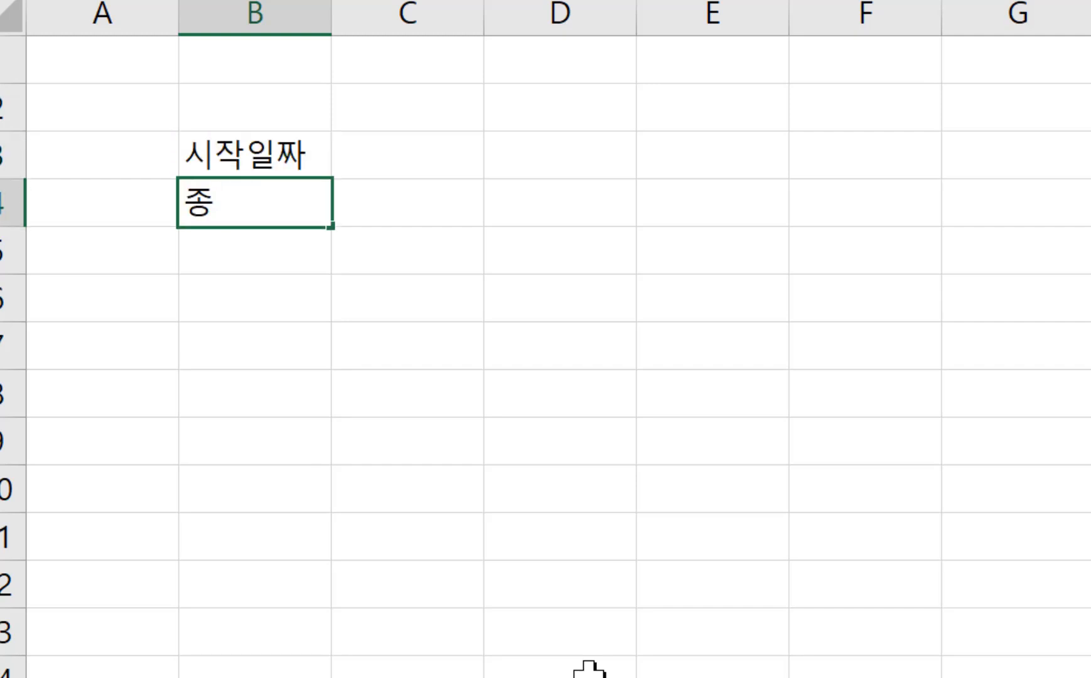
type("료일짜")
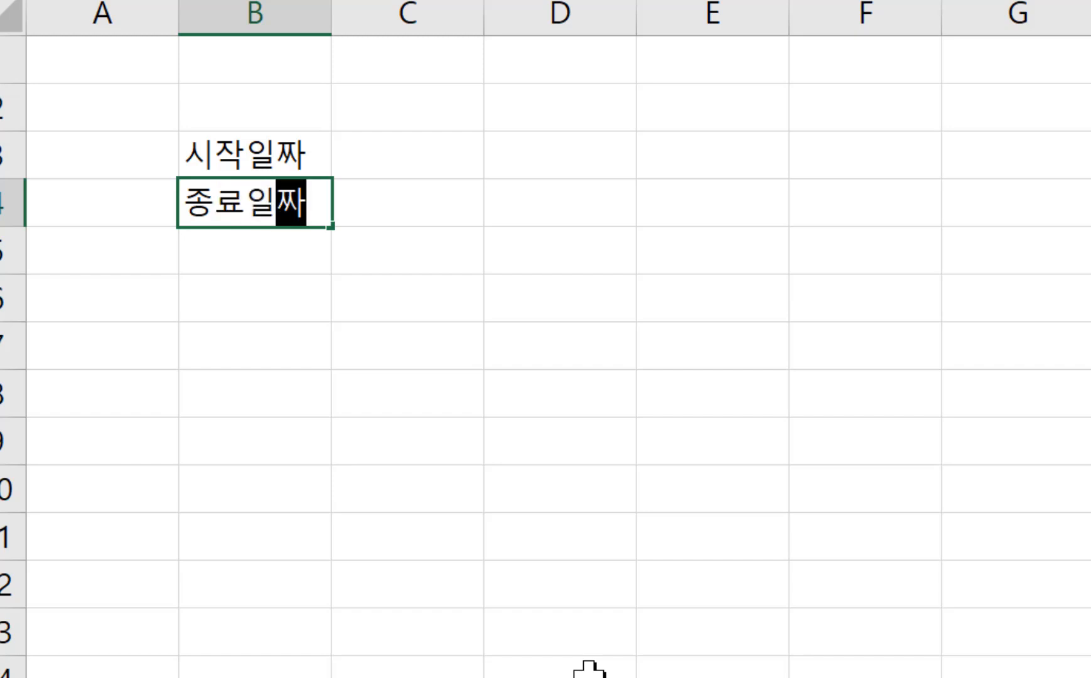
key("Return")
- Enter the start date 2021/1/1 in cell C3 and the end date 2023/12/31 in cell C4
key("Right")
key("Up")
key("Up")
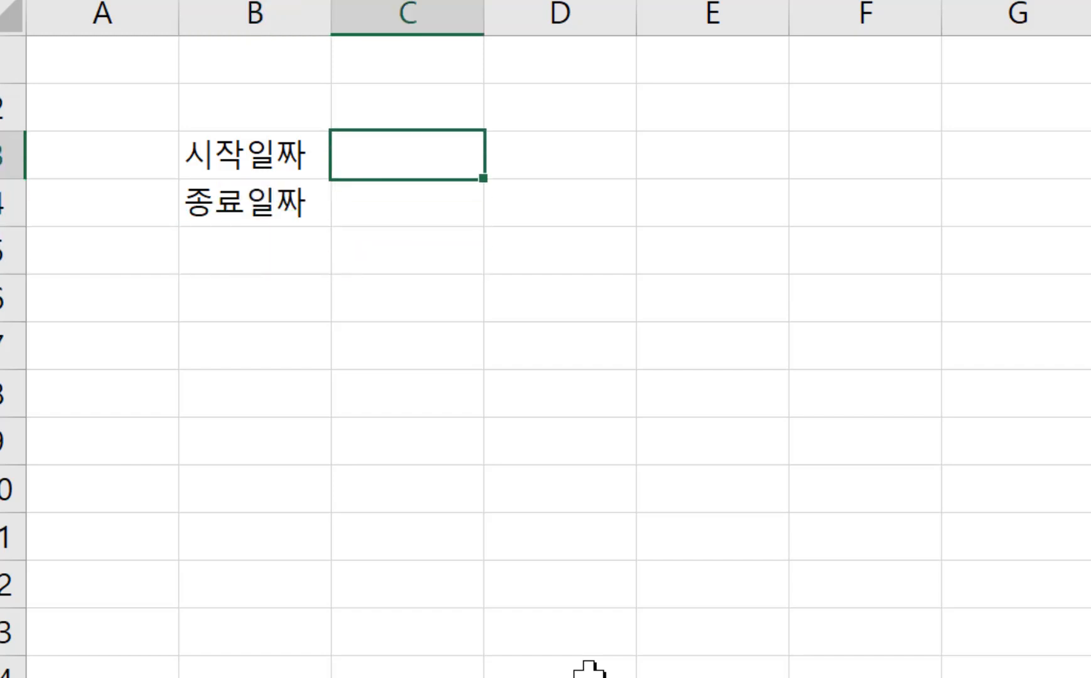
type("202")
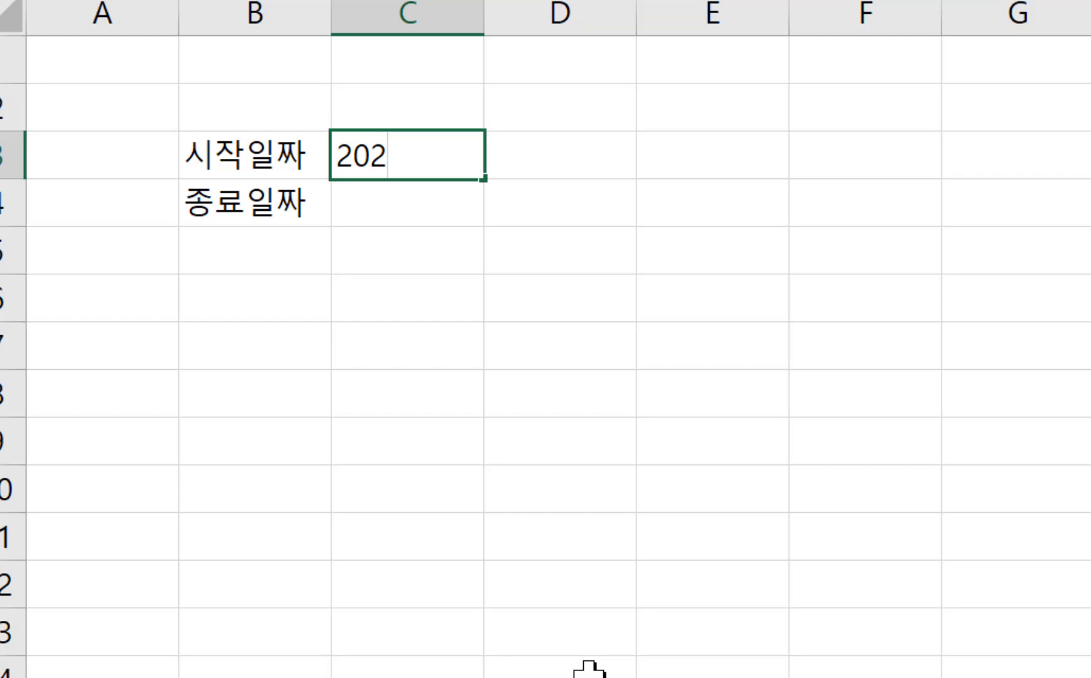
type("1/1/1")
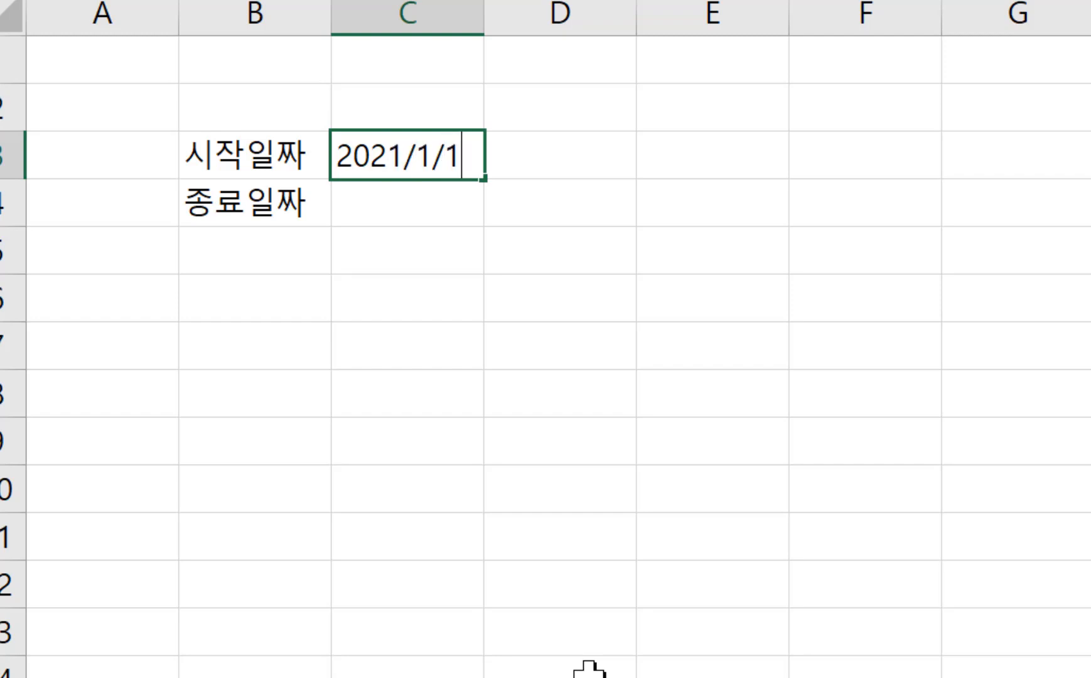
key("Return")
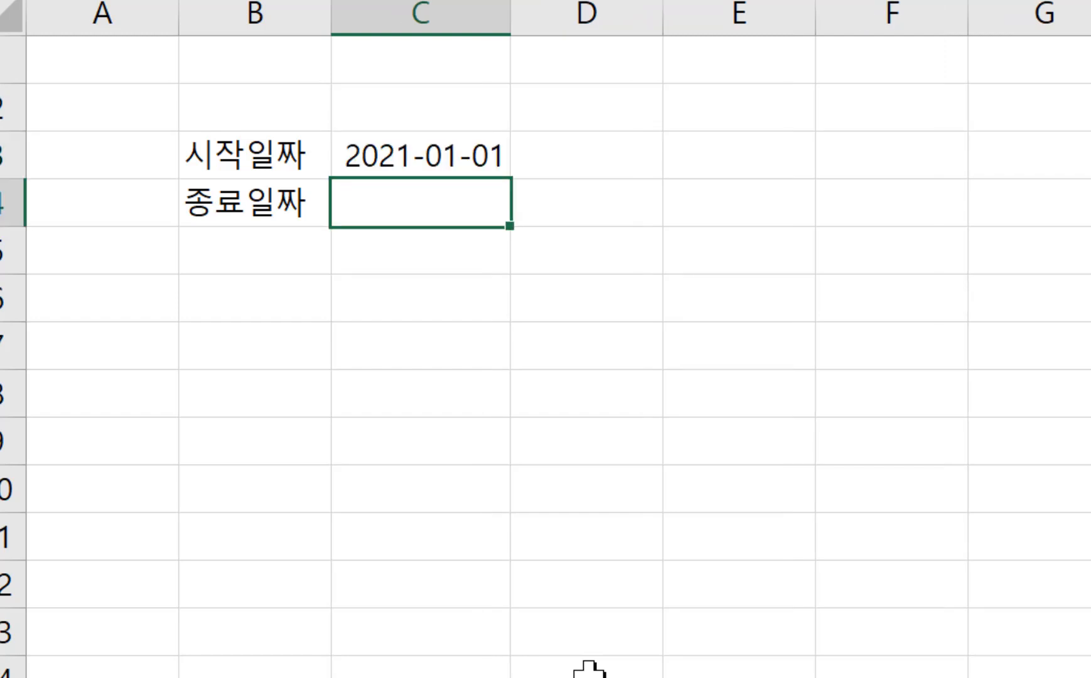
type("202")
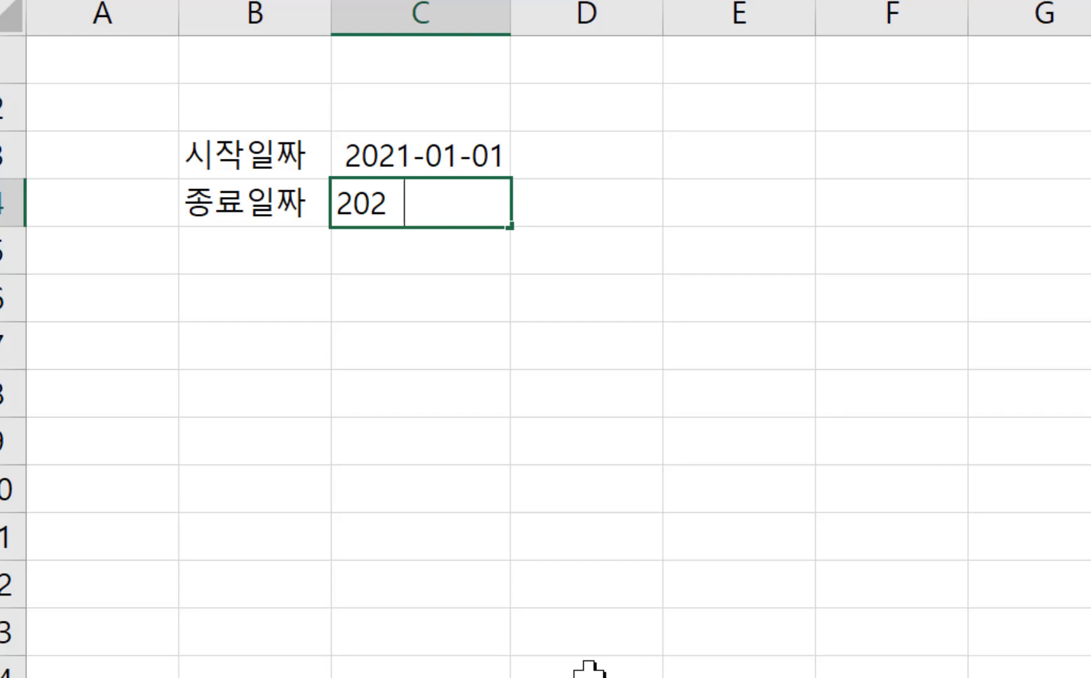
type("3/12/")
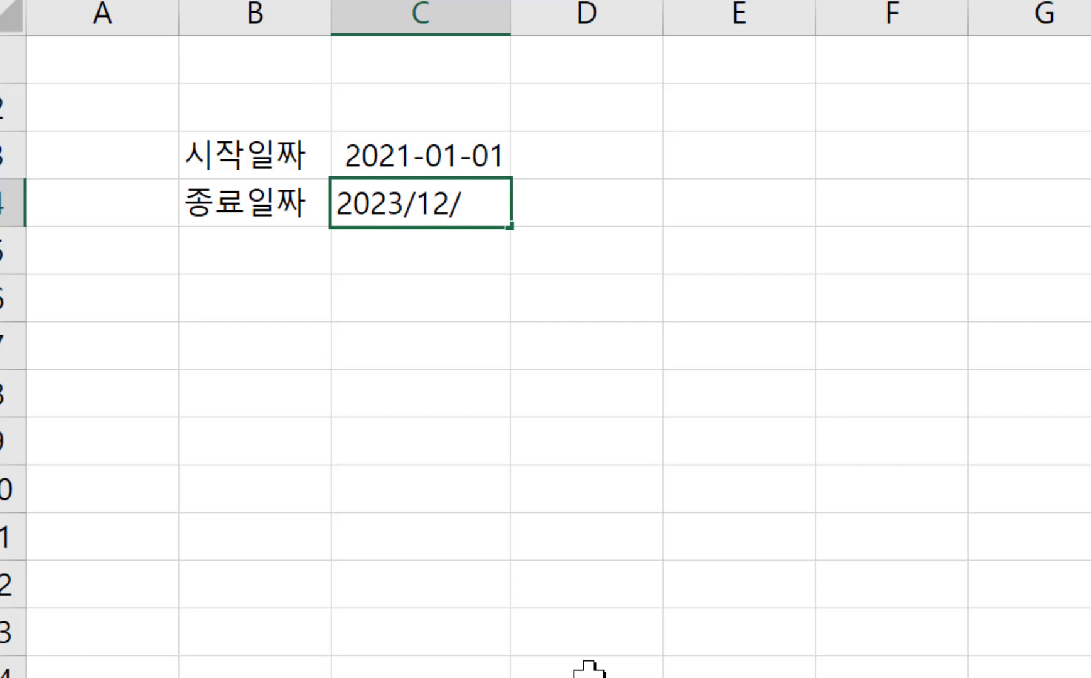
type("31")
key("Return")
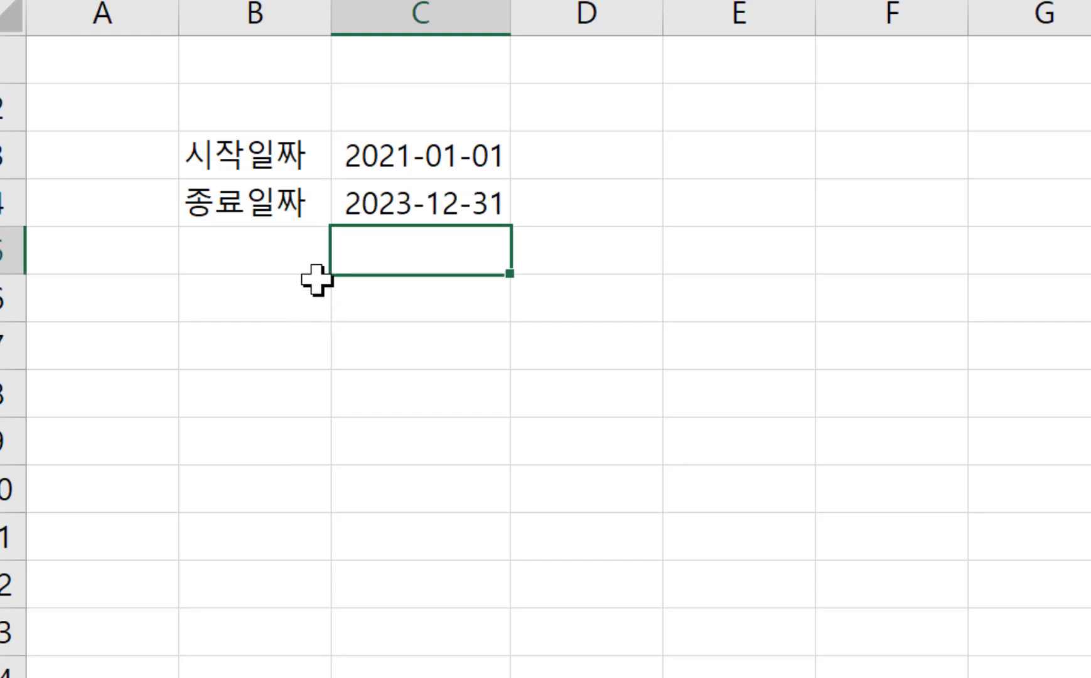
- Create defined names for the two dates from the range B3:C4, using the labels in its left column (왼쪽 열)
left_click(233, 161)
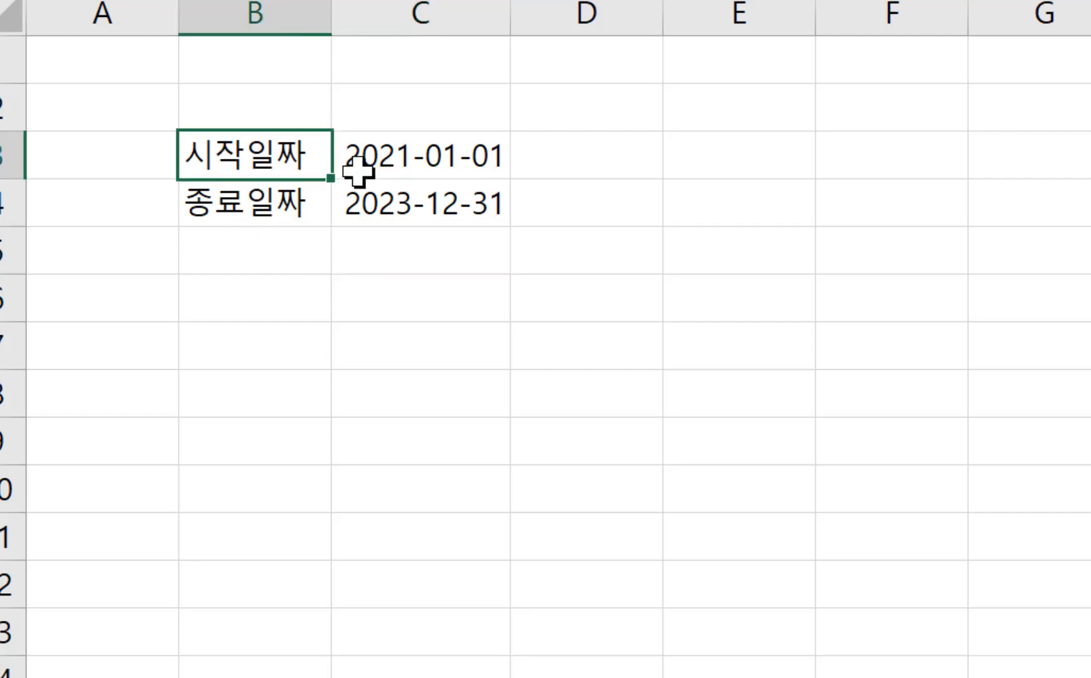
left_click(407, 200, "shift")
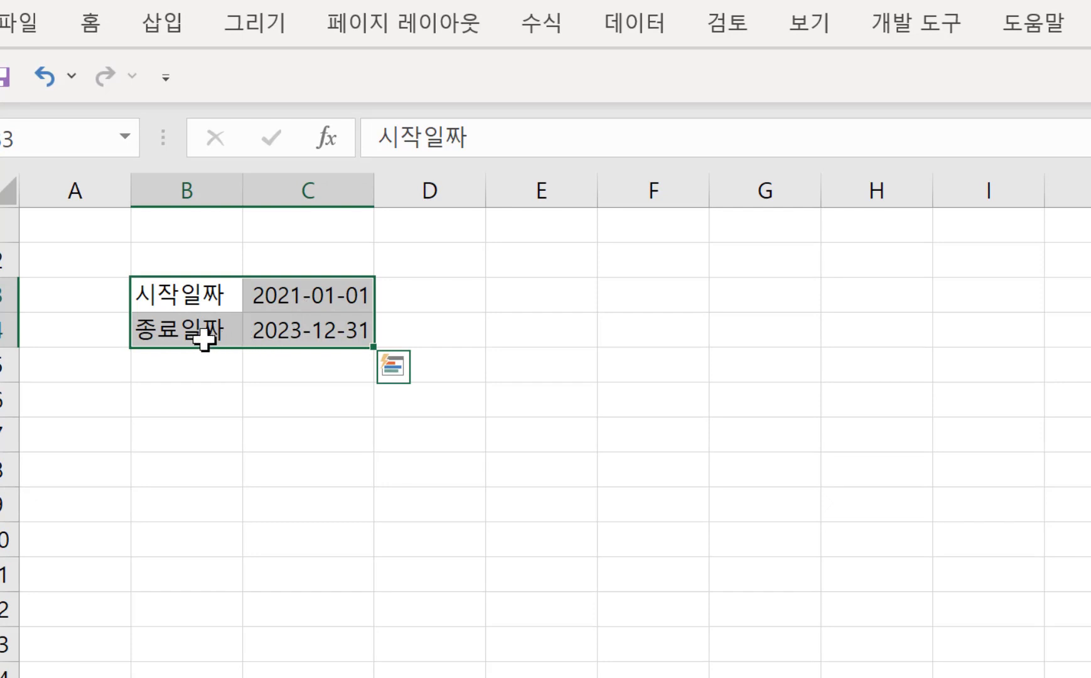
left_click(288, 300)
left_click(286, 336)
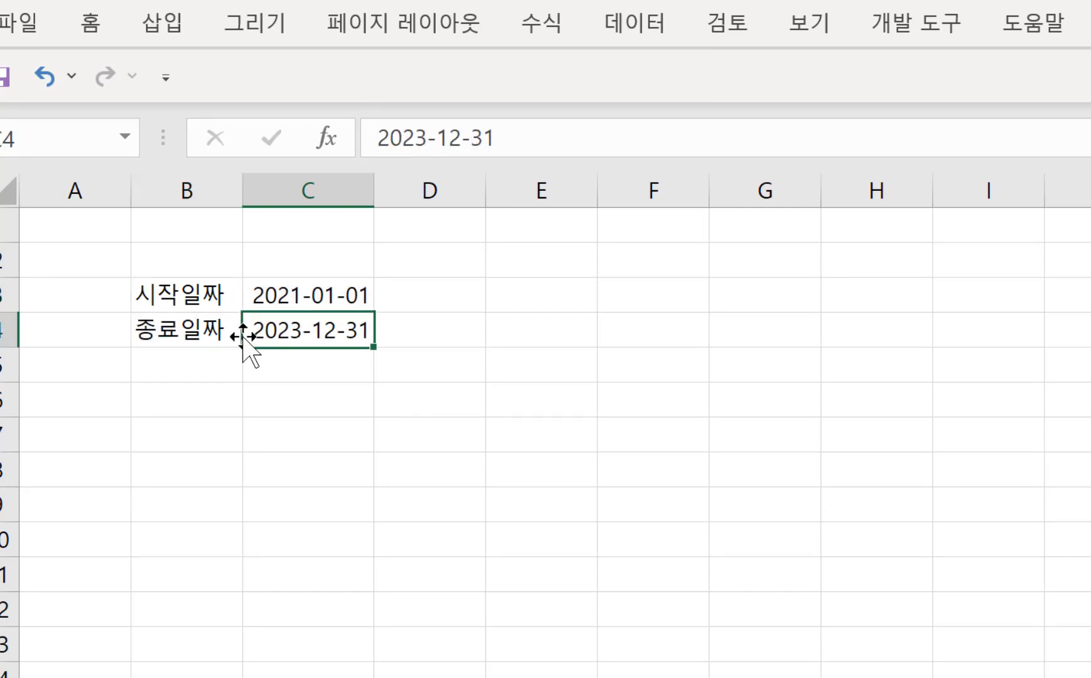
left_click_drag(182, 290, 304, 321)
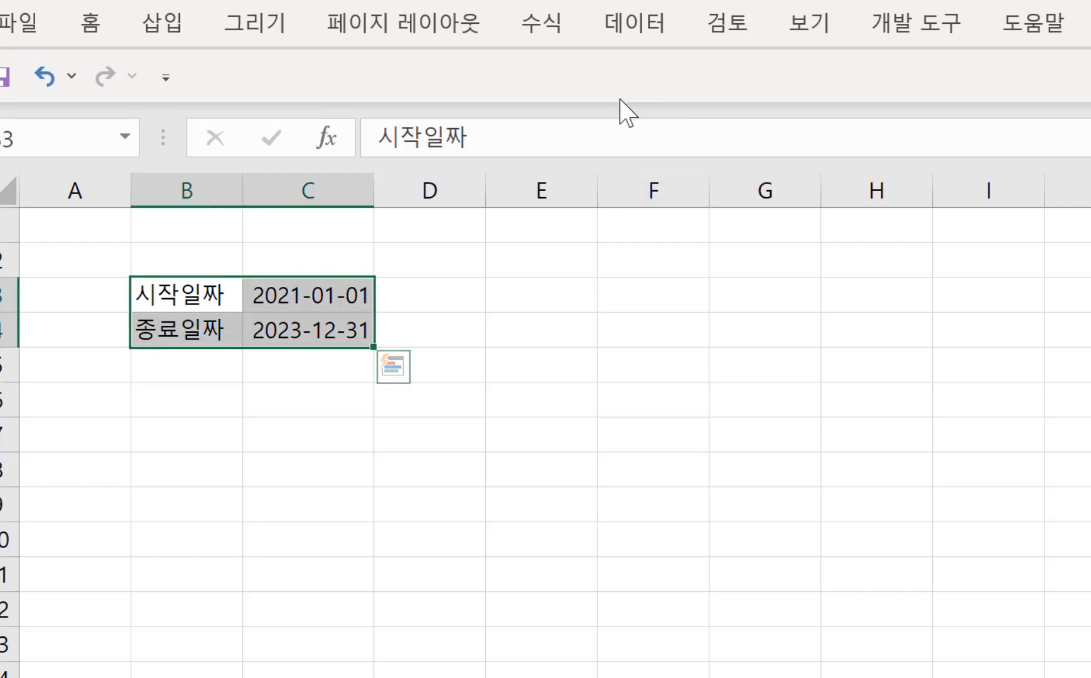
left_click(539, 28)
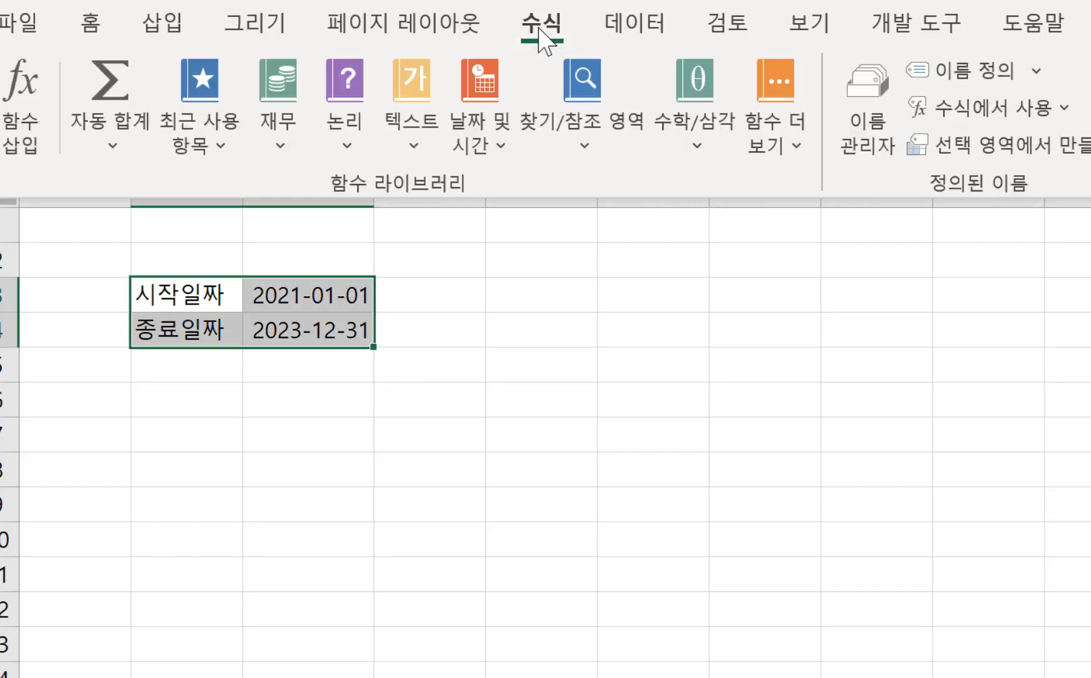
left_click(1004, 154)
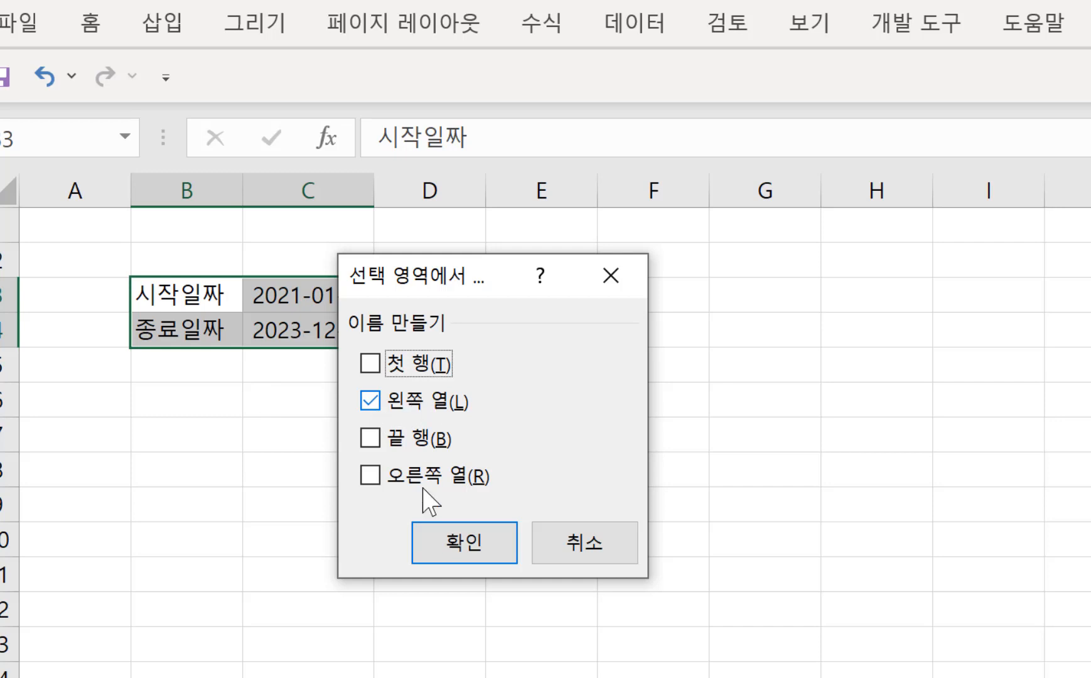
left_click(440, 553)
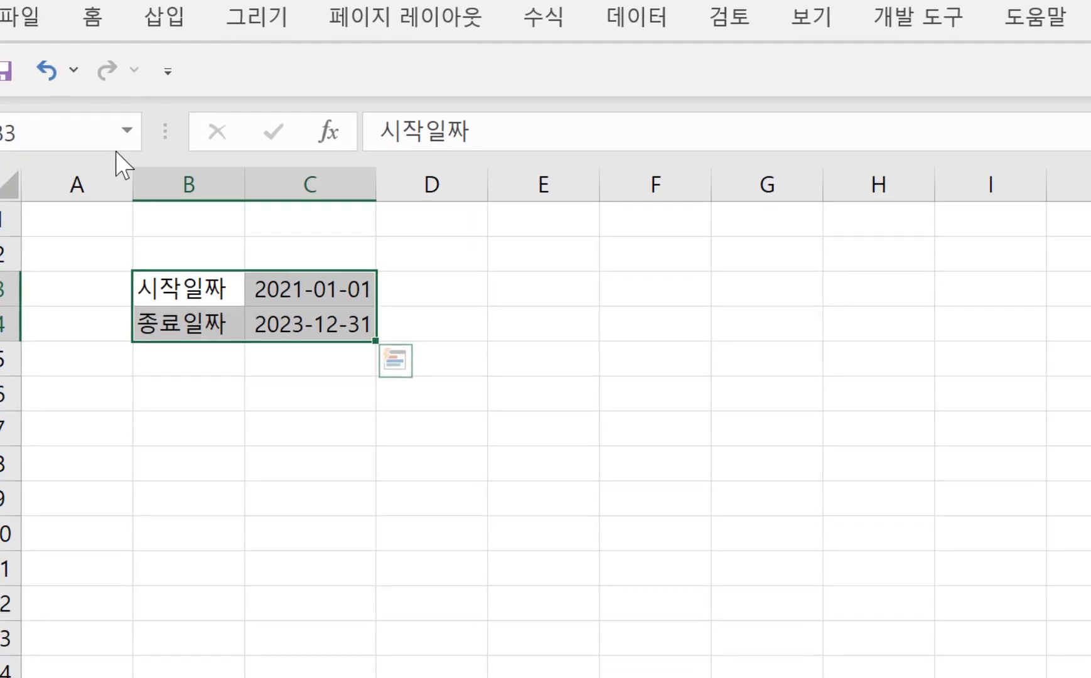
- Check which cells the names 시작일짜 and 종료일짜 refer to, and return to the 가계부 sheet
left_click(129, 122)
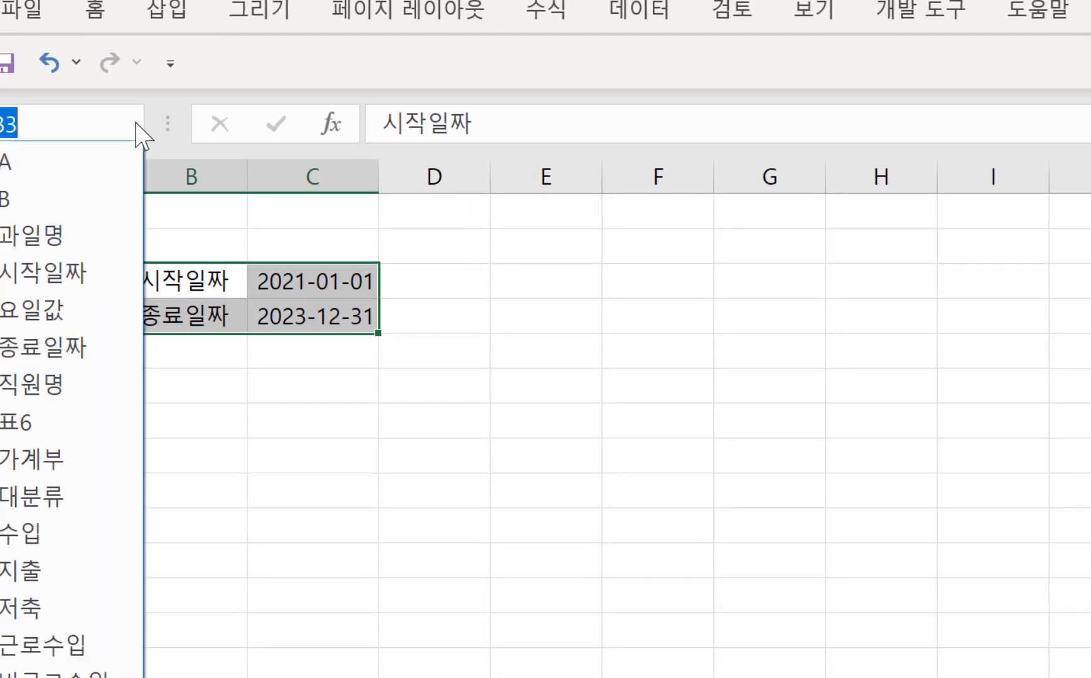
left_click(71, 281)
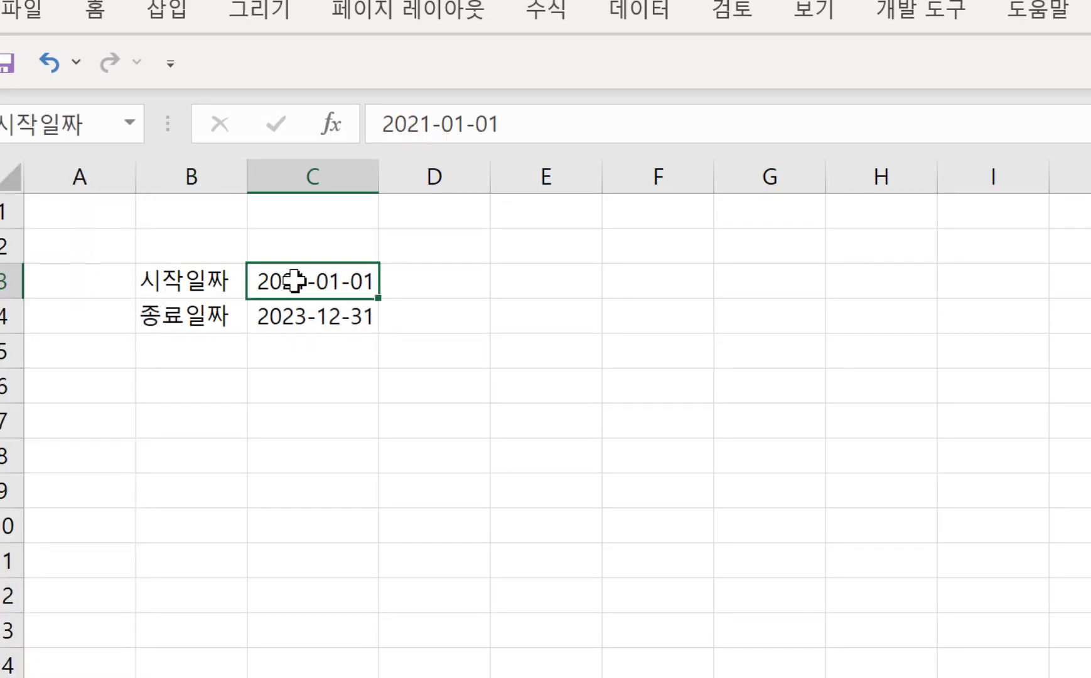
left_click(129, 126)
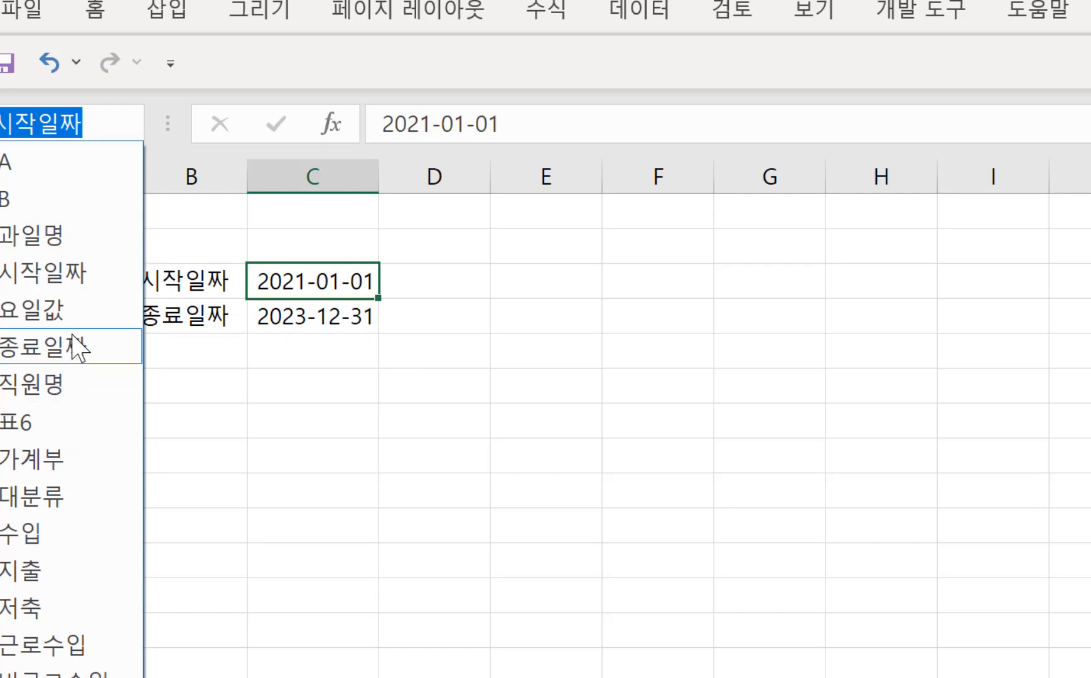
left_click(79, 346)
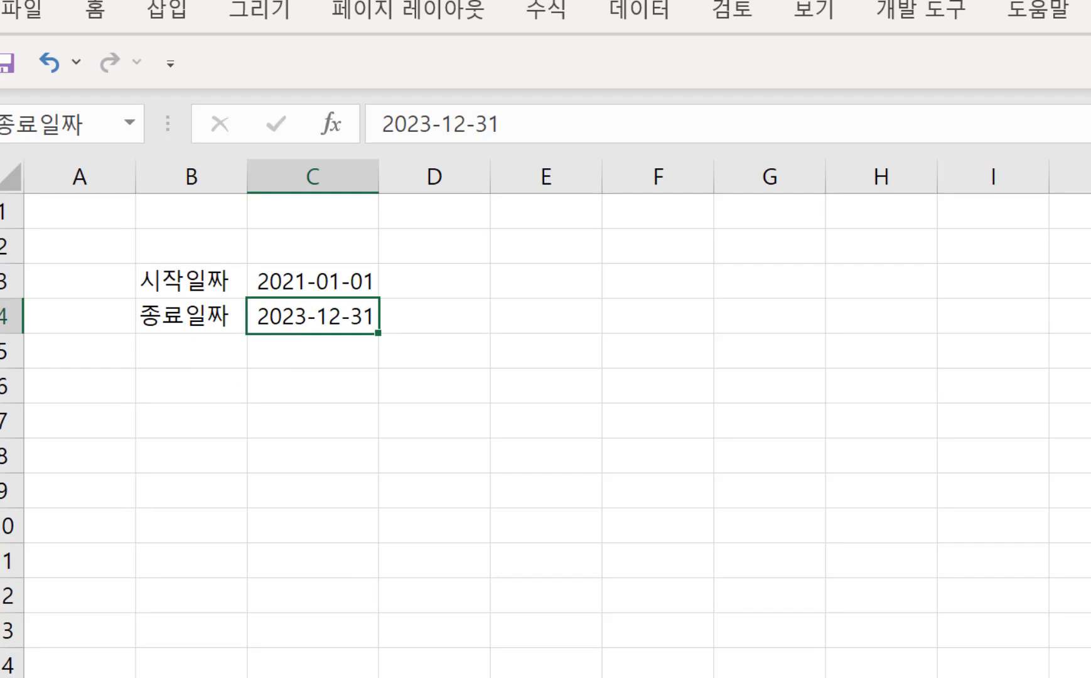
key("ctrl+Page_Up")
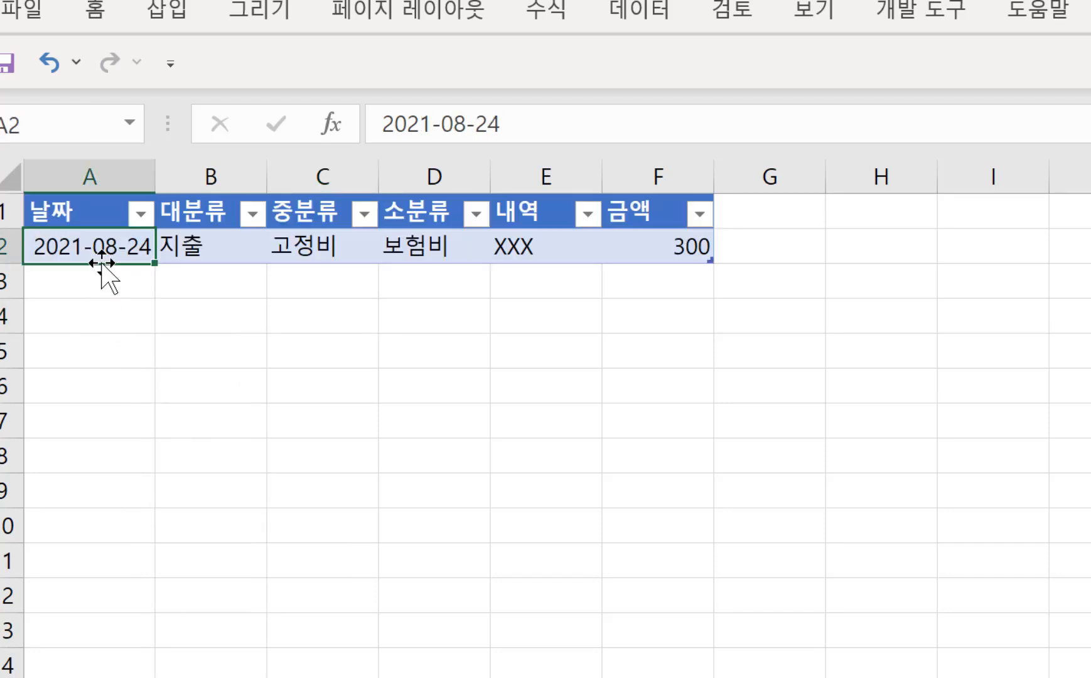
- Edit the data validation of cell A2 so its start date is =시작일짜
left_click(656, 25)
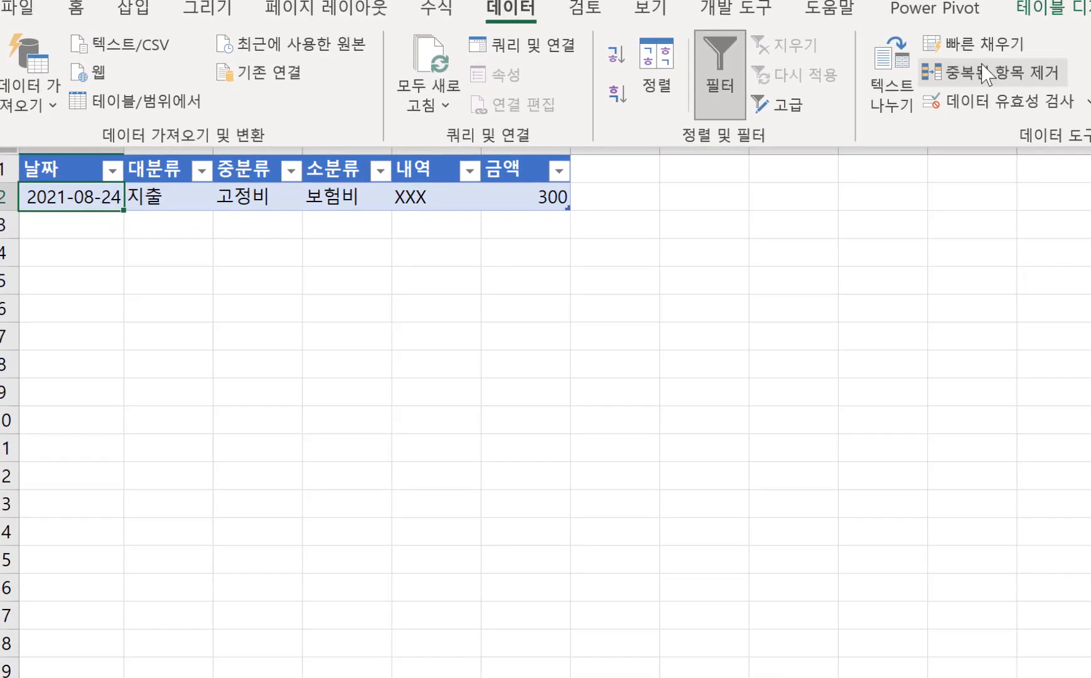
left_click(1005, 104)
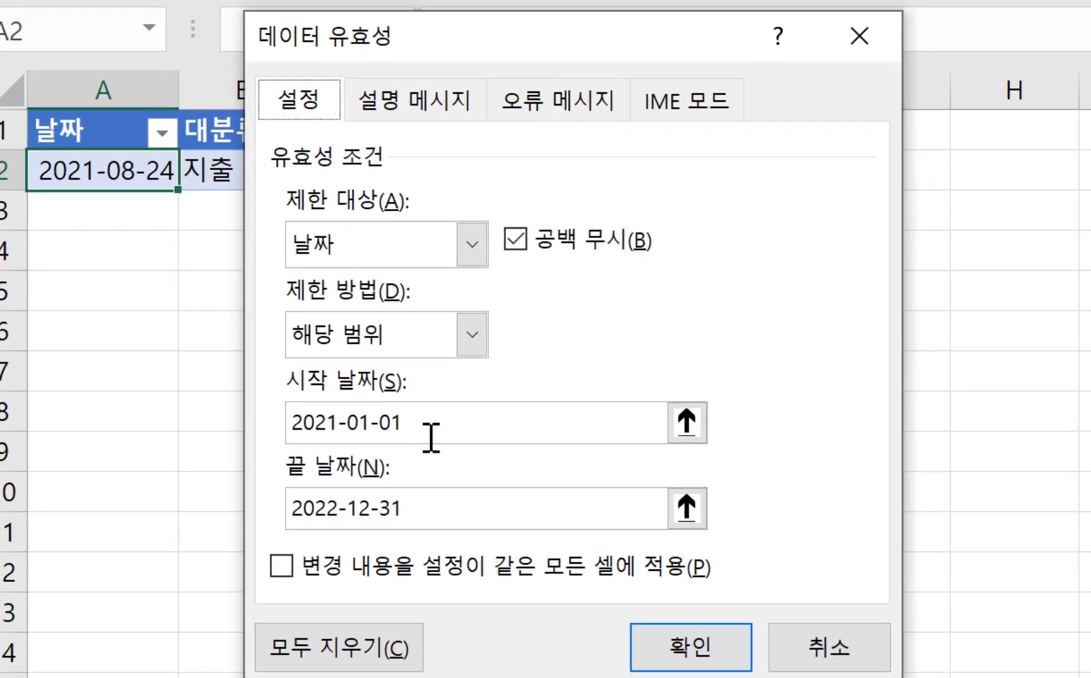
left_click(431, 438)
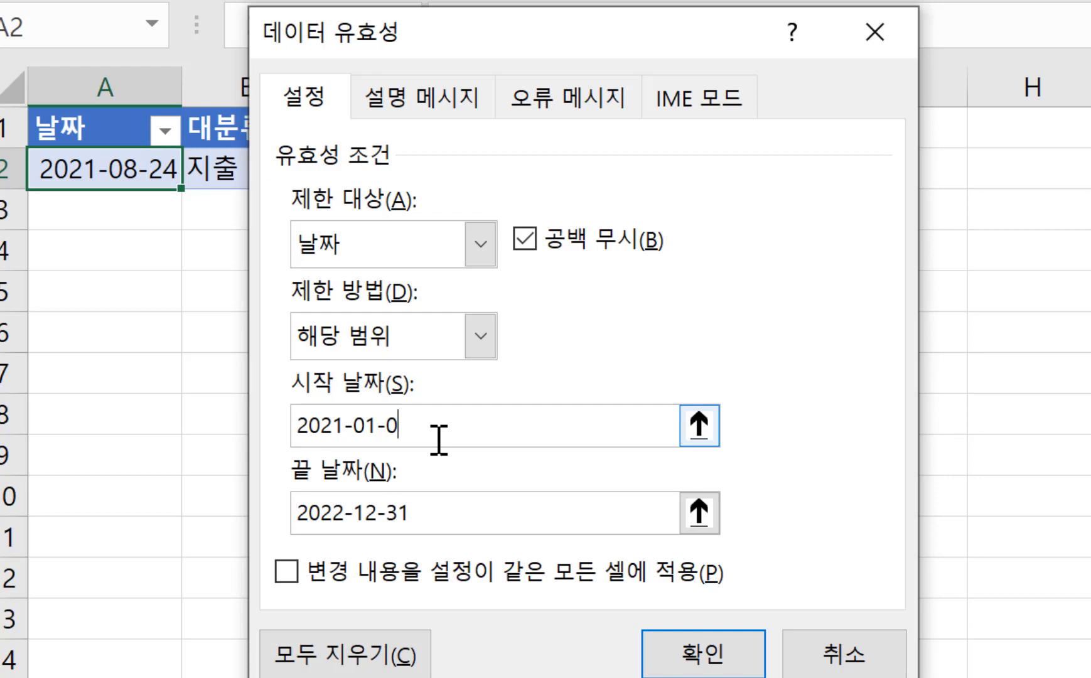
key("BackSpace")
key("BackSpace")
key("BackSpace")
key("BackSpace")
key("BackSpace")
key("BackSpace")
key("BackSpace")
key("BackSpace")
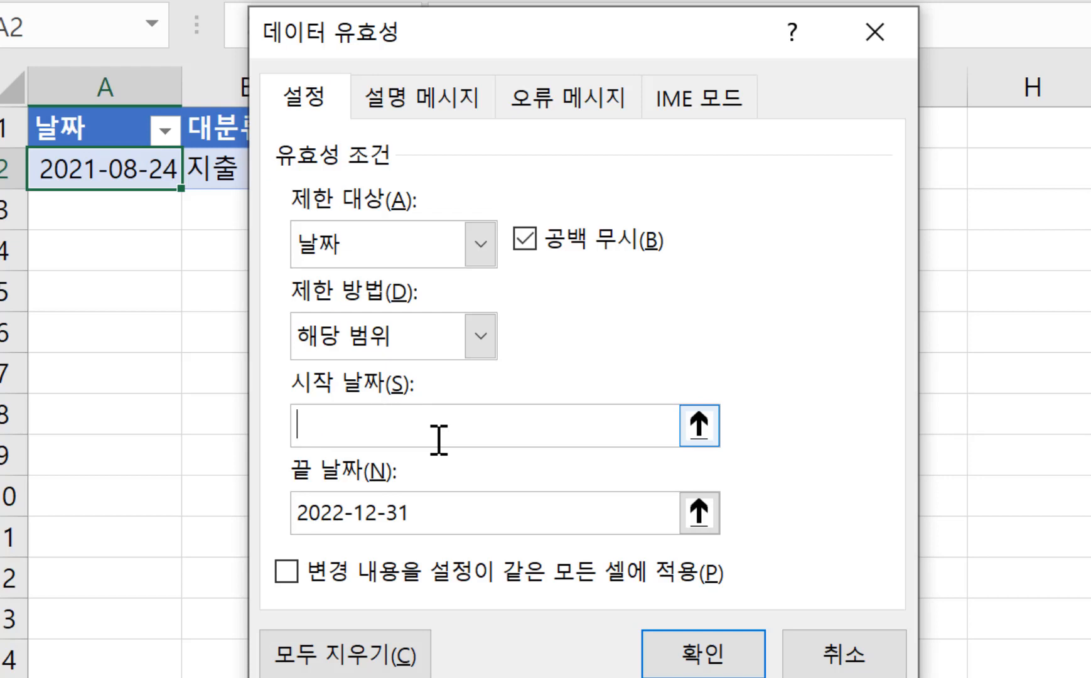
type("=ㅅ")
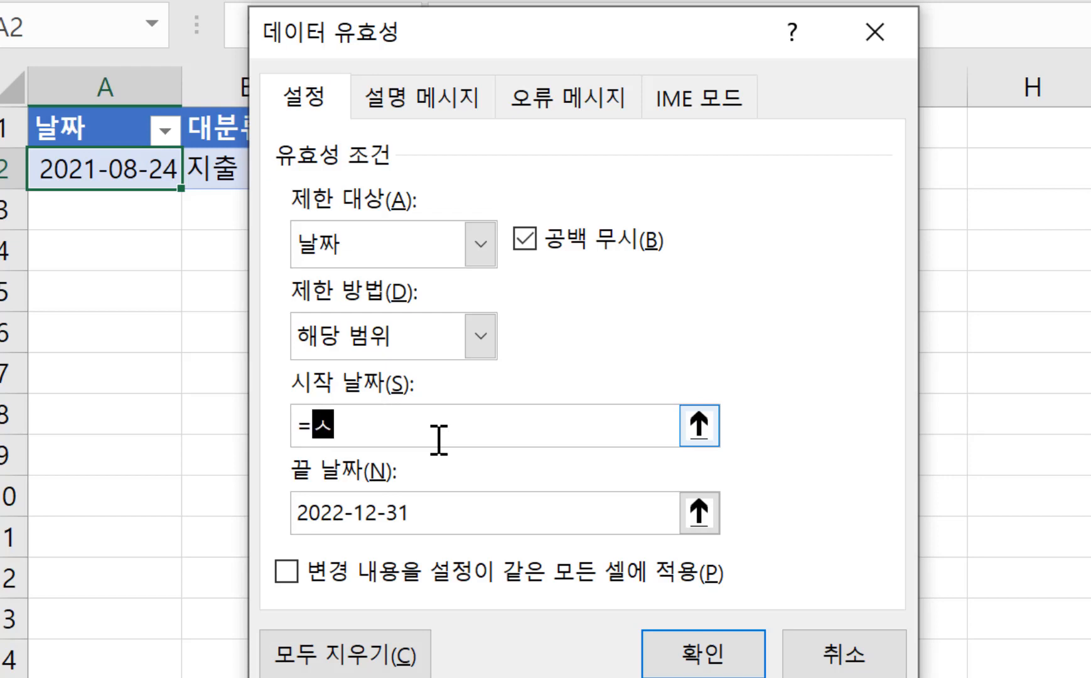
type("작이")
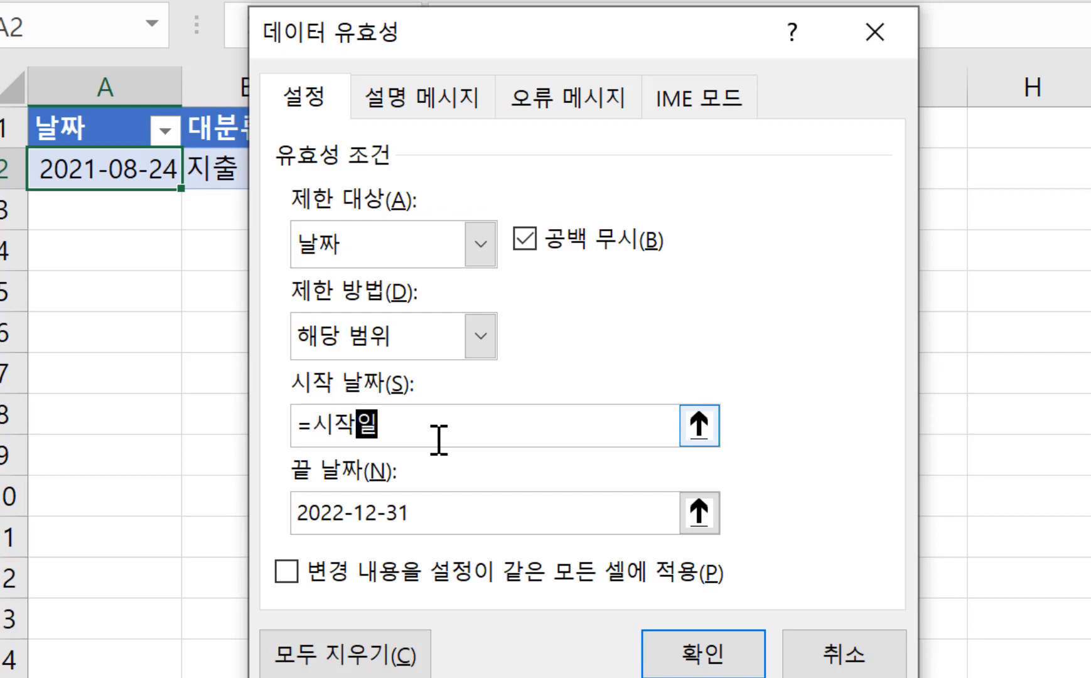
type("짜")
- Set the end date of A2's validation rule to =종료일짜 and apply the rule
left_click(431, 512)
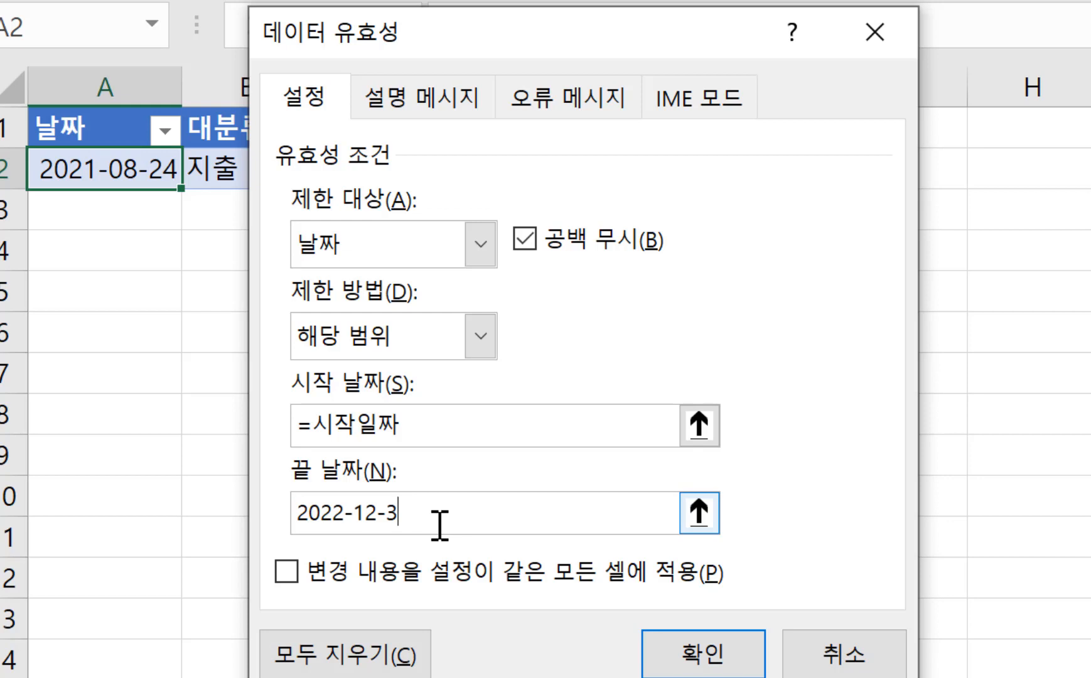
key("BackSpace")
key("BackSpace")
key("BackSpace")
key("BackSpace")
key("BackSpace")
key("BackSpace")
key("BackSpace")
key("BackSpace")
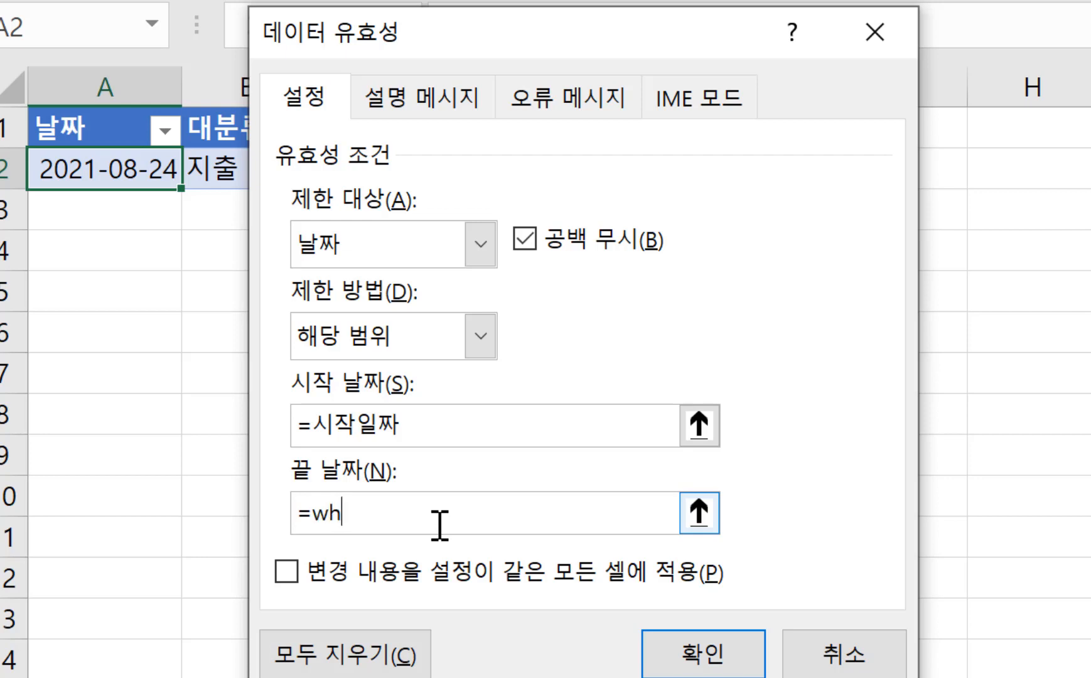
key("BackSpace")
key("BackSpace")
type("종료")
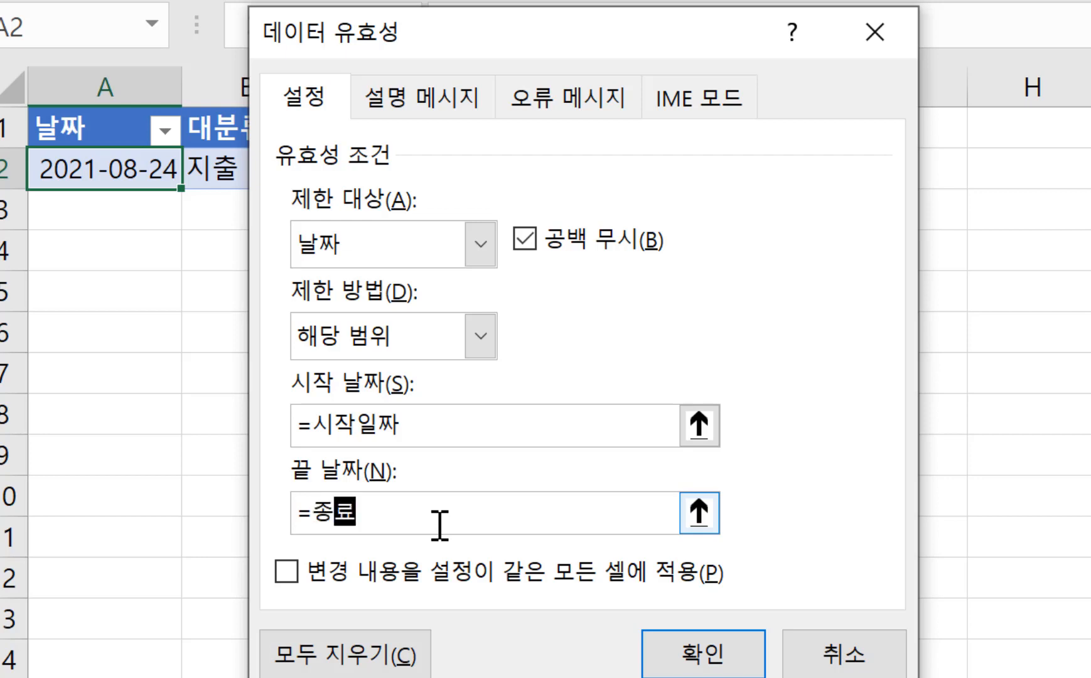
type("일ㅉㅏ")
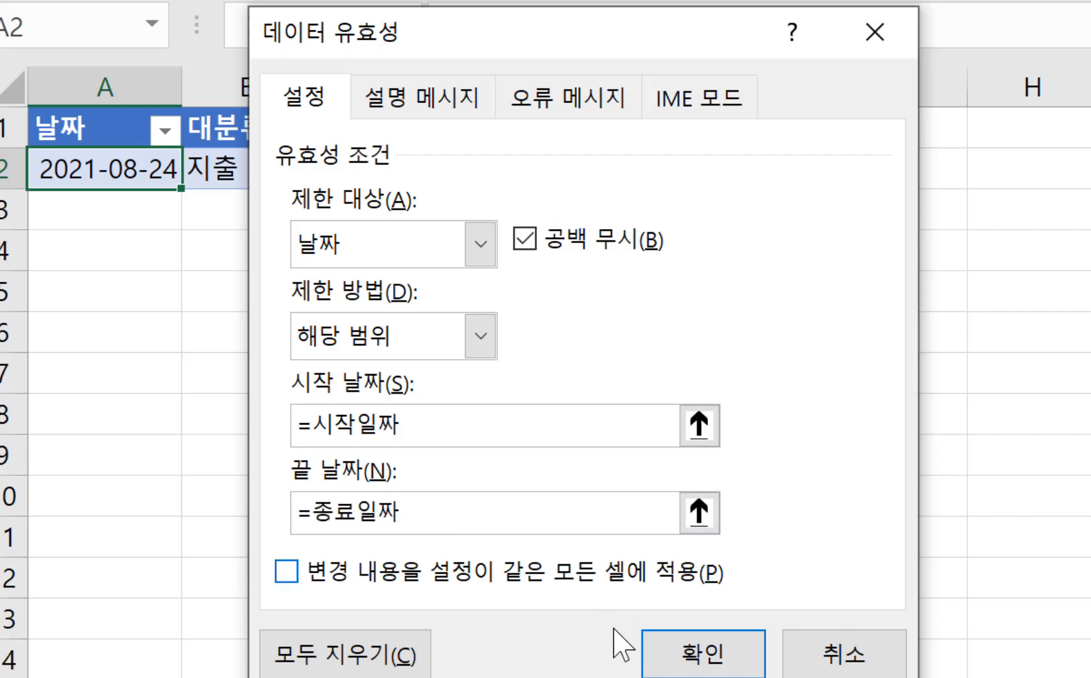
left_click(687, 656)
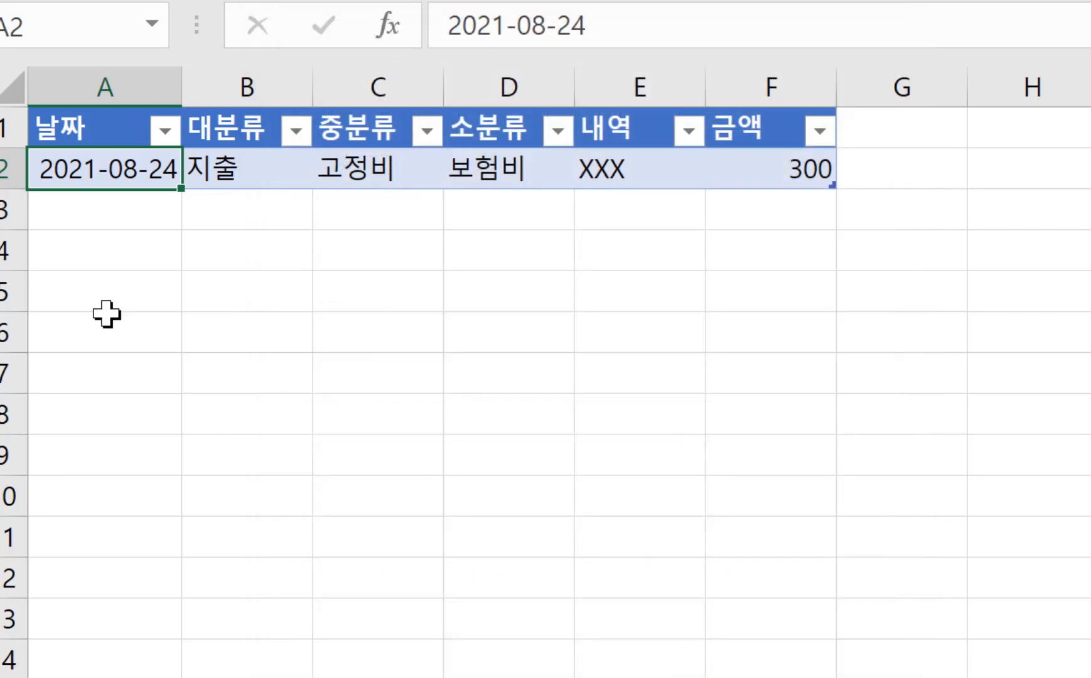
- Enter the date 2023/1/1 in cell A2 to test the validation rule
type("20")
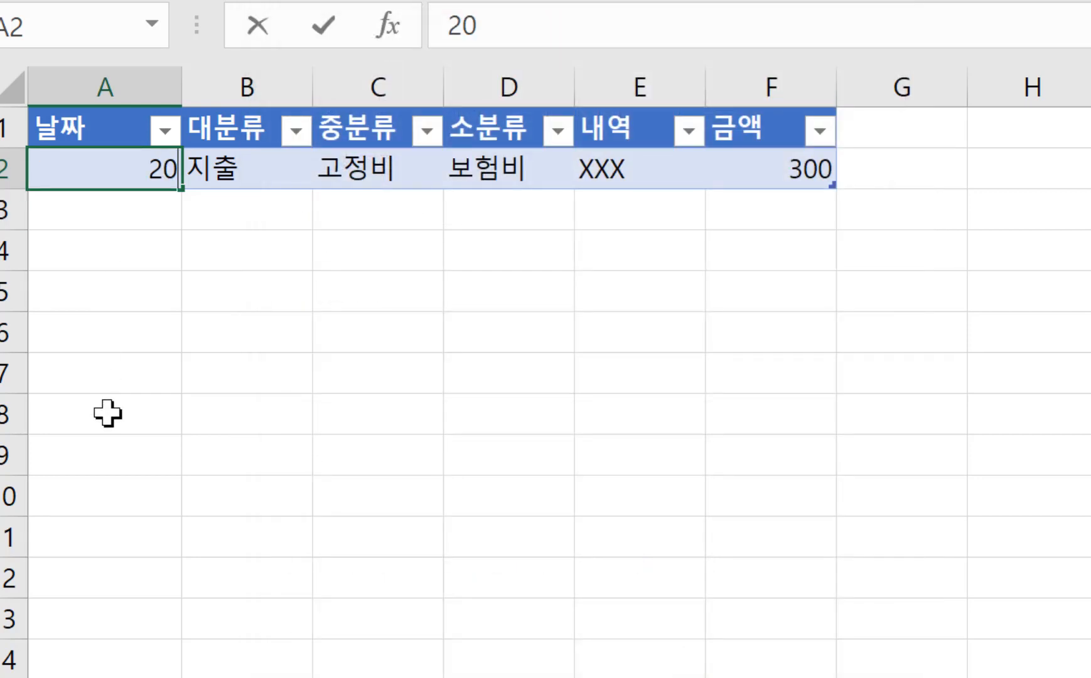
type("23/1/1")
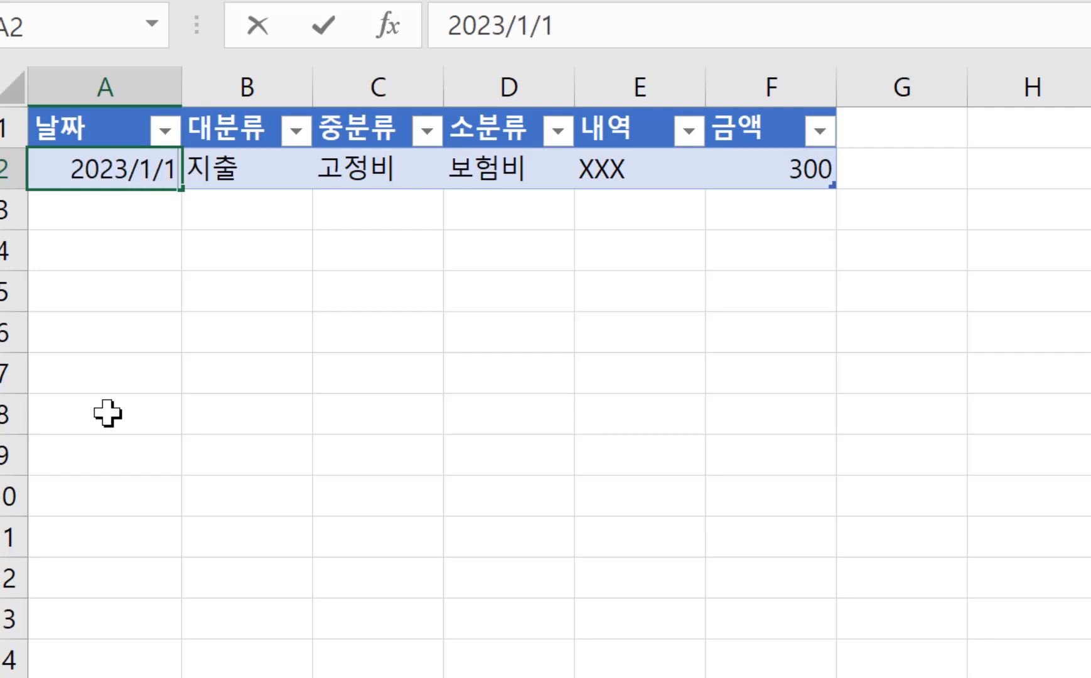
key("Return")
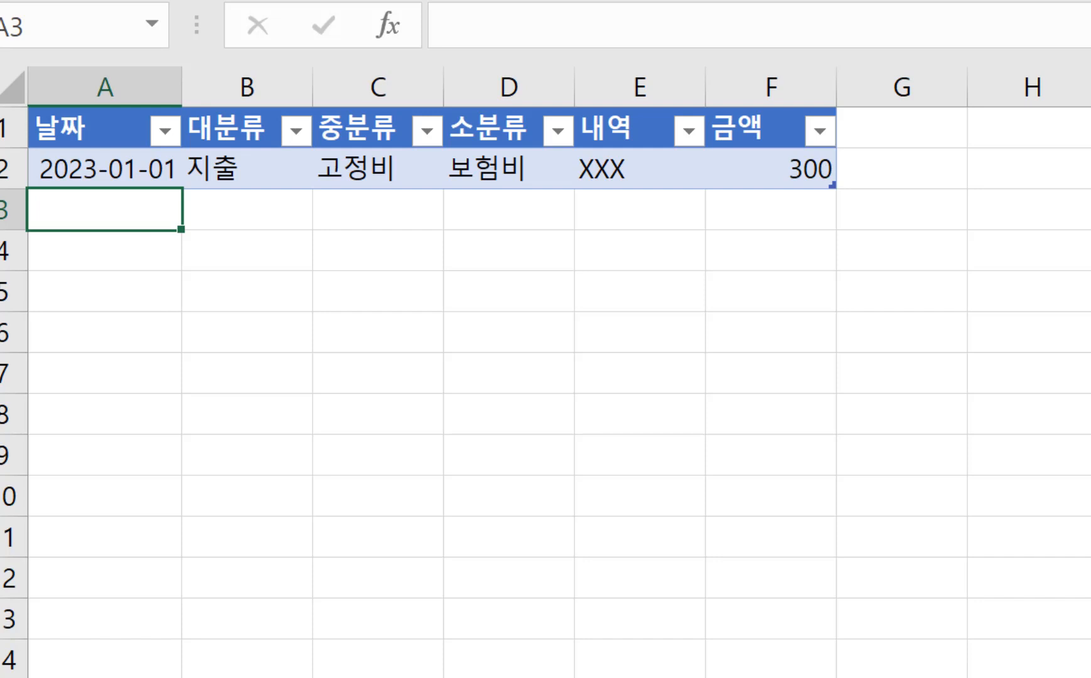
- Set the 종료일짜 date in cell C4 of the date-limits sheet to 2022-12-31
key("ctrl+Page_Up")
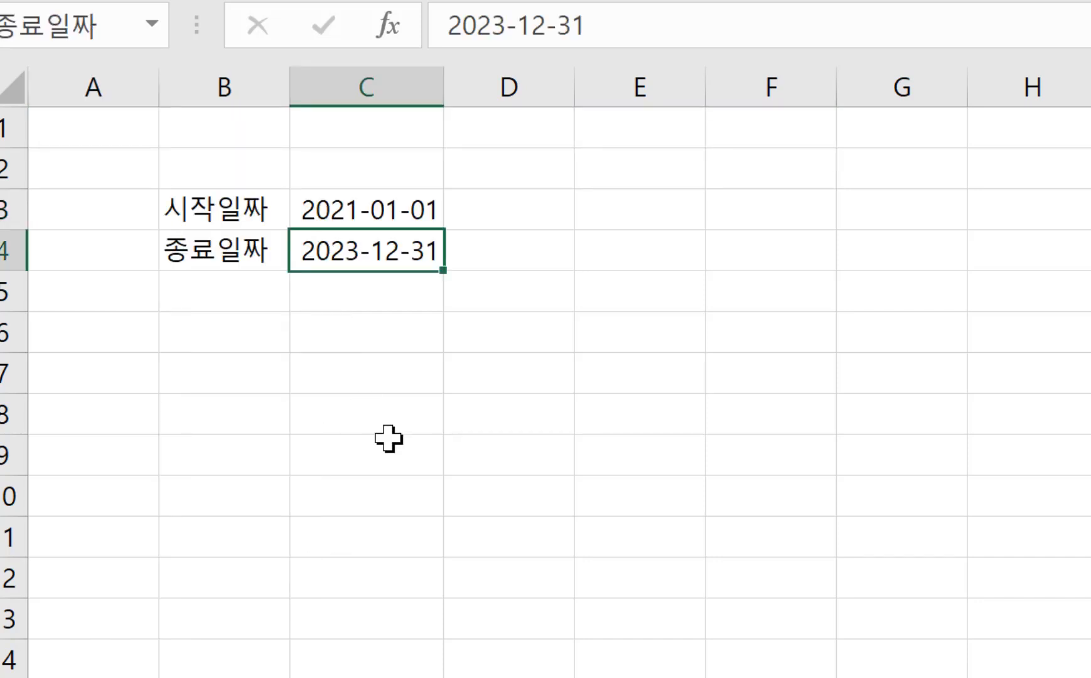
key("F2")
key("BackSpace")
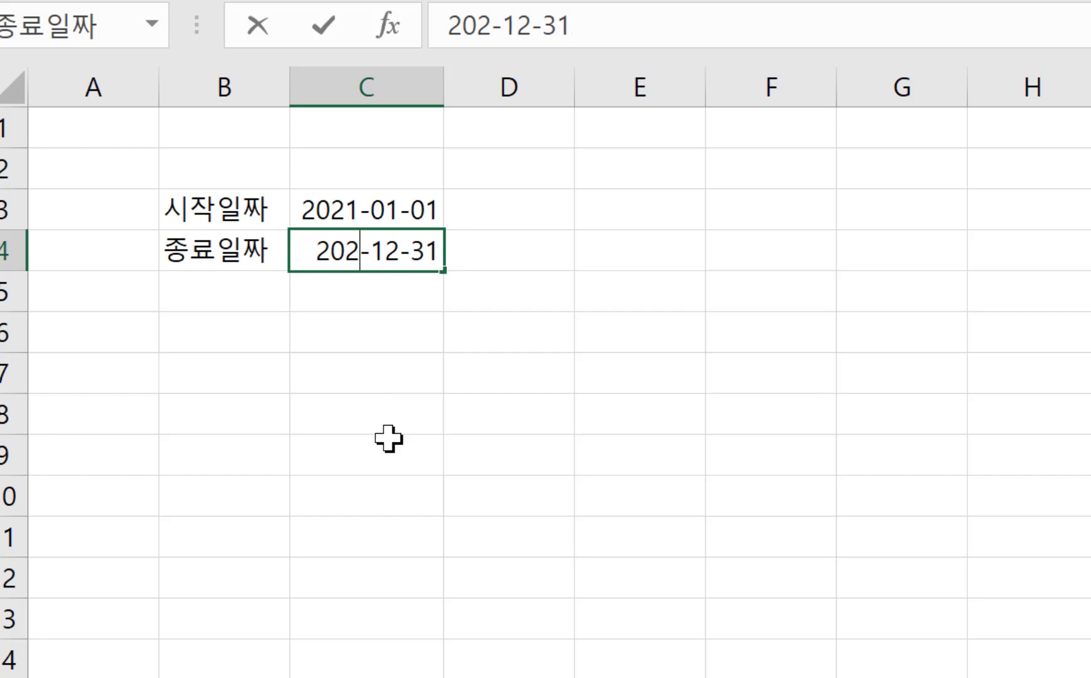
type("2")
key("Return")
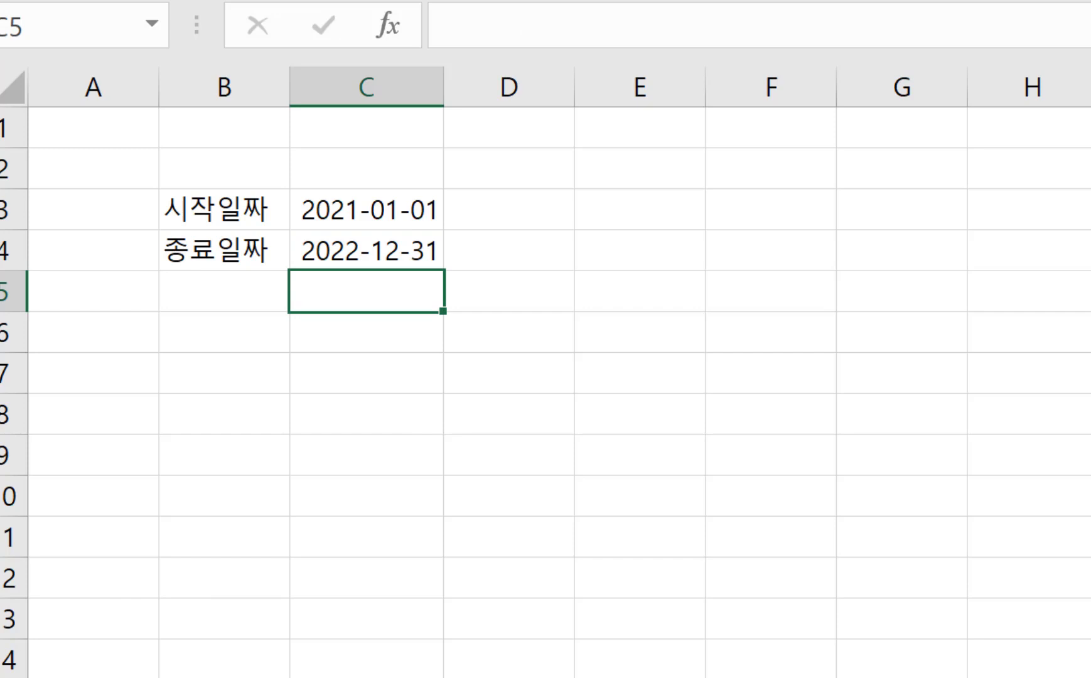
- Try to re-enter the date 2023-01-01 in cell A2 of the ledger sheet
key("ctrl+Page_Up")
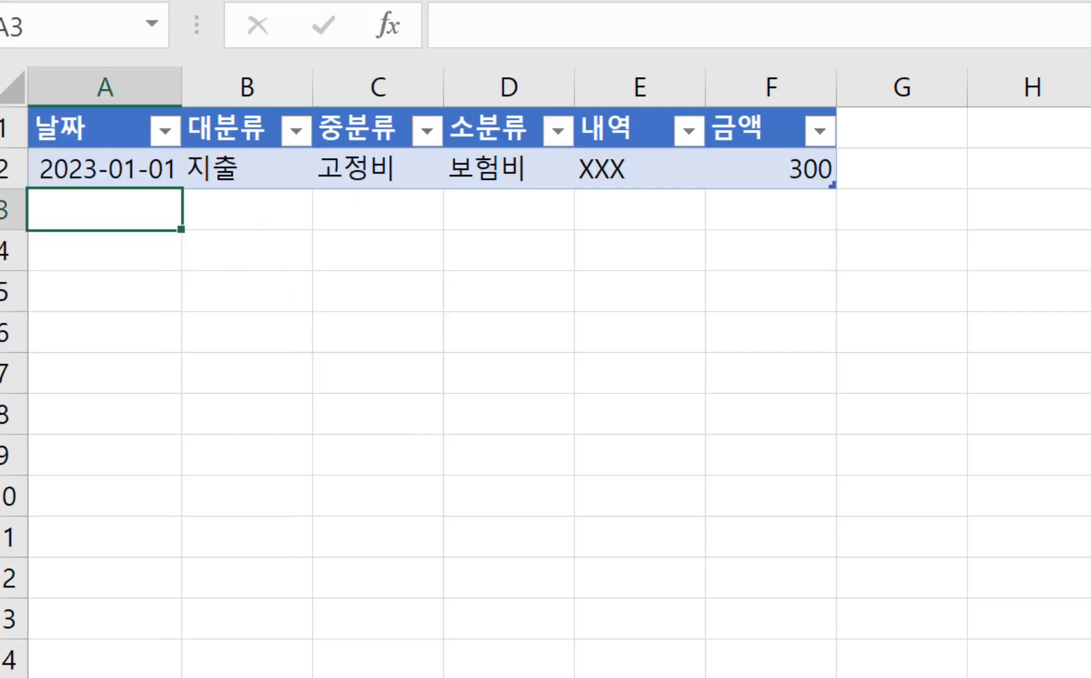
left_click(117, 165)
key("F2")
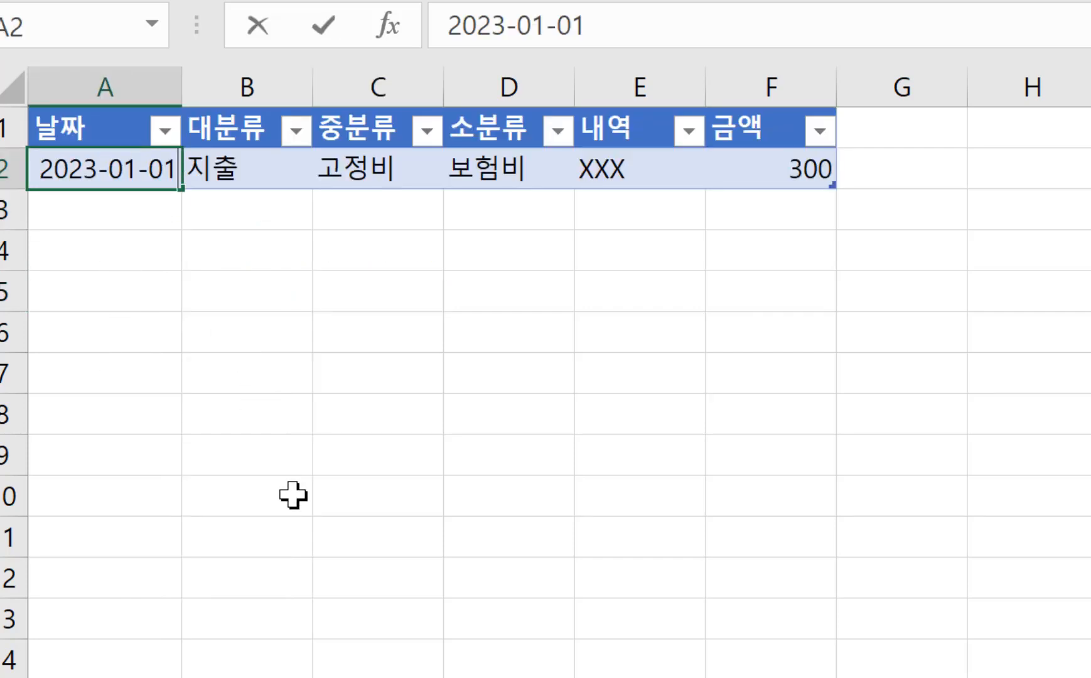
key("Return")
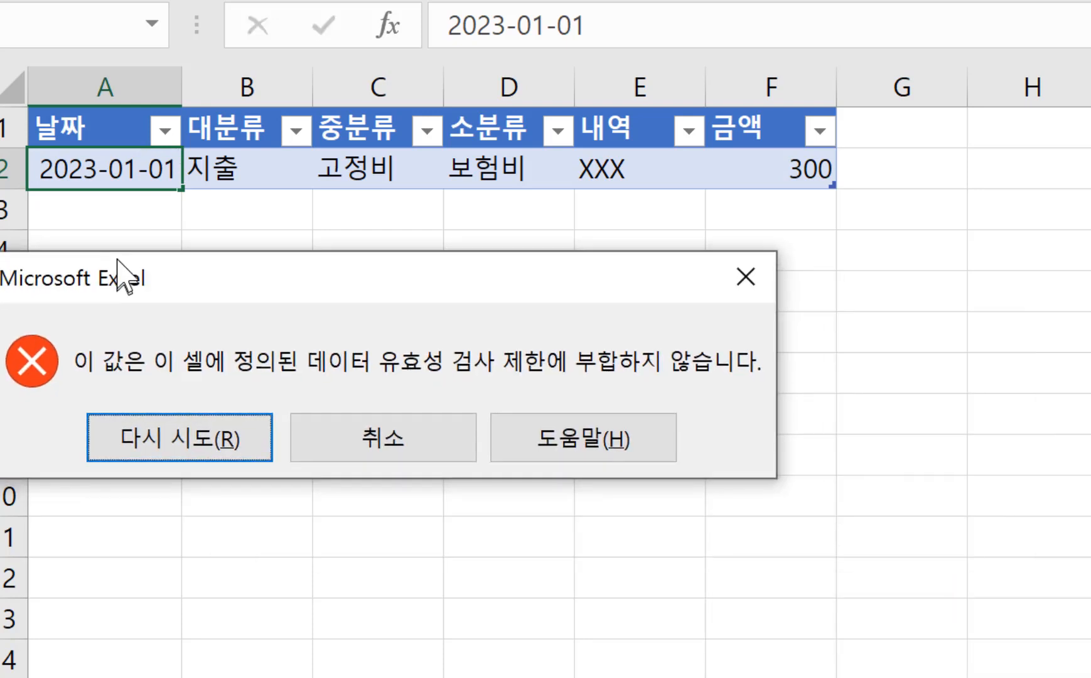
left_click(334, 451)
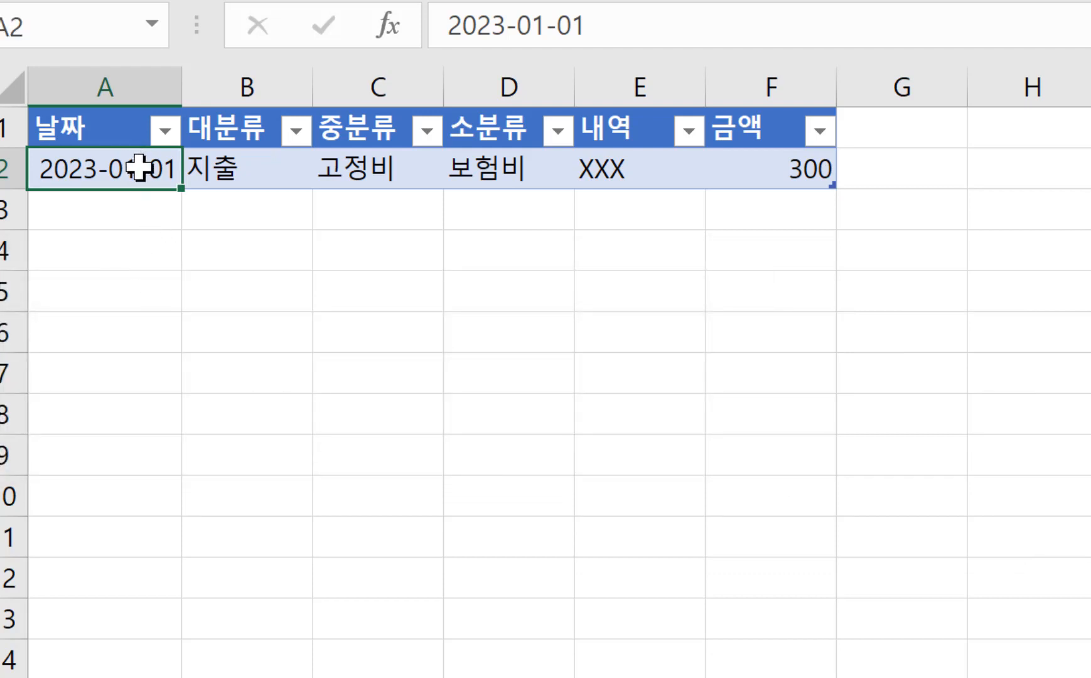
- Set the date in cell A2 to 2021-01-01
double_click(156, 170)
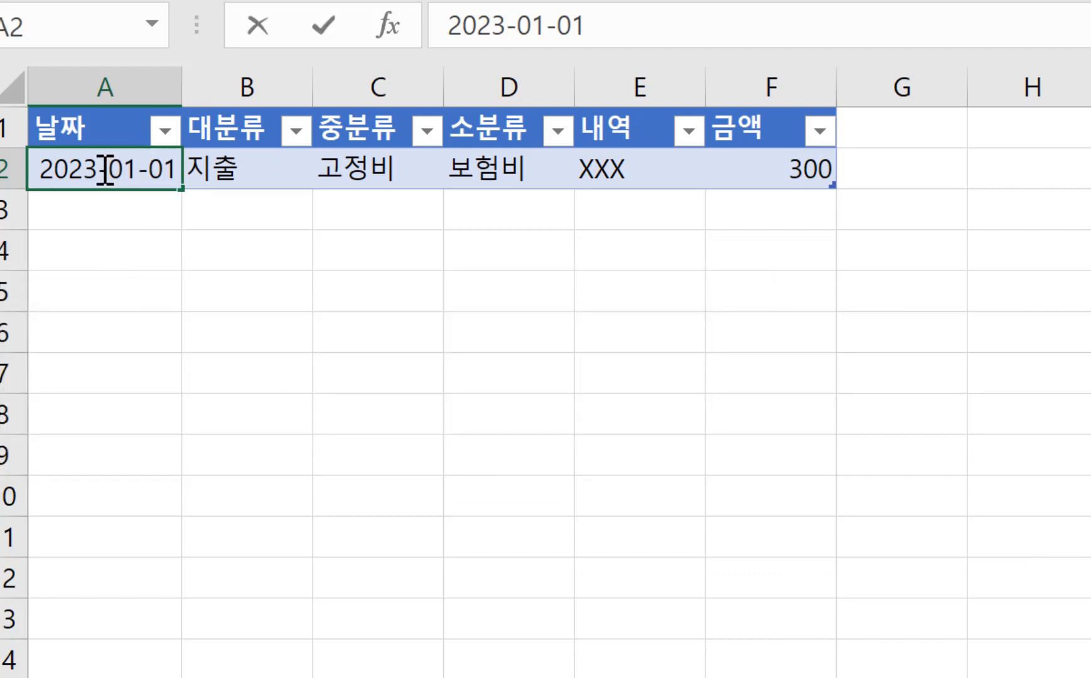
left_click(105, 169)
key("BackSpace")
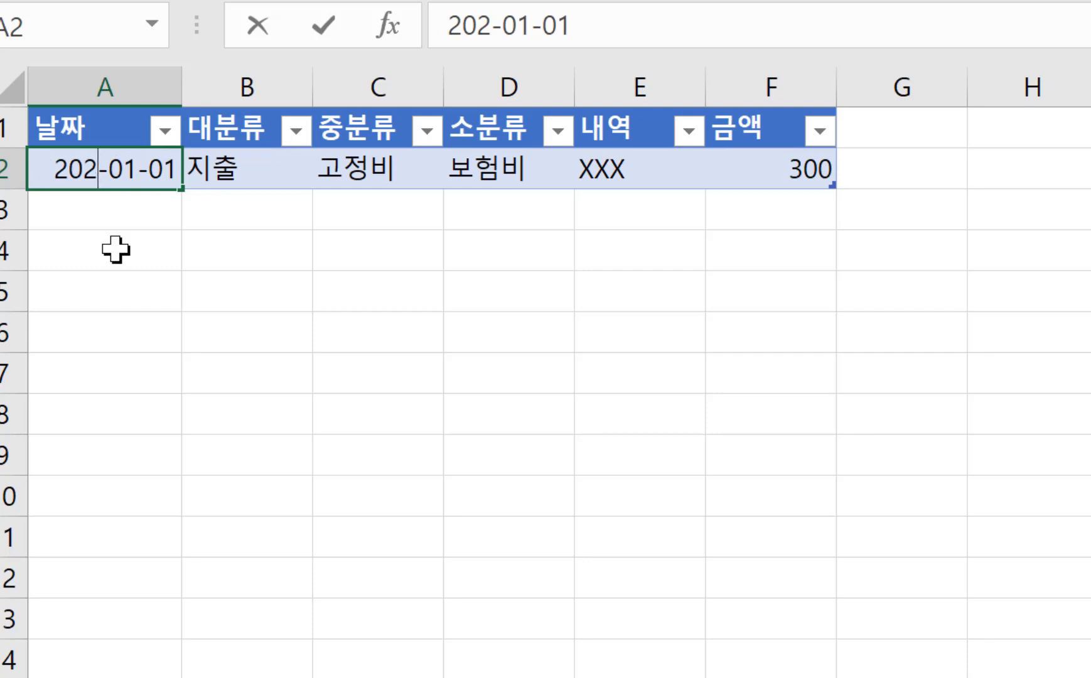
type("1")
key("Return")
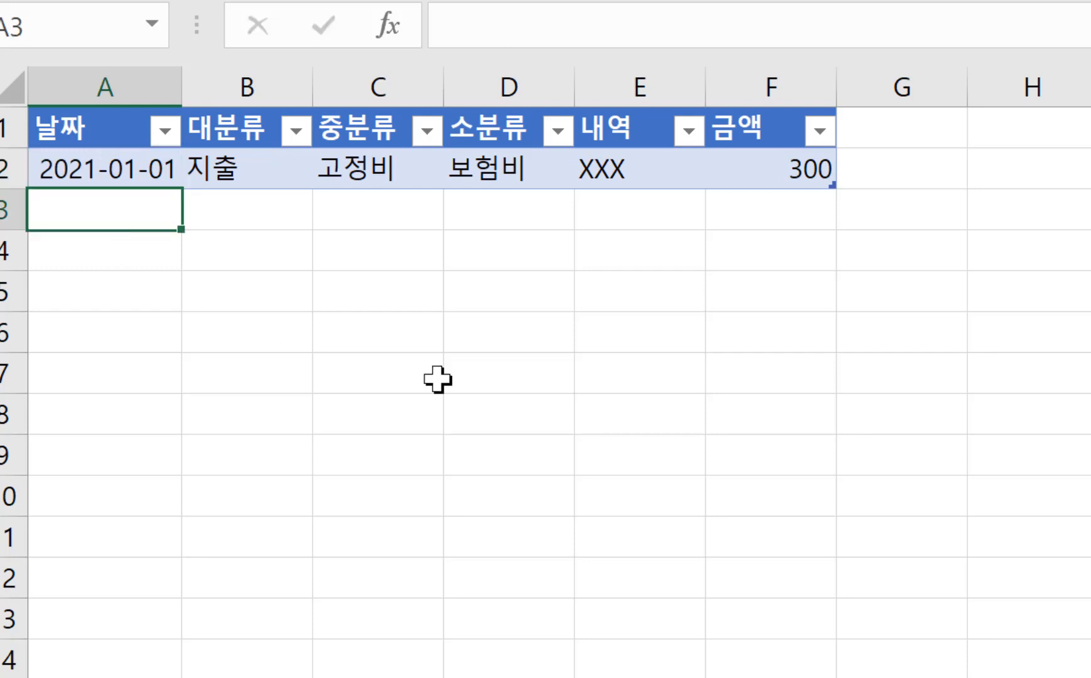
left_click(519, 398)
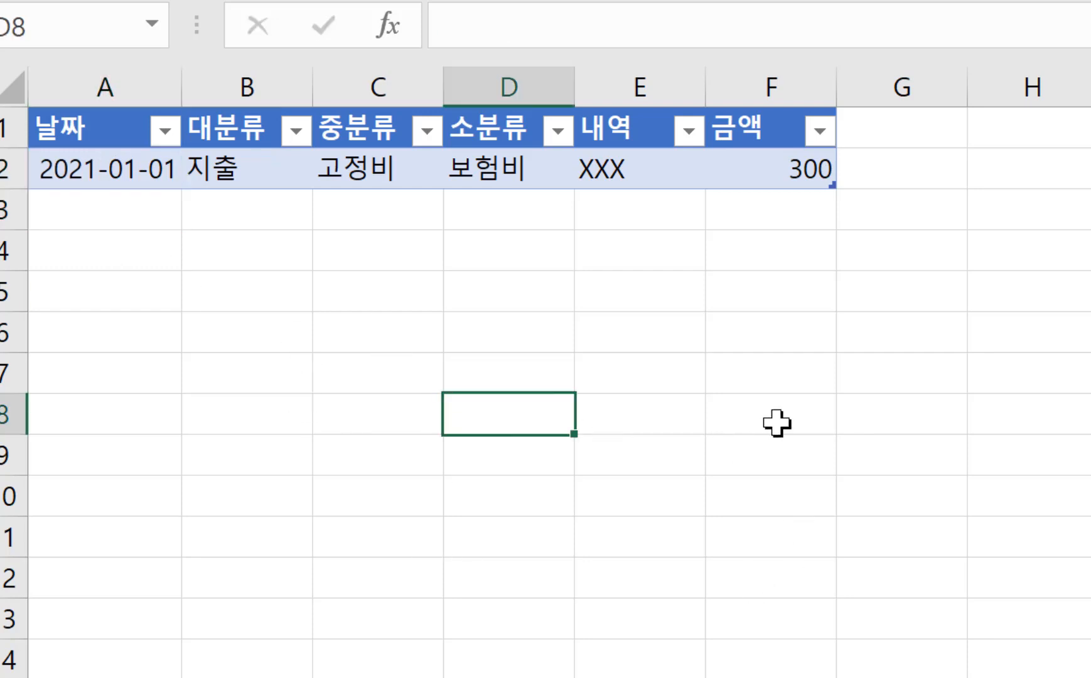
left_click(93, 214)
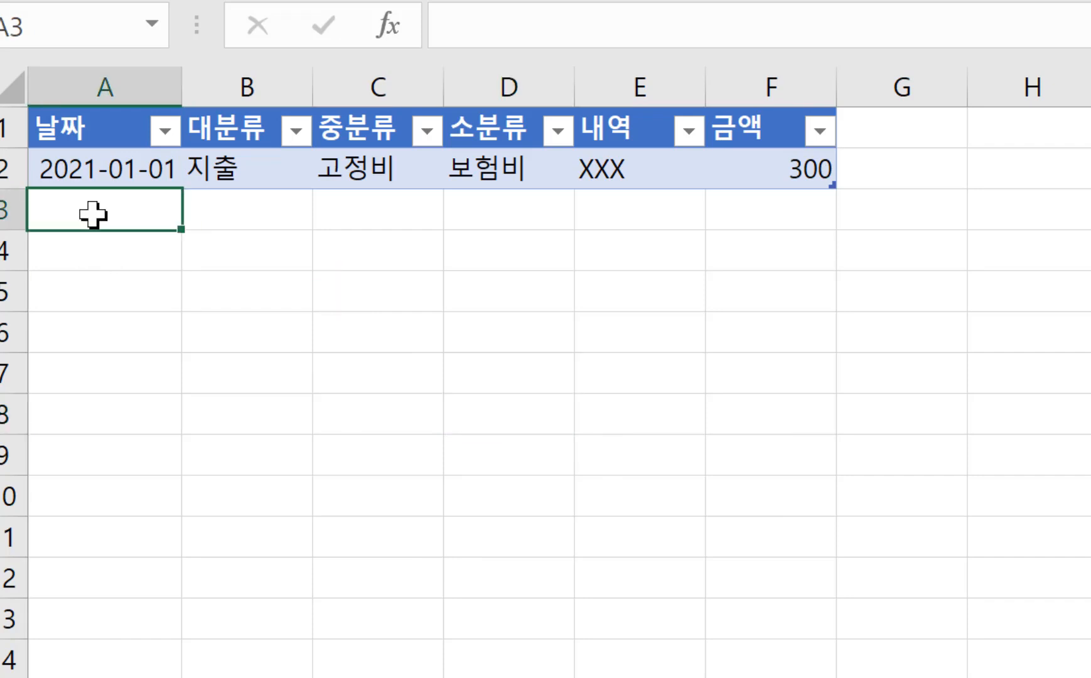
type("20")
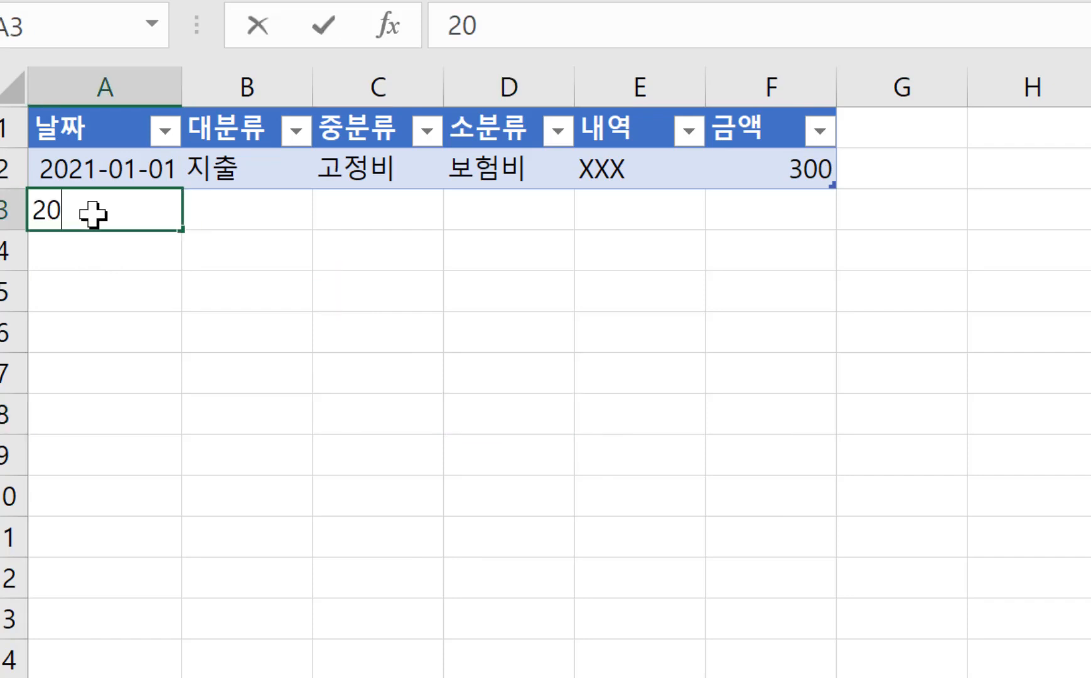
key("BackSpace")
key("BackSpace")
key("Return")
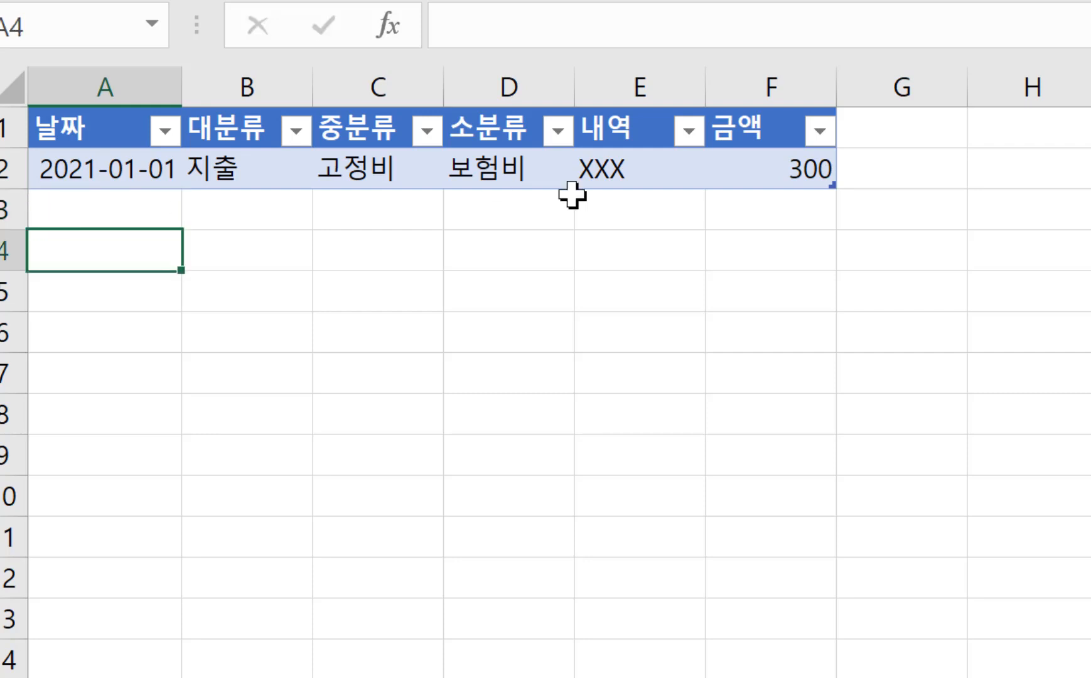
left_click(671, 207)
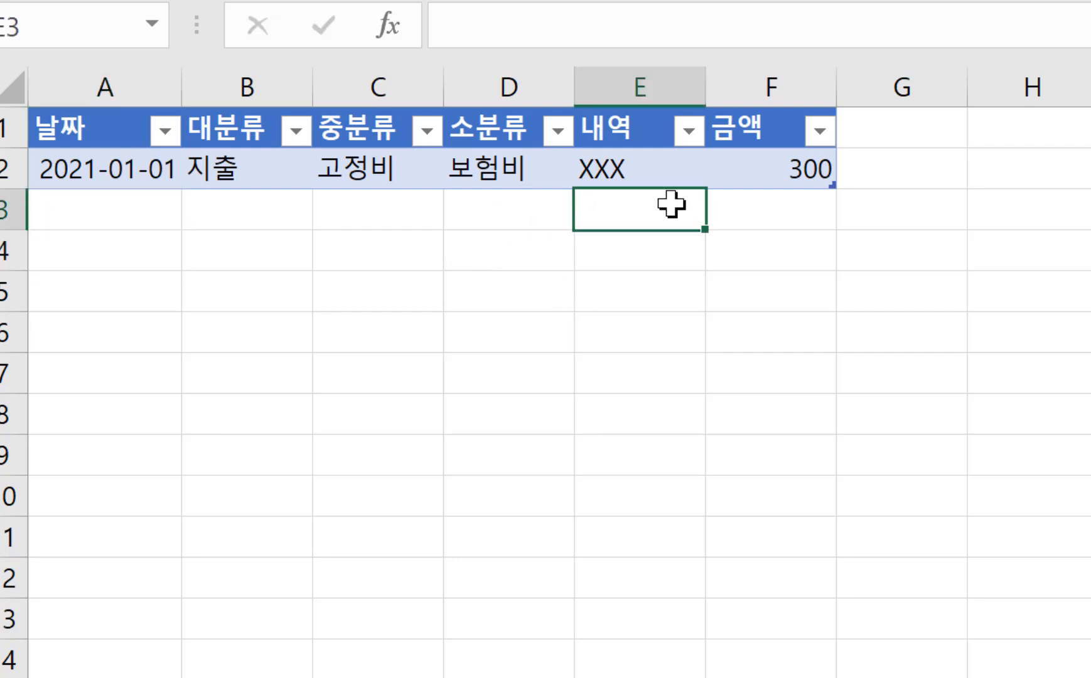
- Enter a person's name in place of the number in the 금액 cell F2 and select the whole of row 2
left_click(773, 166)
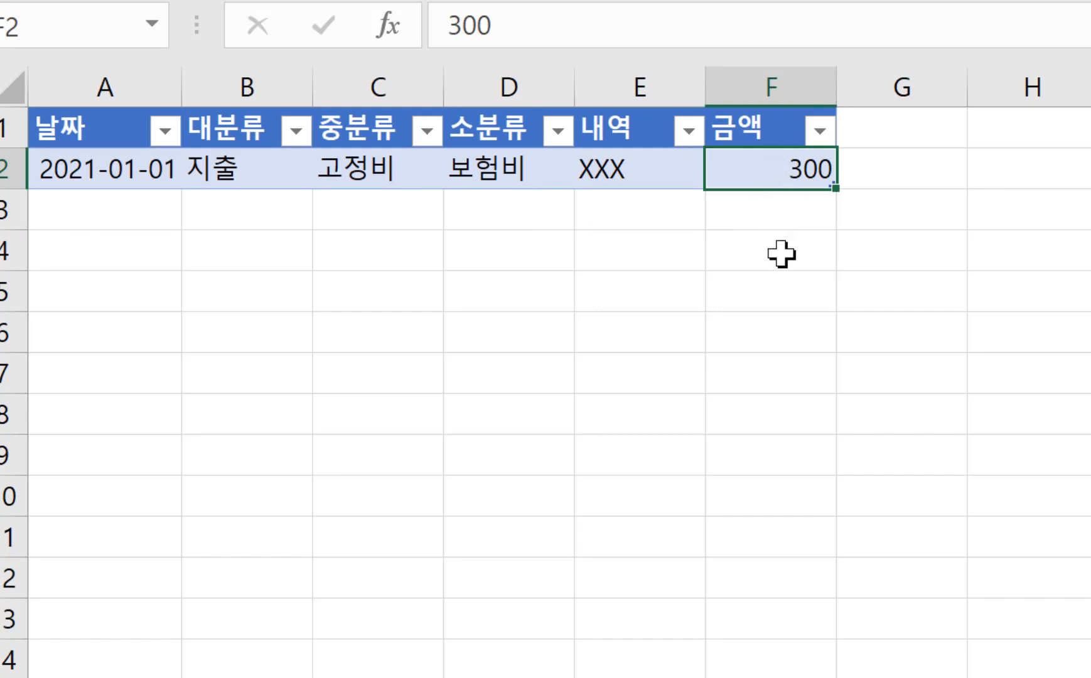
left_click(784, 342, "shift")
left_click(769, 183)
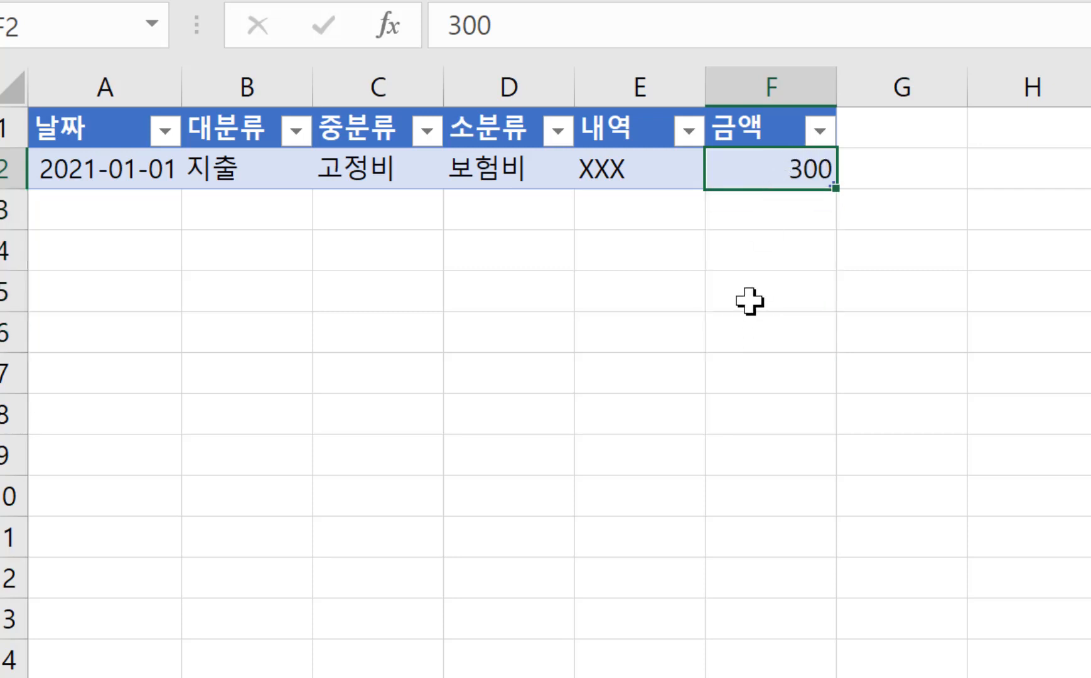
type("홍")
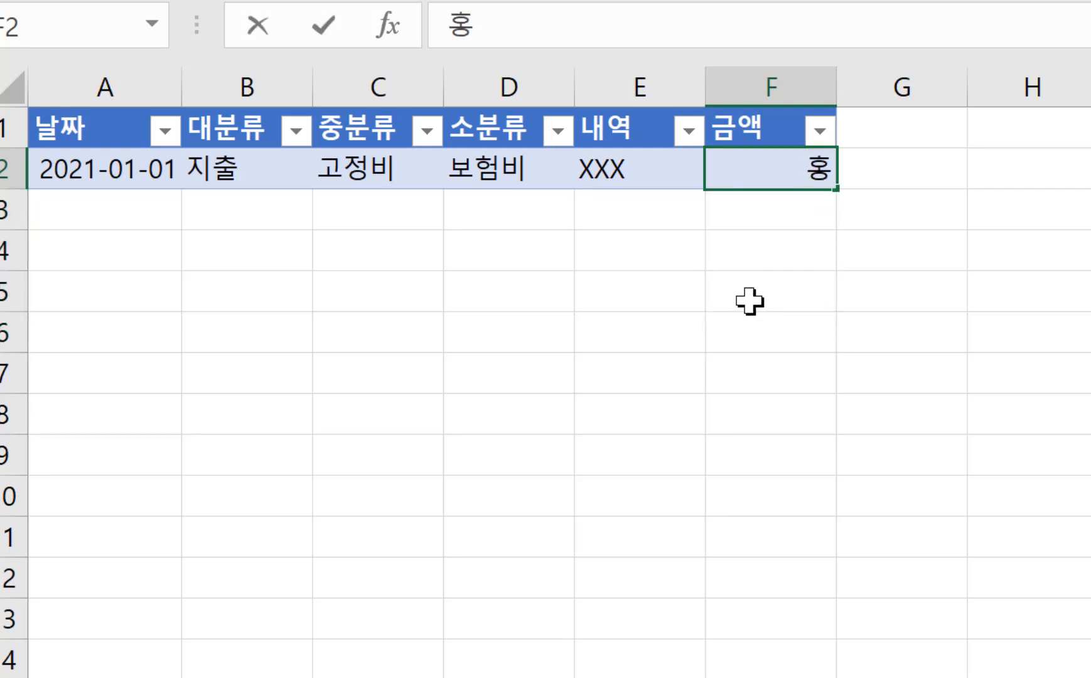
type("길동")
key("Return")
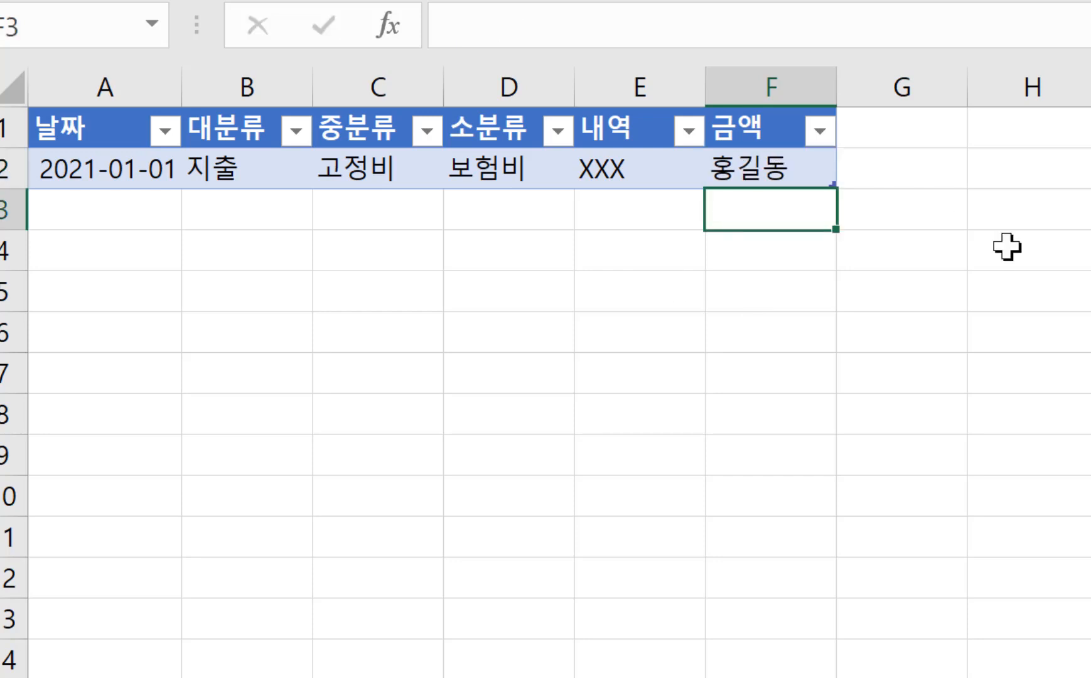
left_click(770, 165)
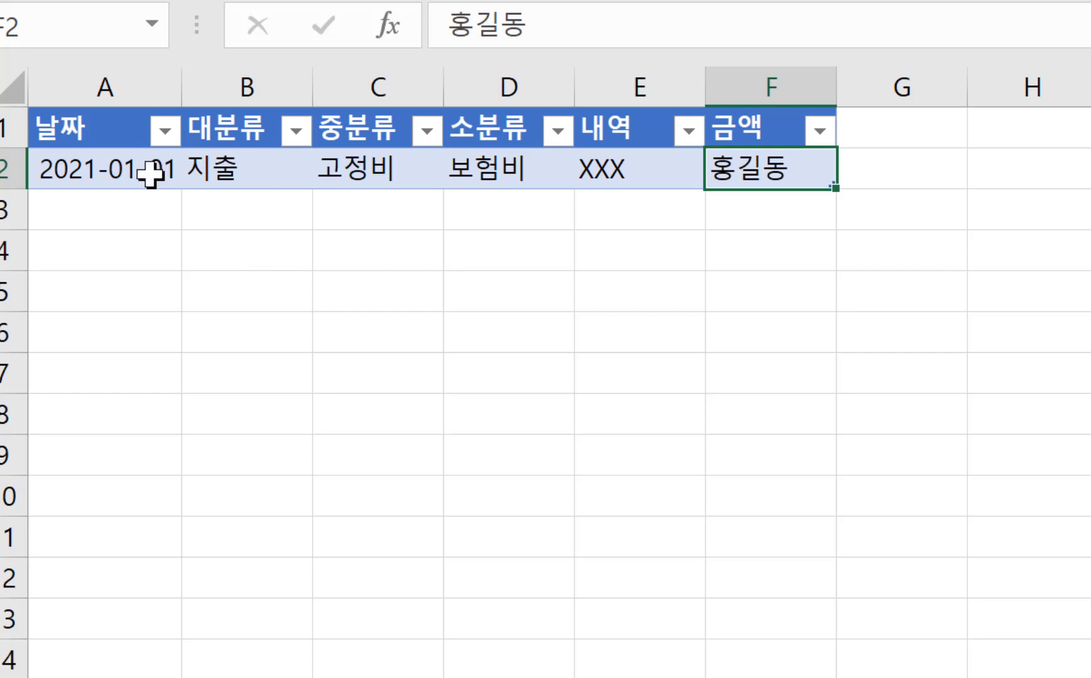
left_click(8, 169)
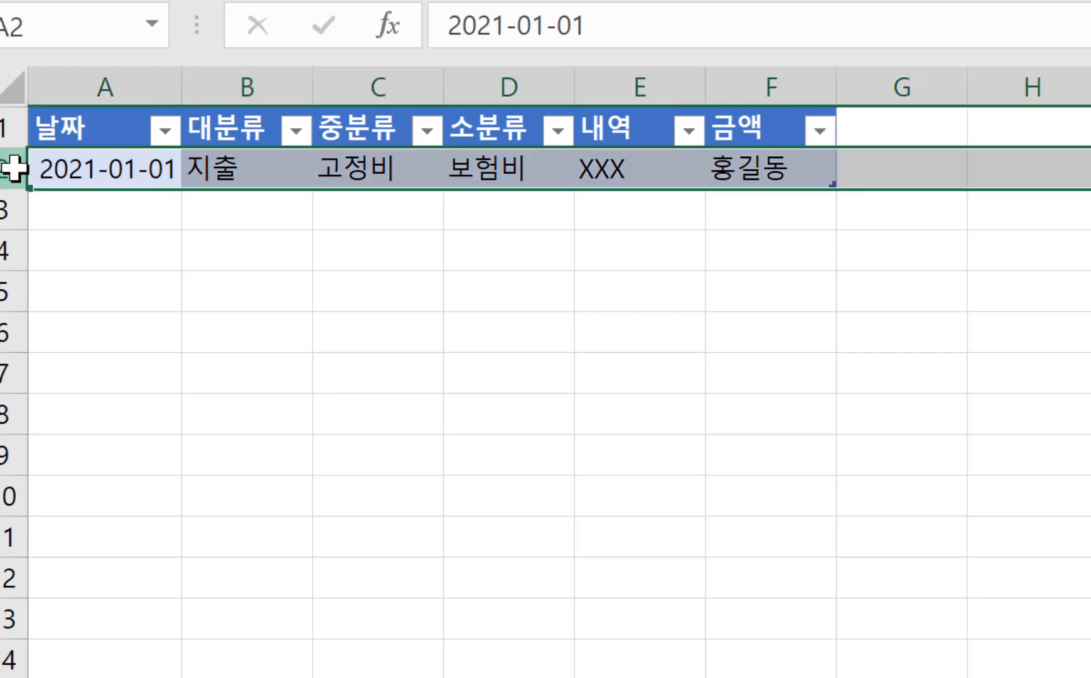
- Set the 금액 value in cell F2 of the ledger to 300
left_click(751, 173)
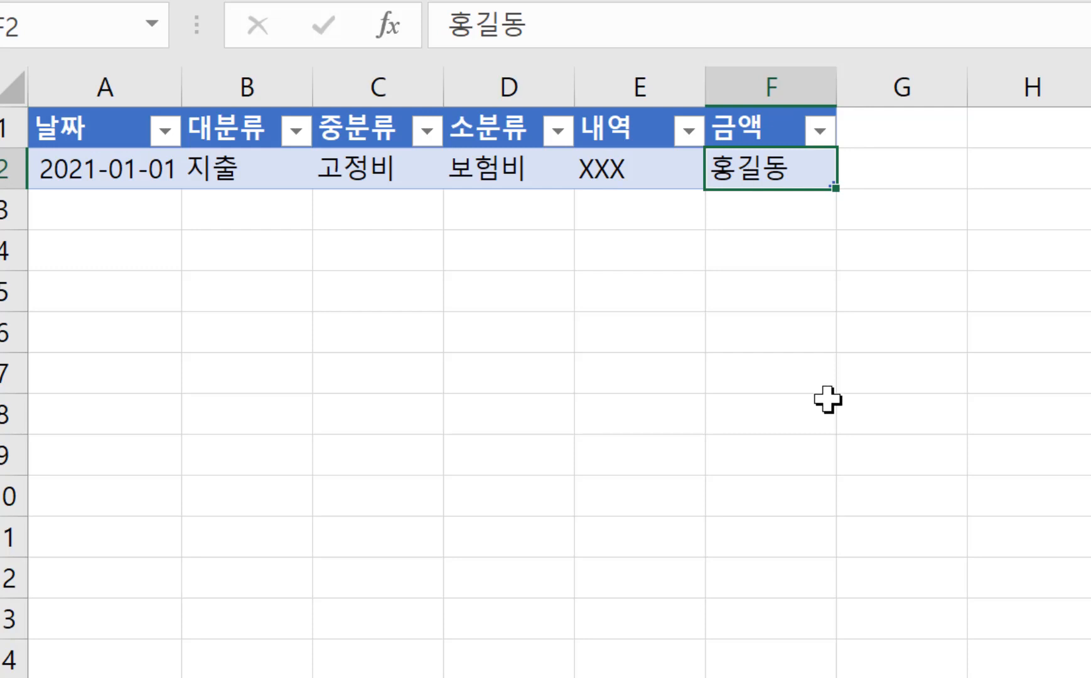
type("300")
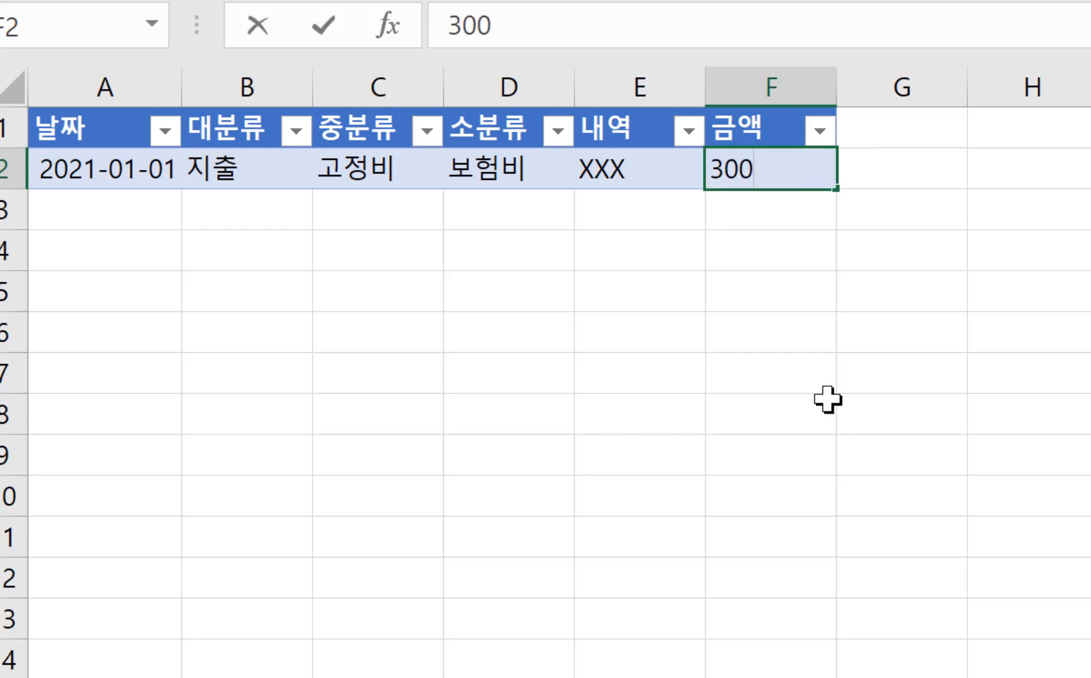
key("Return")
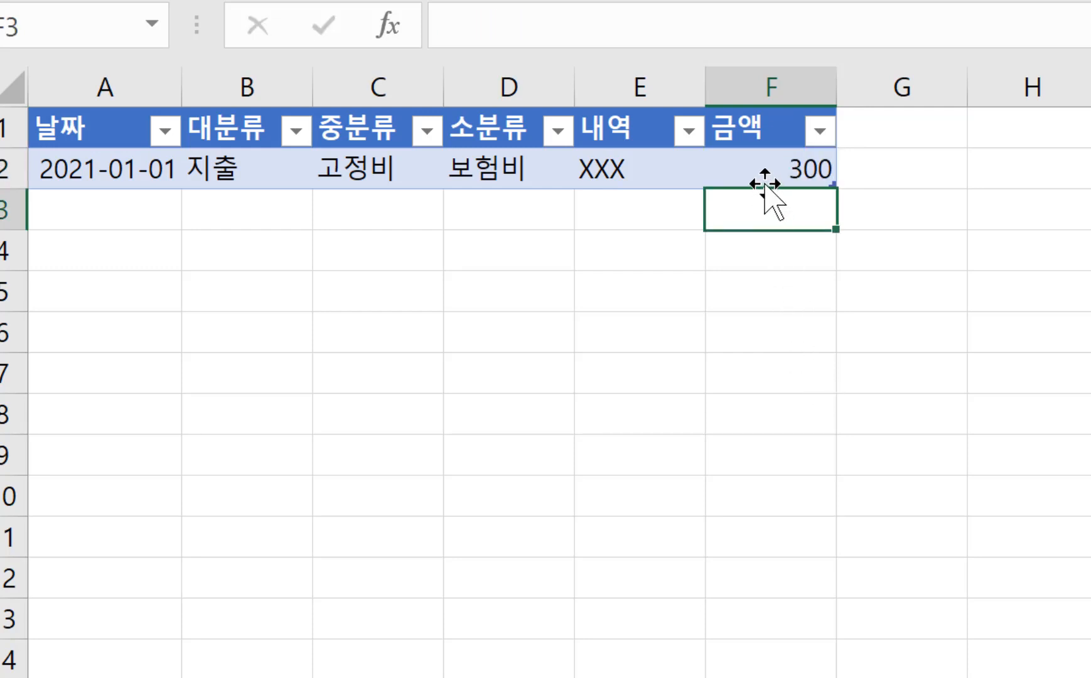
left_click(757, 167)
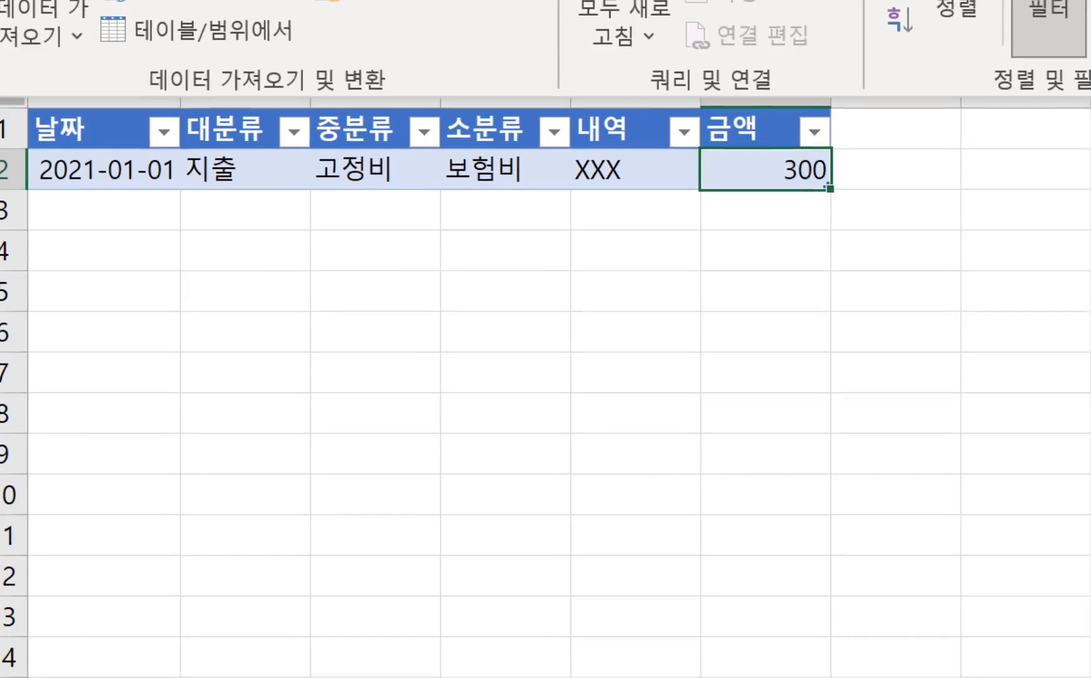
left_click(965, 125)
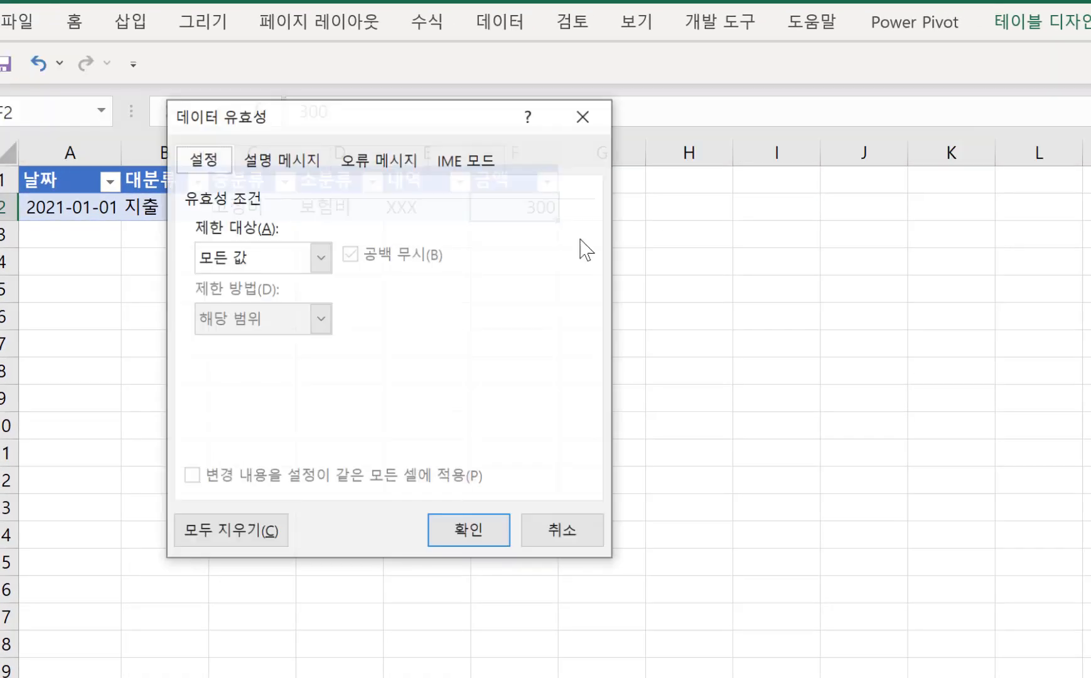
left_click(332, 262)
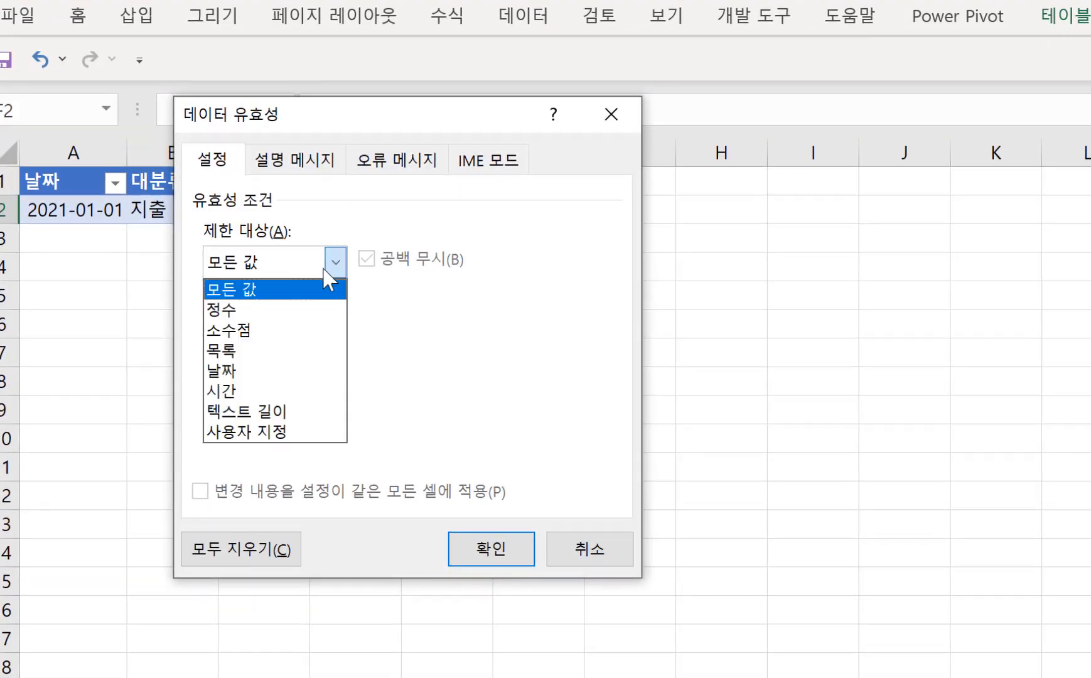
left_click(233, 314)
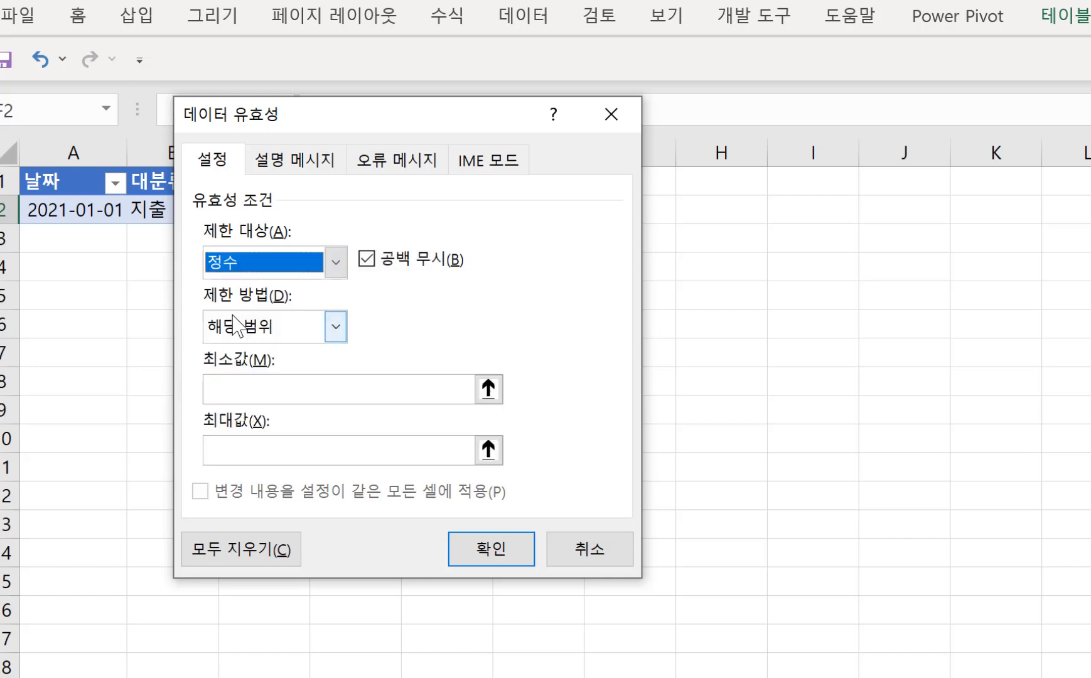
left_click(282, 381)
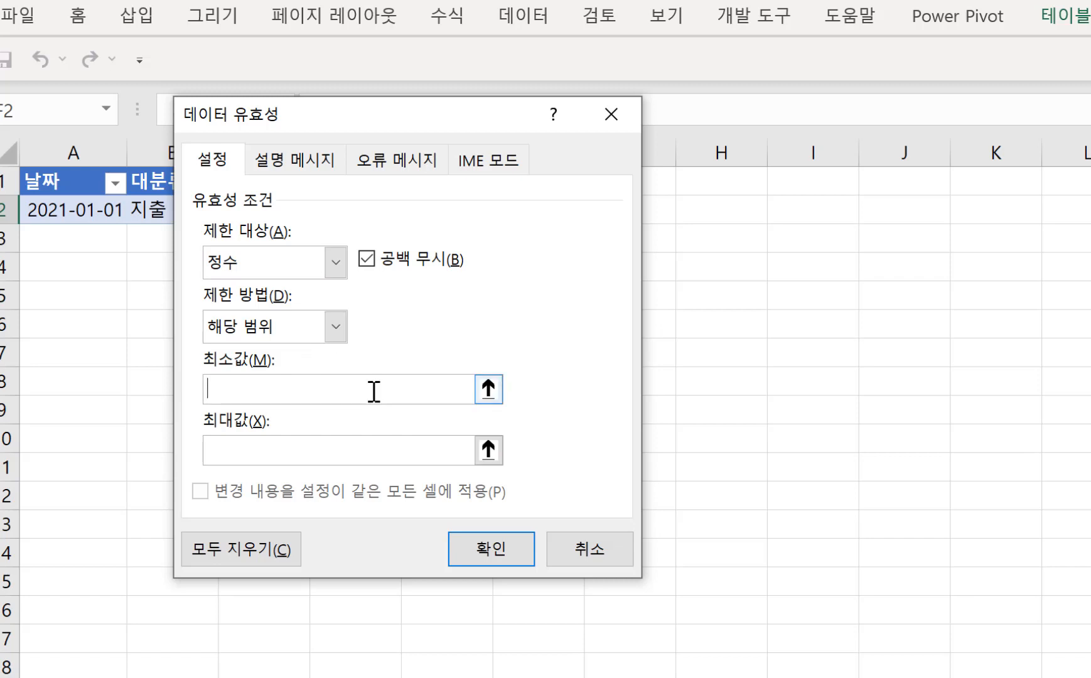
type("10")
left_click(268, 446)
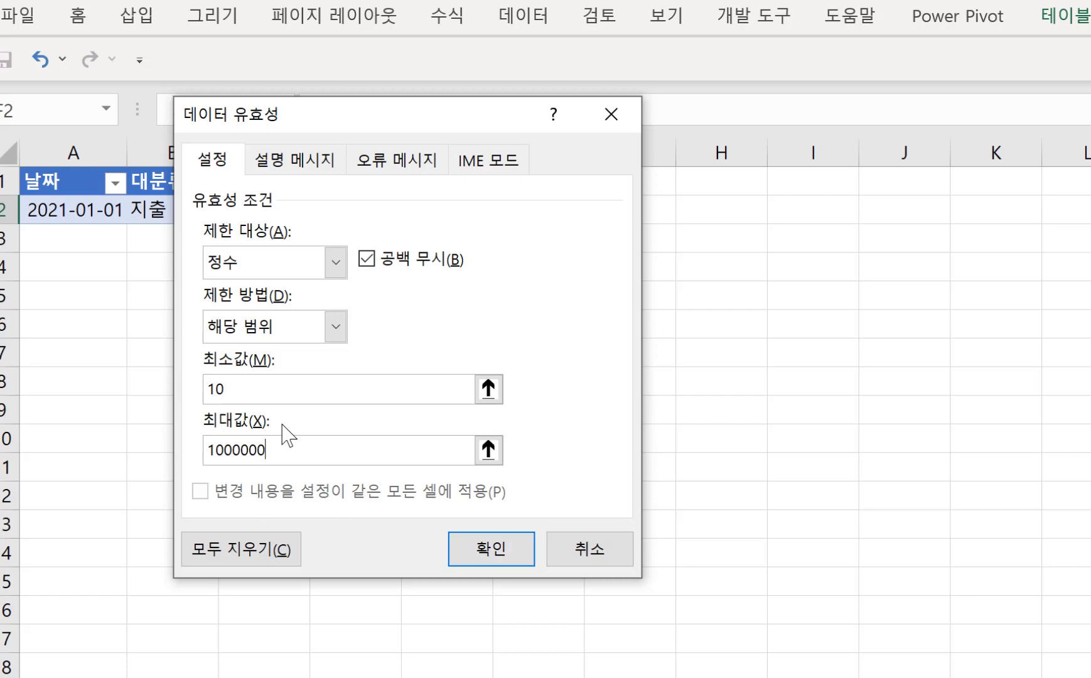
left_click(568, 562)
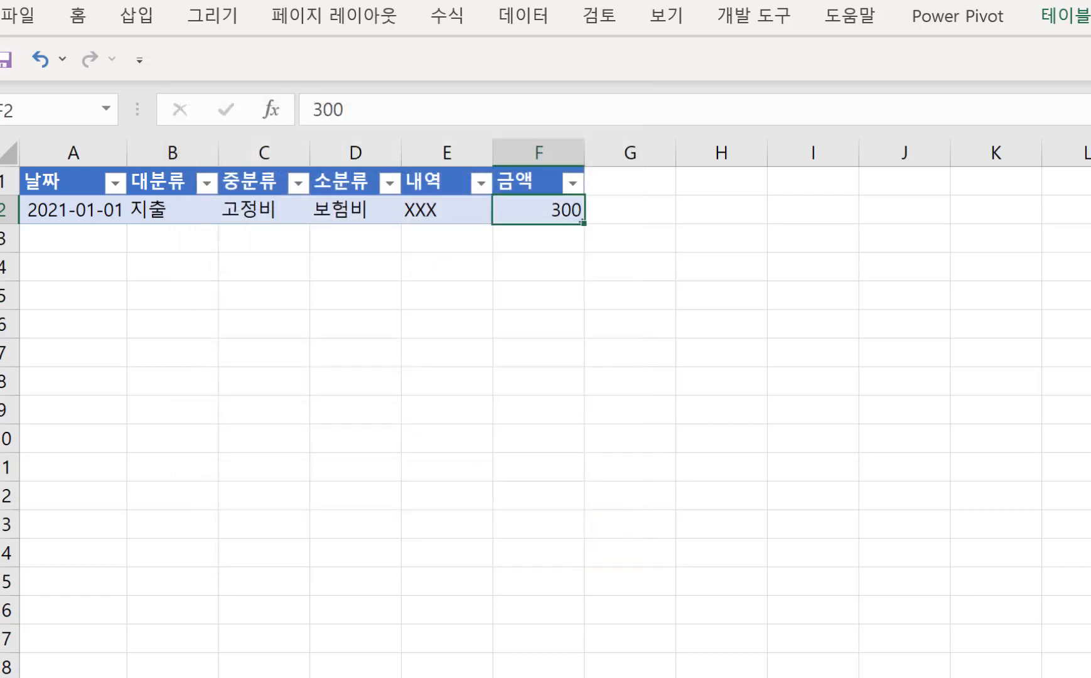
- Add the labels 최소값 and 최대값 in cells B6 and B7 of the date-limits sheet
key("ctrl+Page_Down")
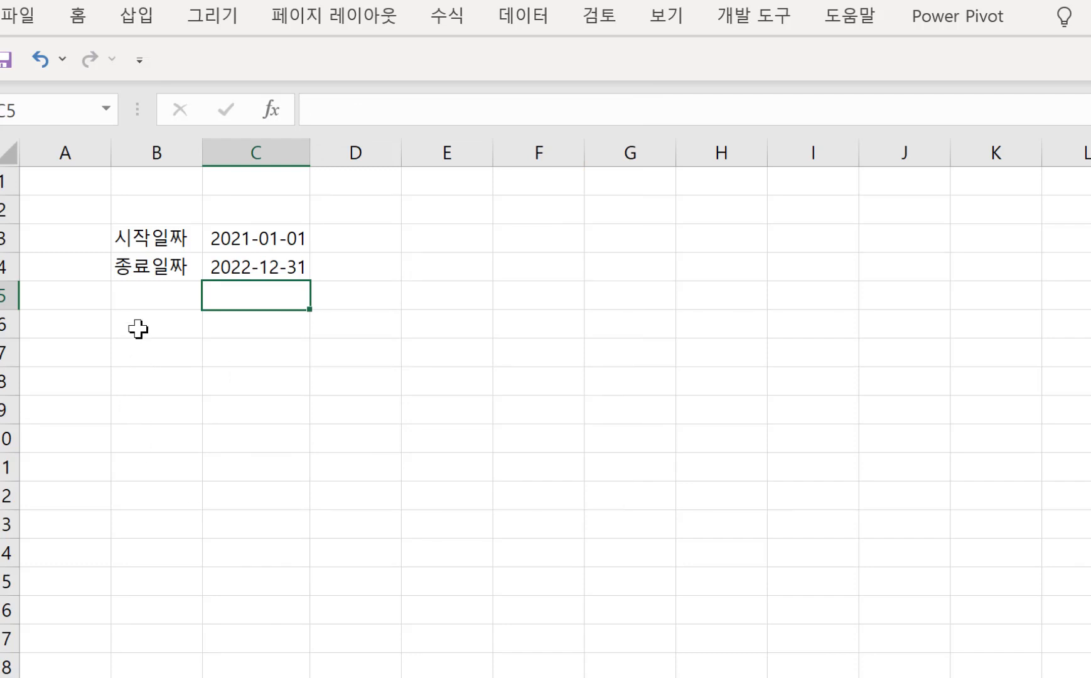
left_click_drag(138, 329, 260, 342)
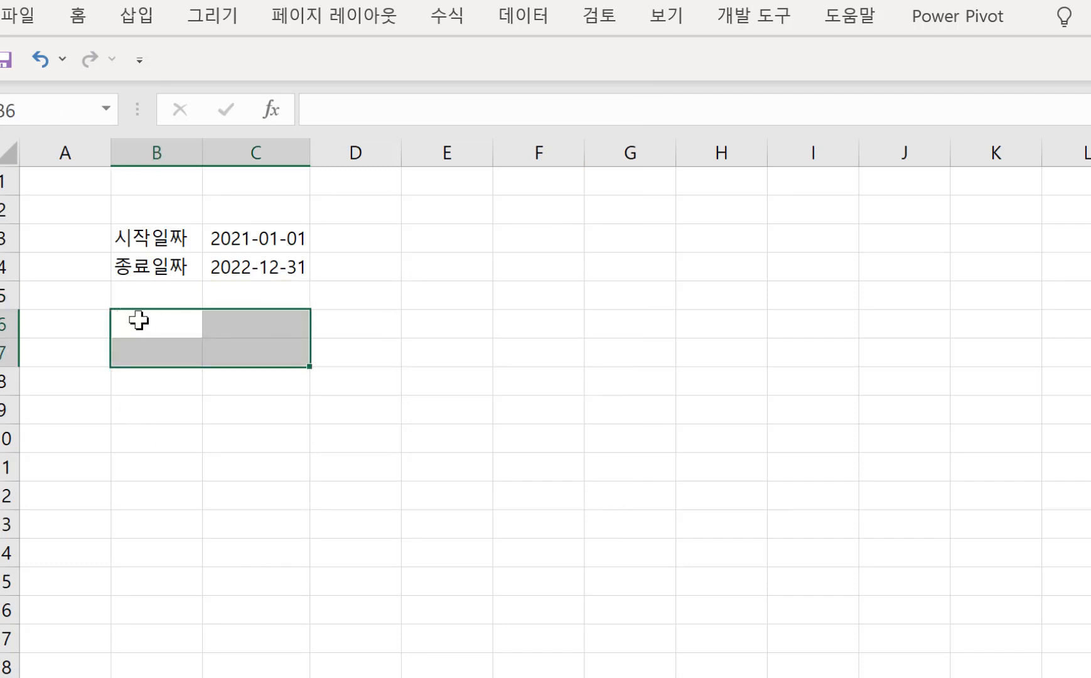
left_click(138, 320)
type("chl")
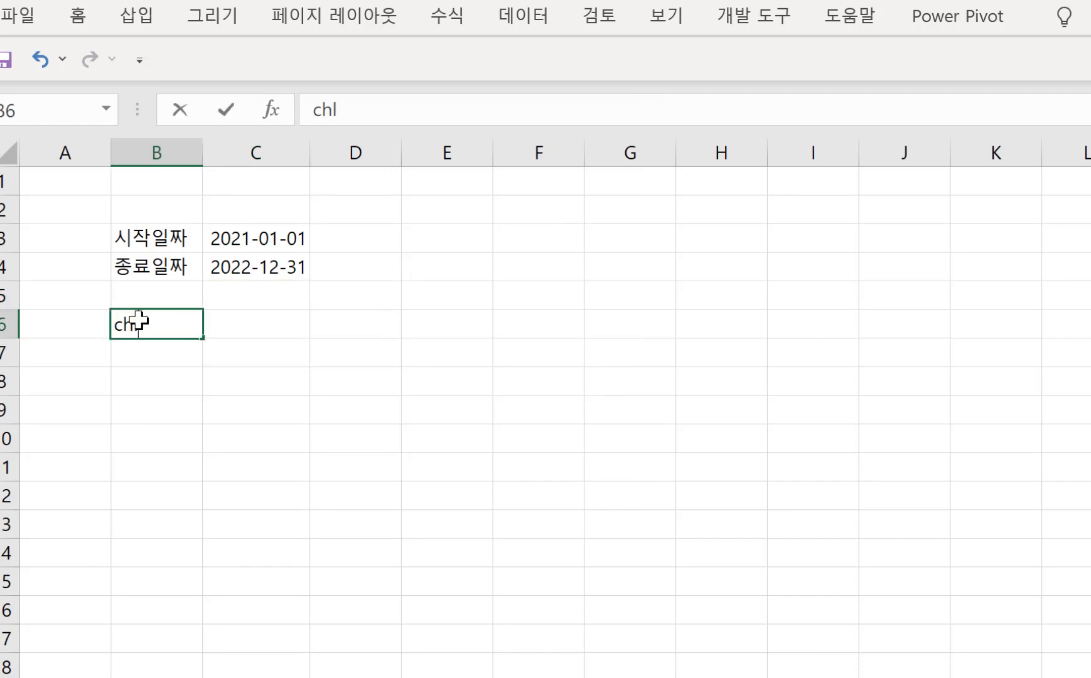
key("BackSpace")
key("BackSpace")
type("최")
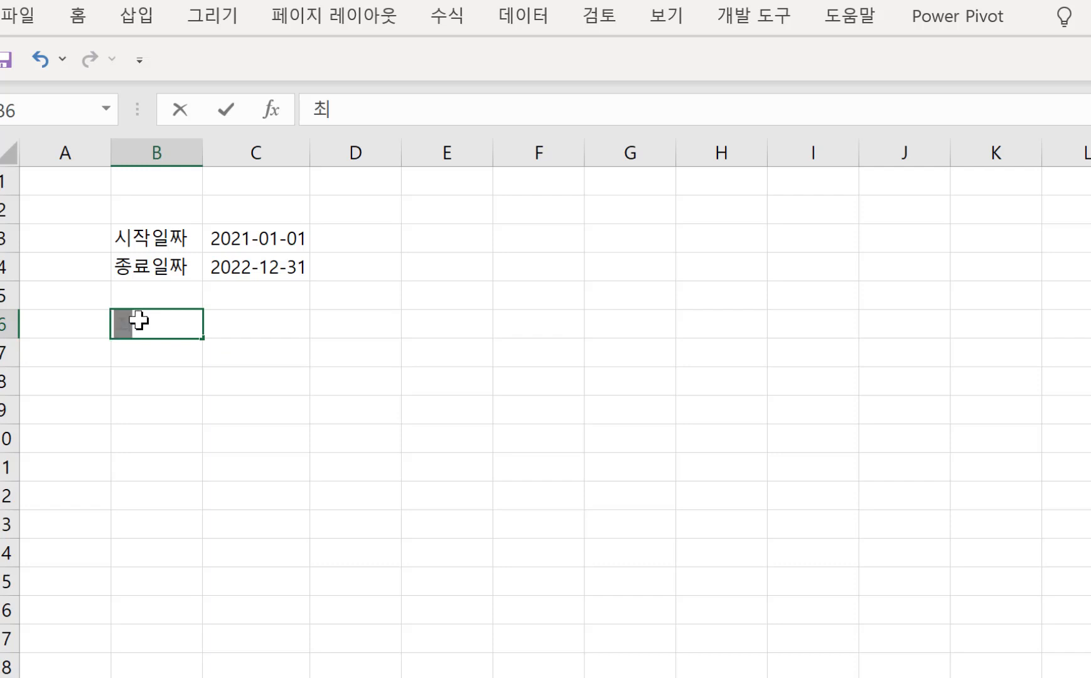
type("소값")
key("Return")
type("최")
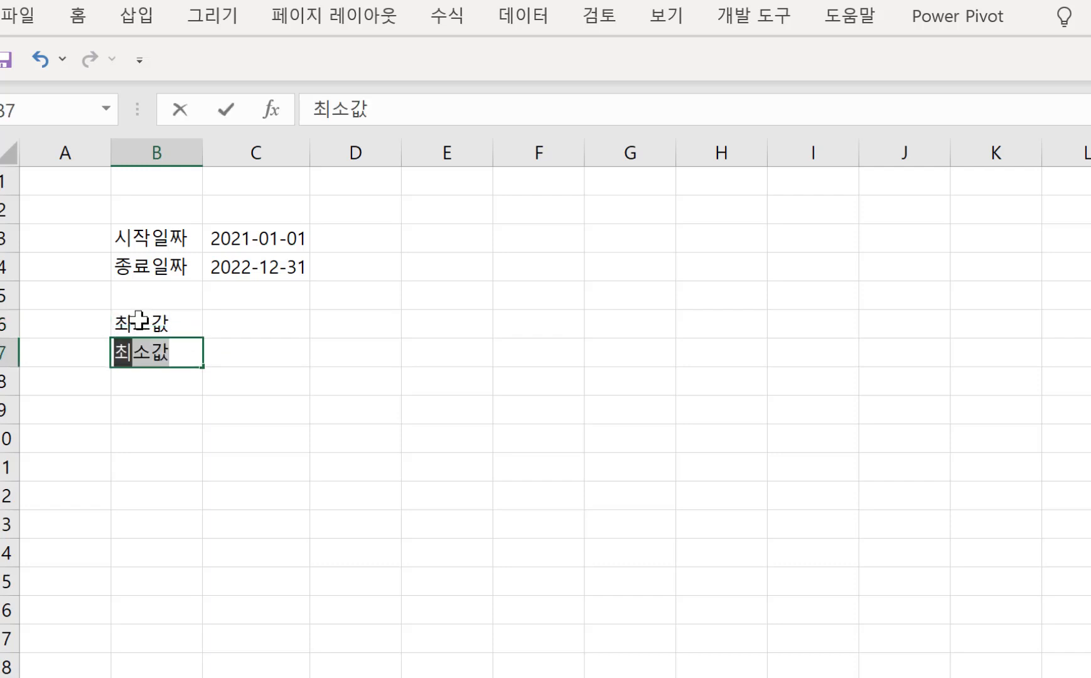
type("대값")
key("Return")
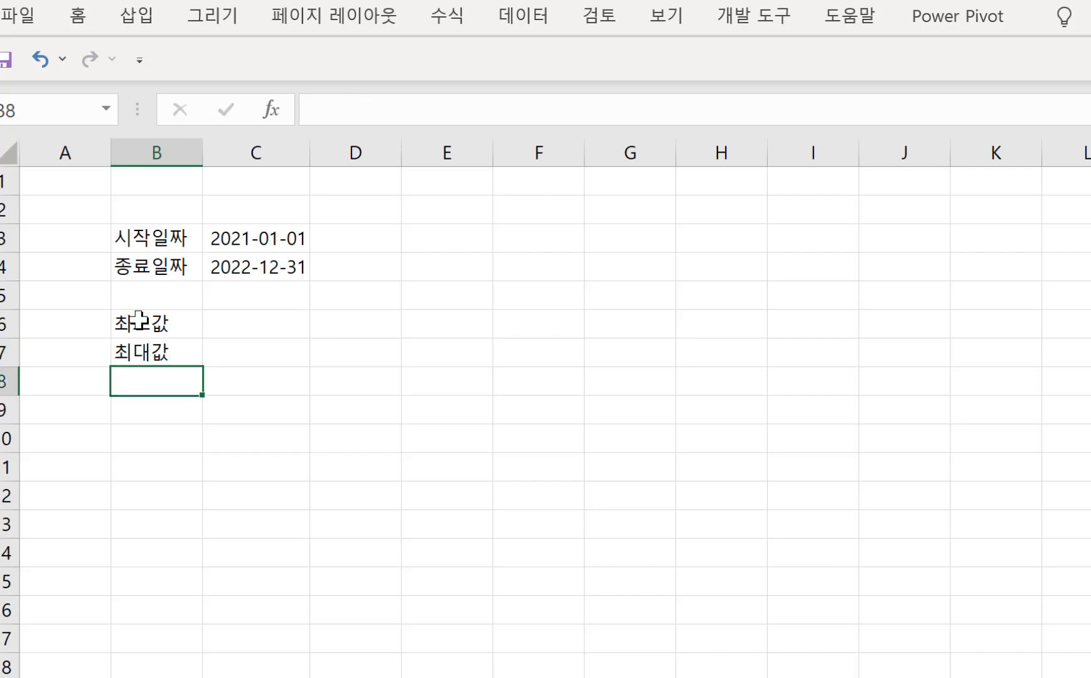
- Enter 10 as the 최소값 in cell C6 and 1000000 as the 최대값 in cell C7
double_click(234, 318)
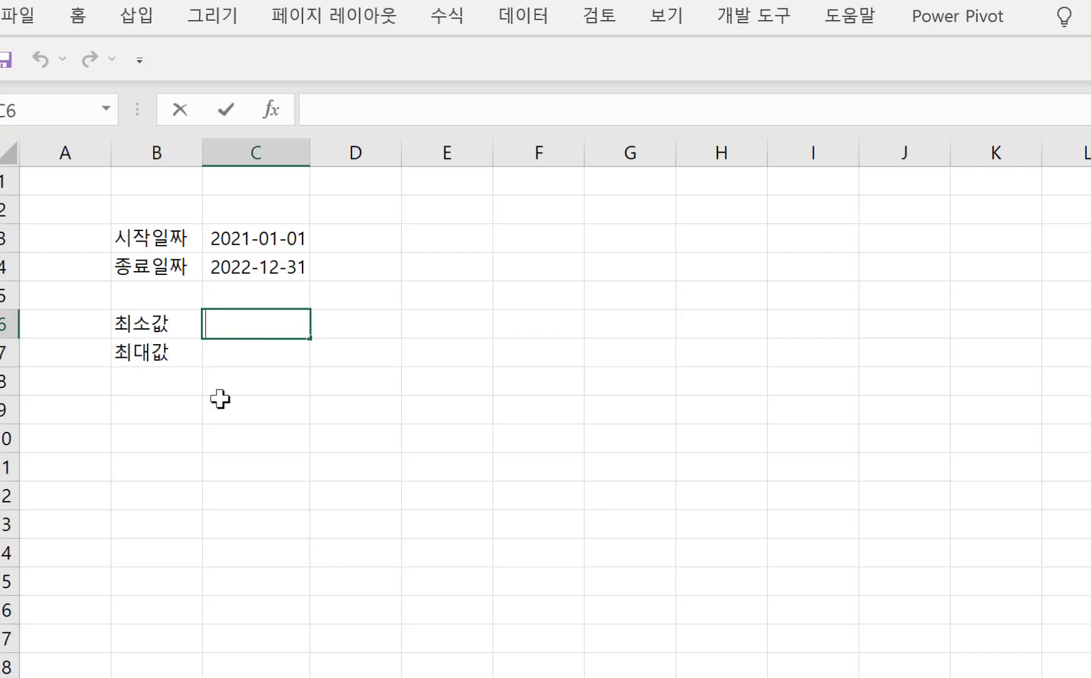
left_click(216, 420)
left_click(246, 319)
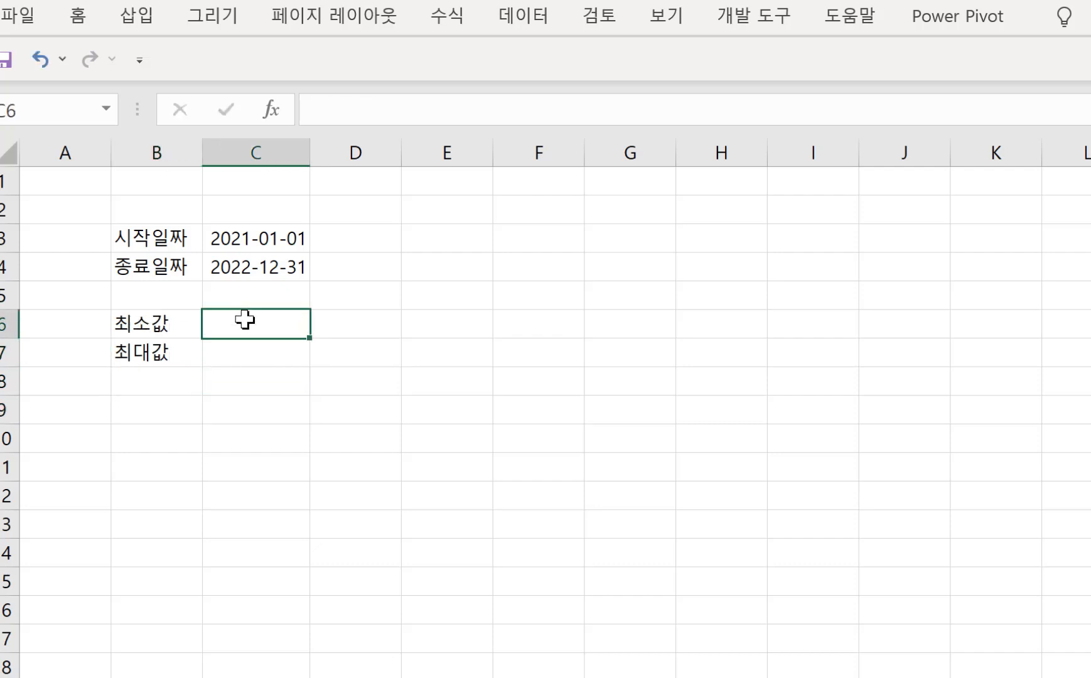
type("10")
key("Return")
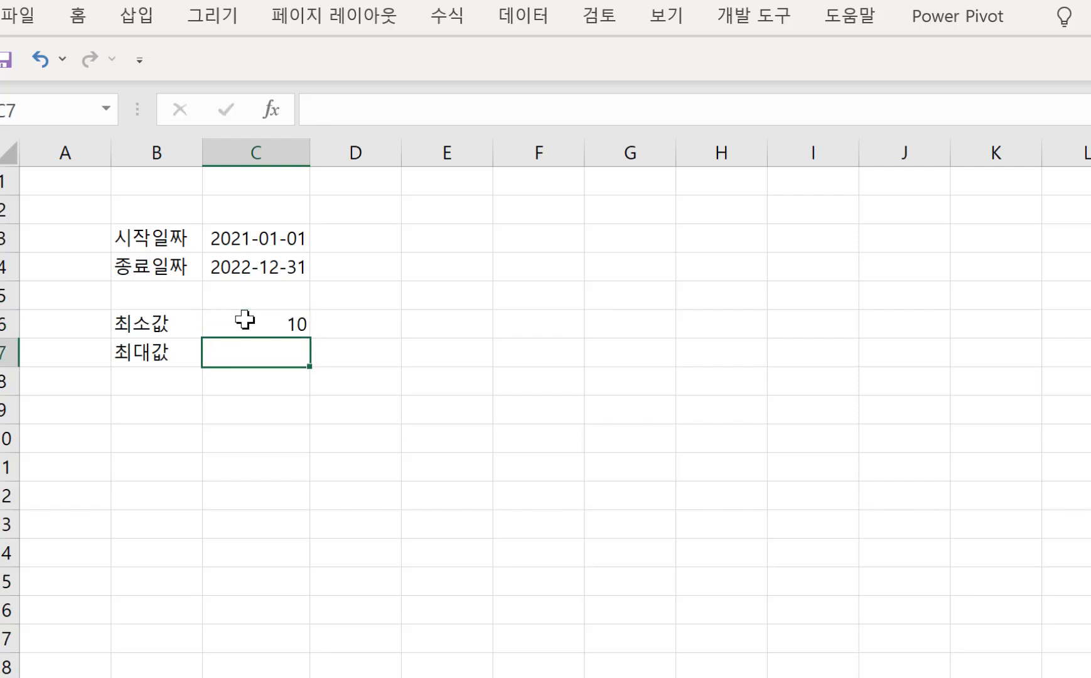
type("100")
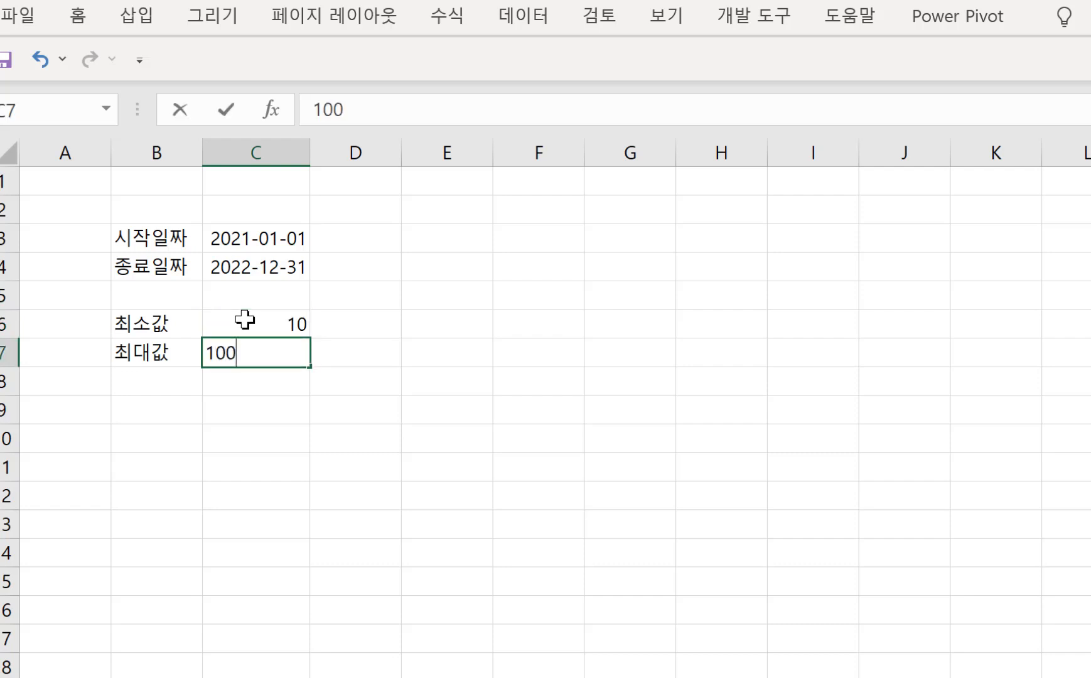
type("0000")
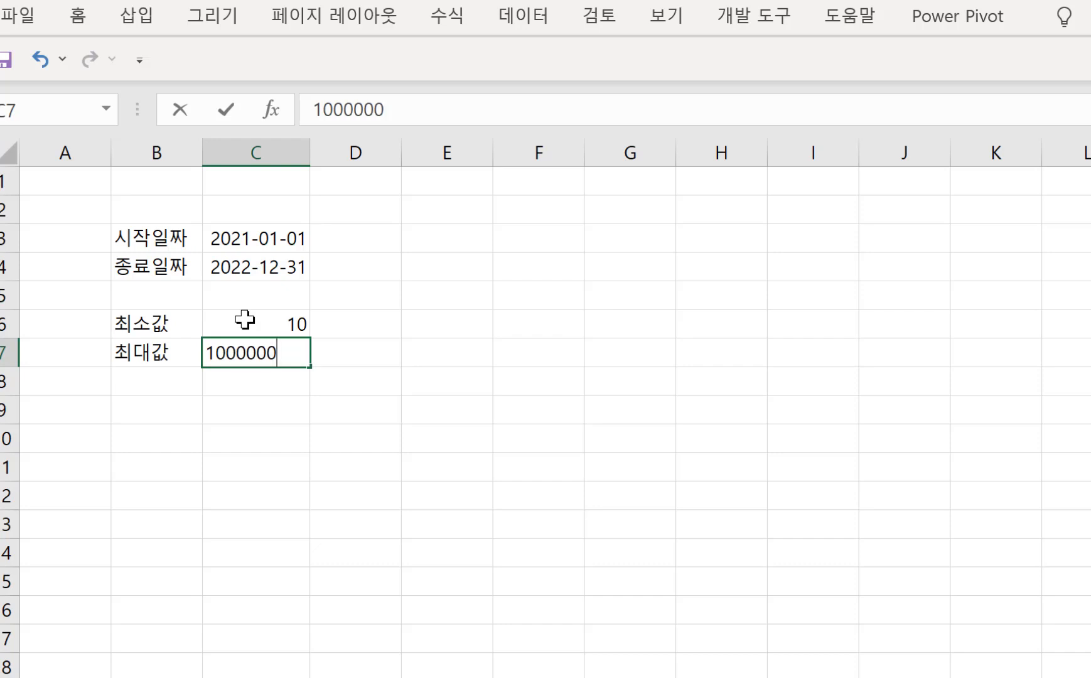
key("Return")
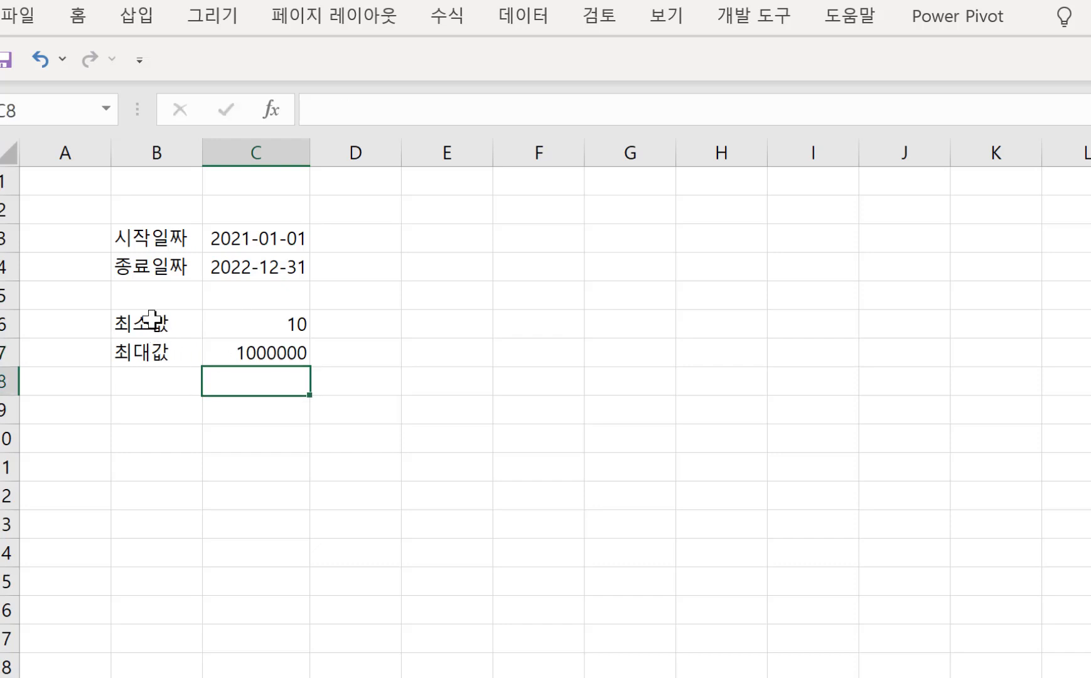
- Create names for the amount limits in B6:C7 from the labels in the selection's left column
left_click_drag(151, 320, 282, 343)
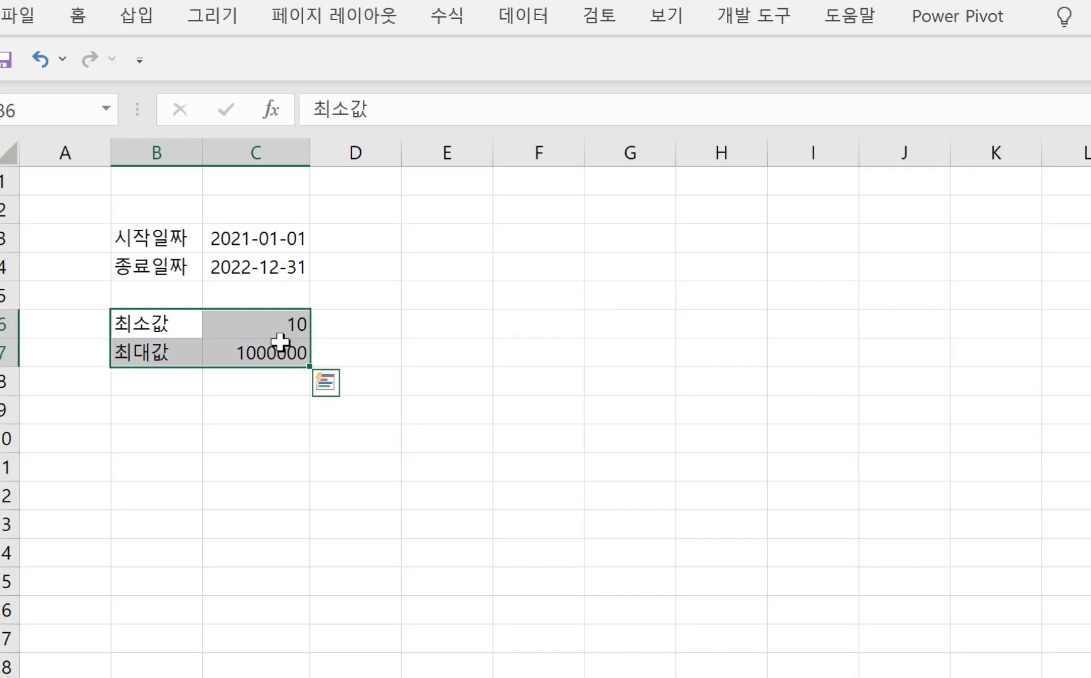
left_click(447, 15)
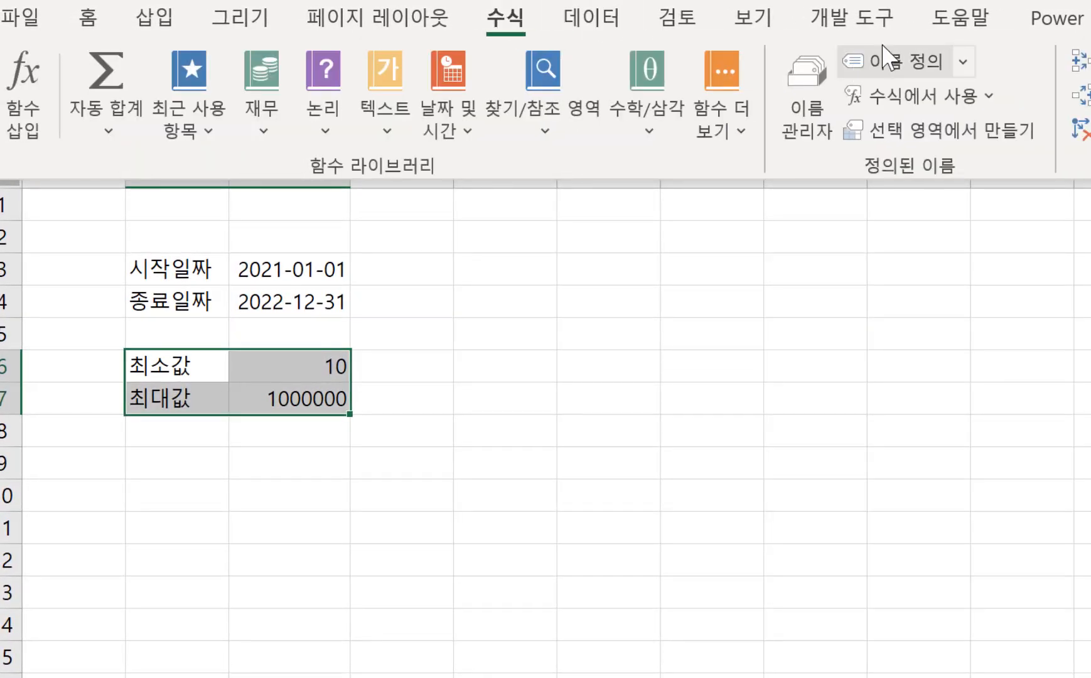
left_click(909, 139)
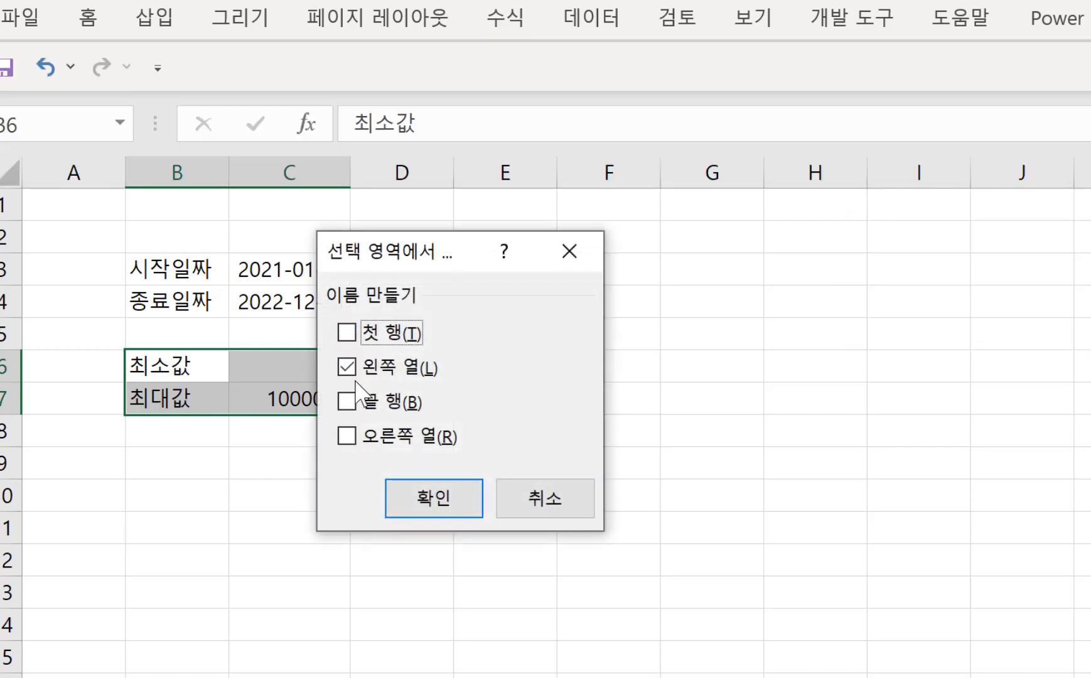
left_click(442, 502)
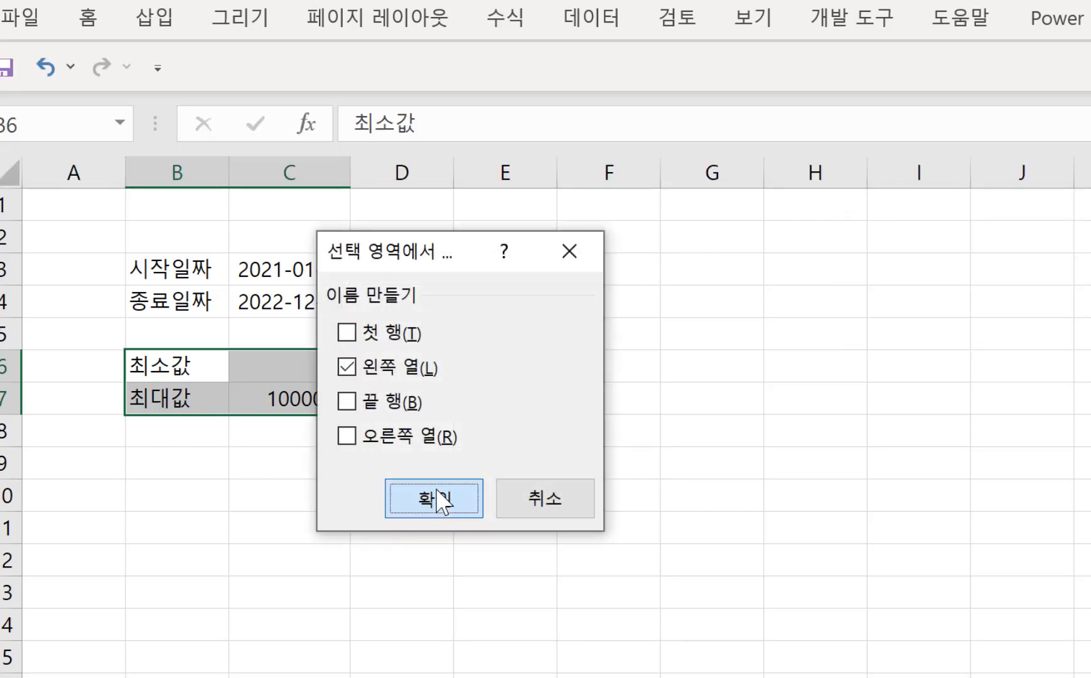
- Check which cells the defined names 최소값 and 최대값 refer to
left_click(169, 366)
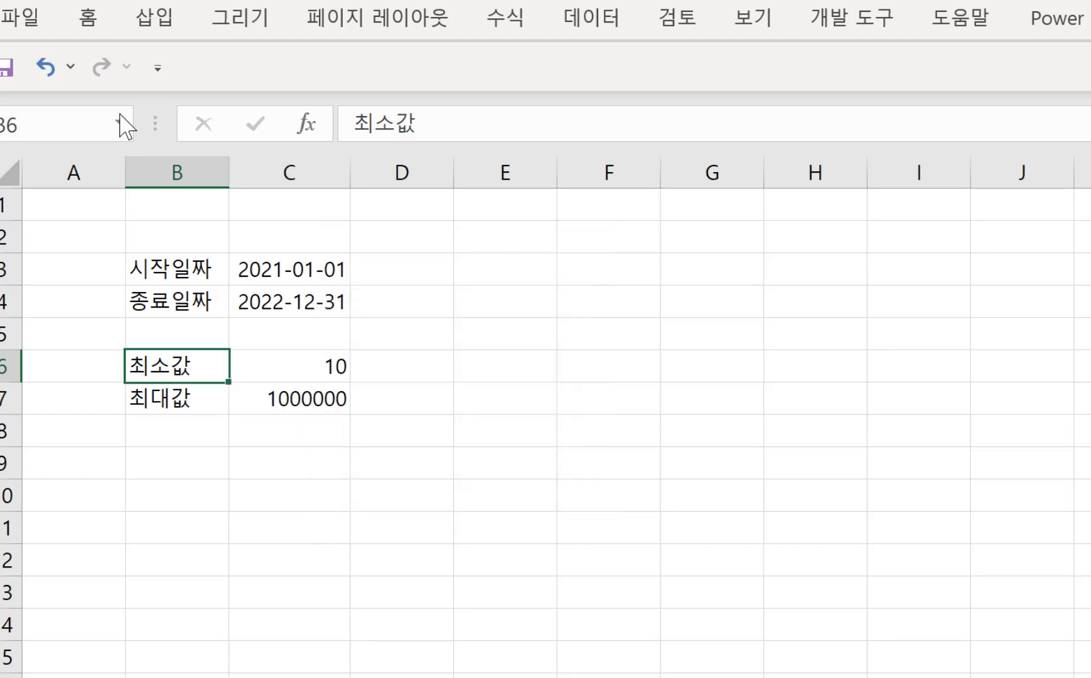
left_click(119, 122)
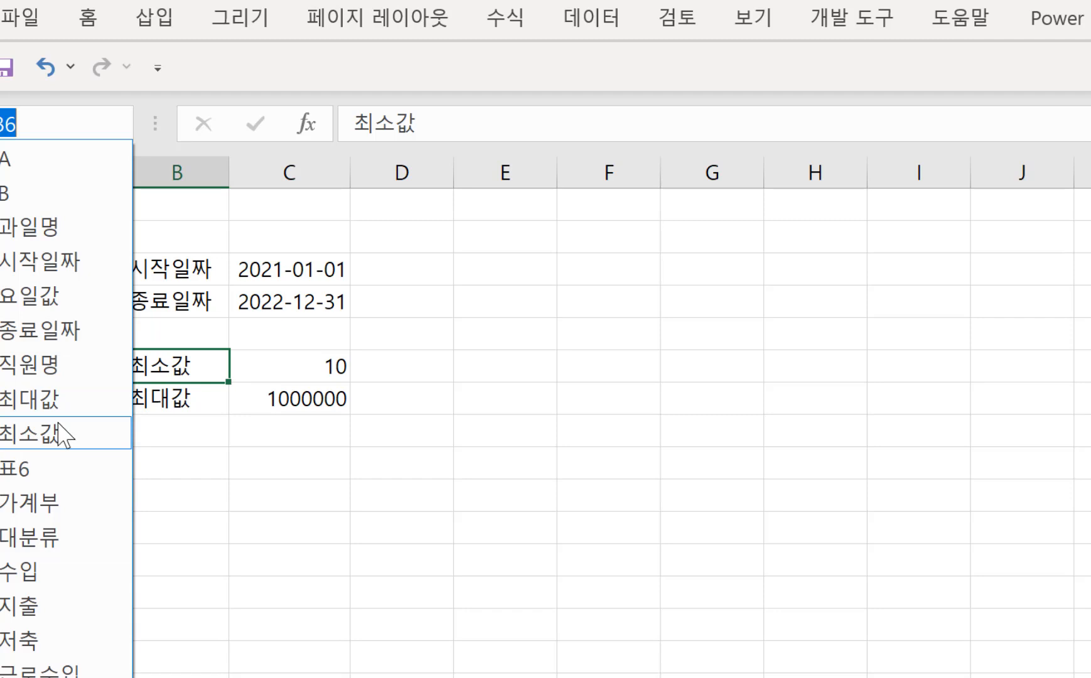
left_click(63, 400)
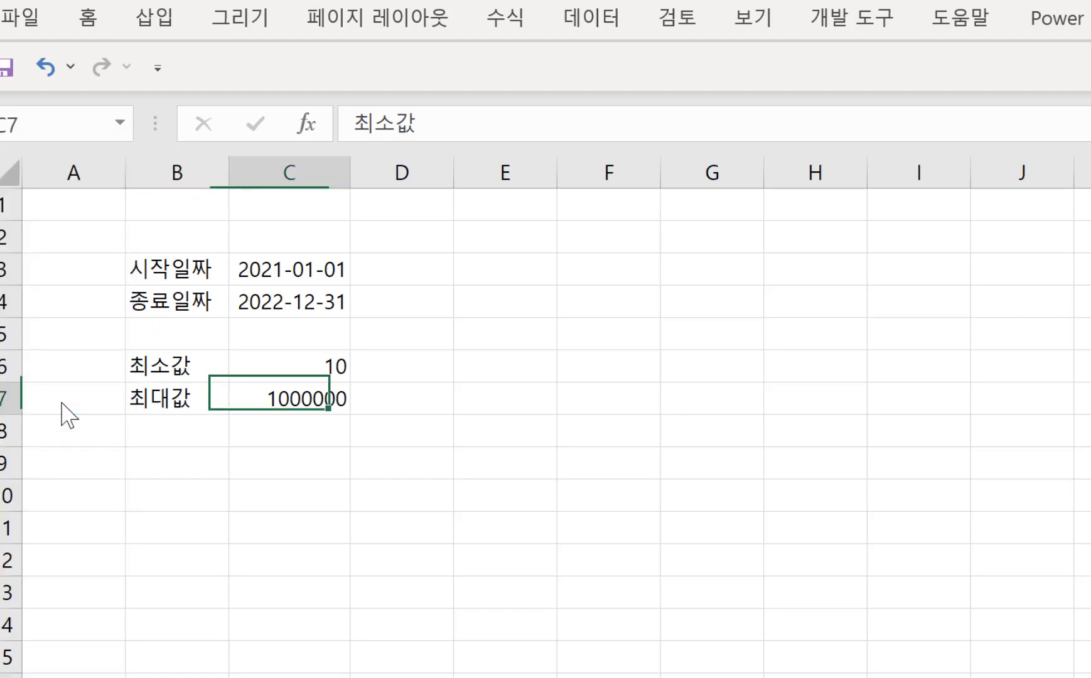
left_click(302, 366)
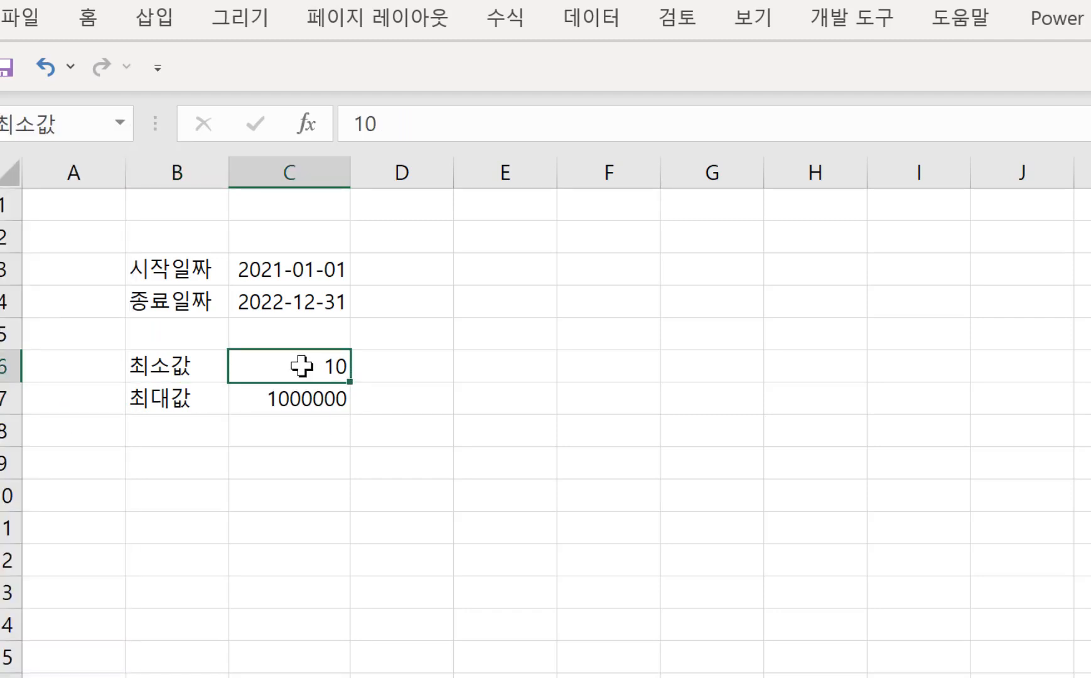
left_click(273, 402)
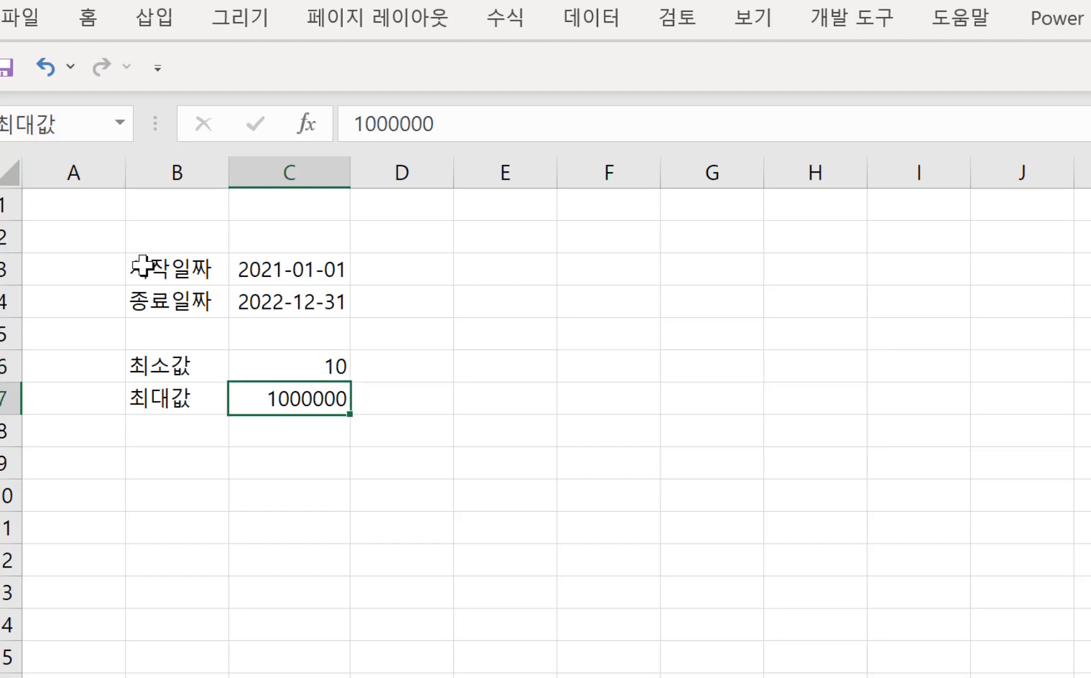
left_click(298, 453)
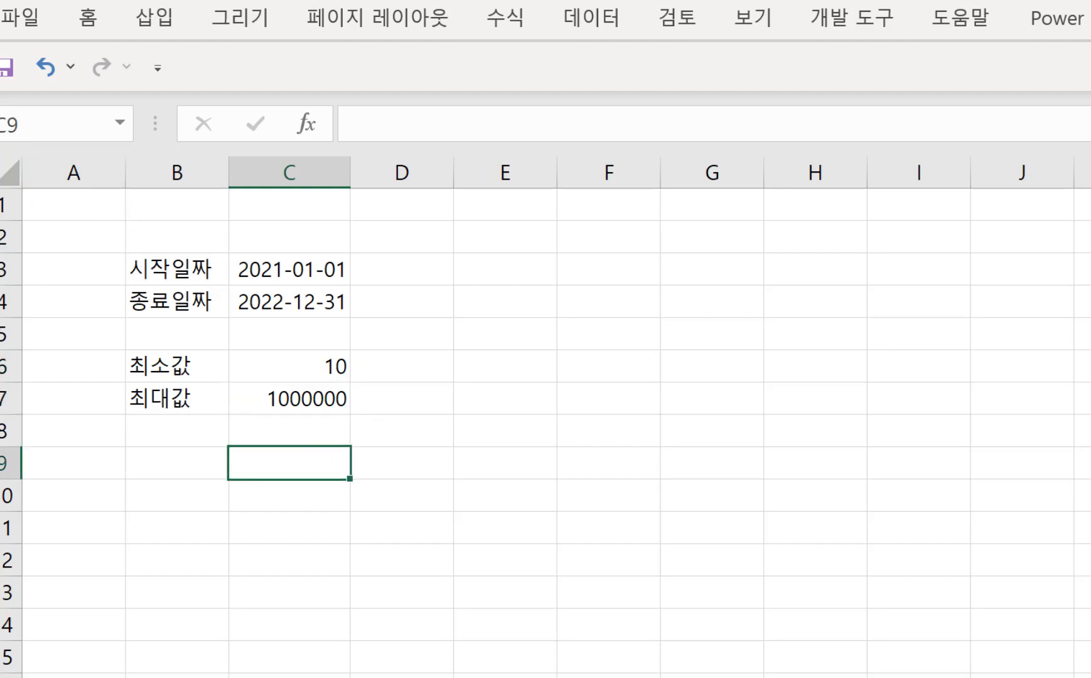
- Start a data validation rule on the ledger's 금액 cell F2 that allows only whole numbers (정수)
left_click(565, 677)
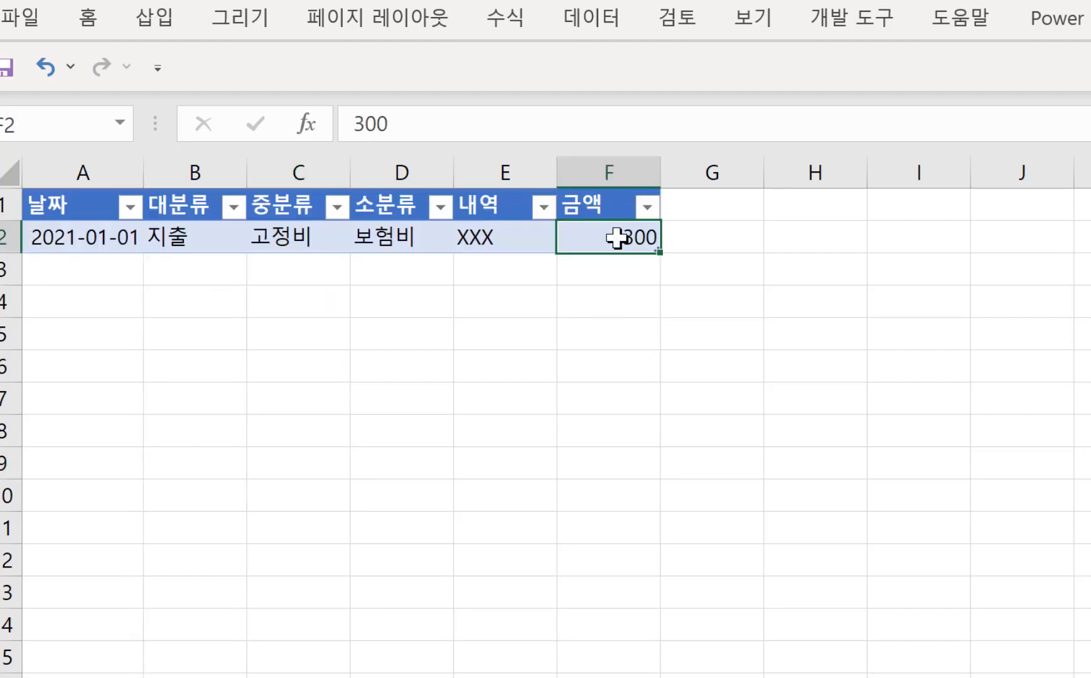
left_click(590, 23)
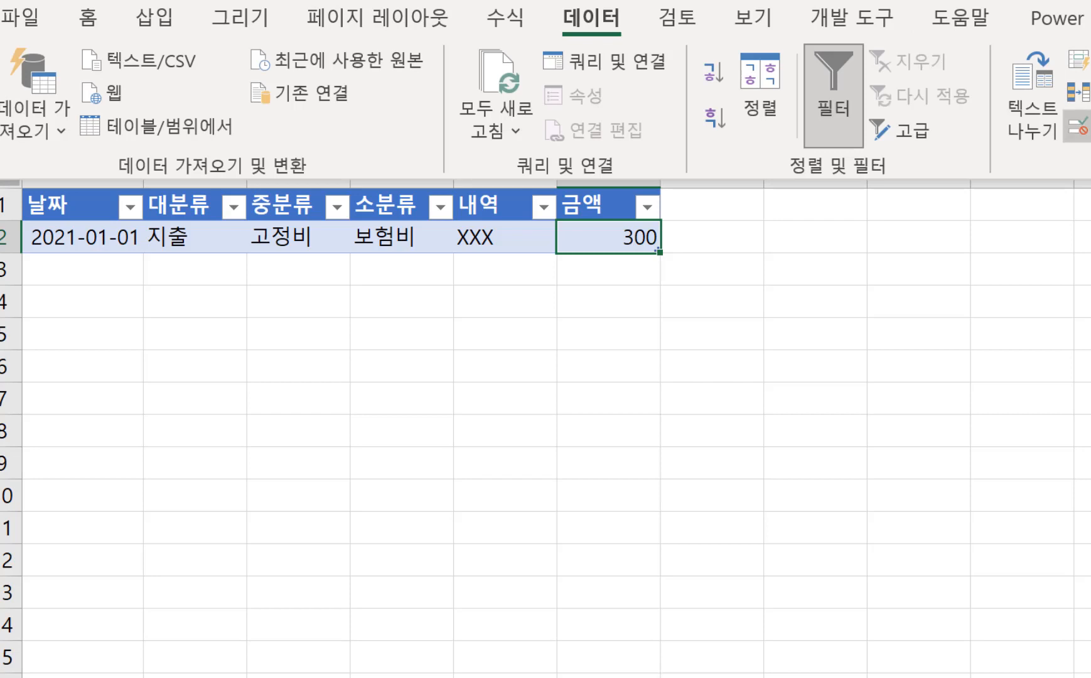
left_click(1079, 126)
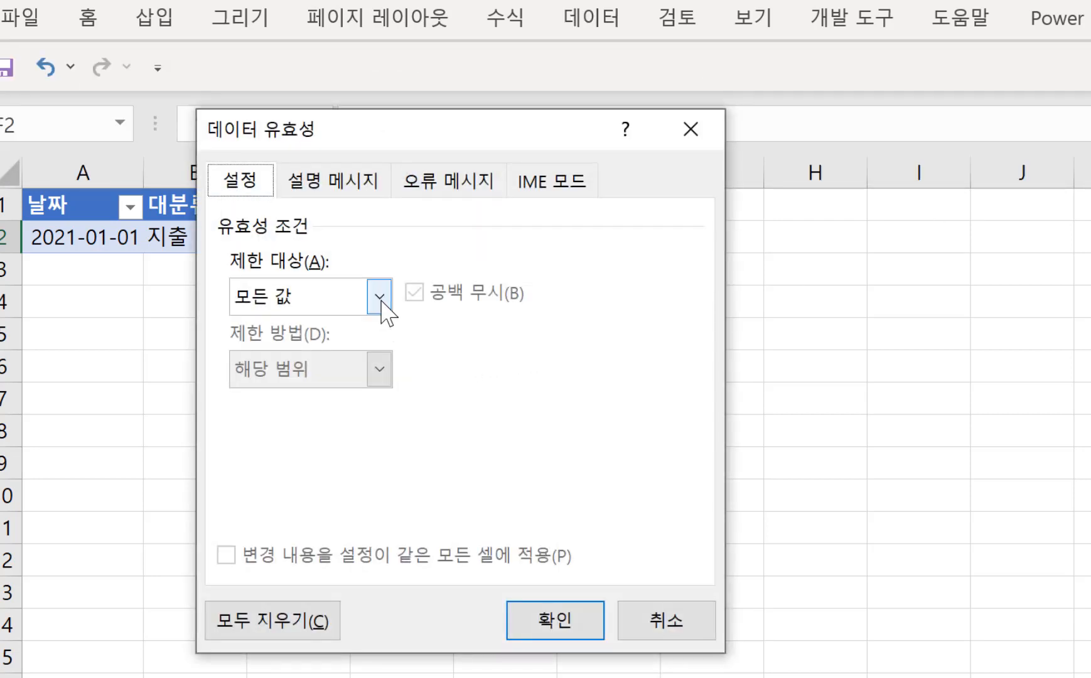
left_click(379, 296)
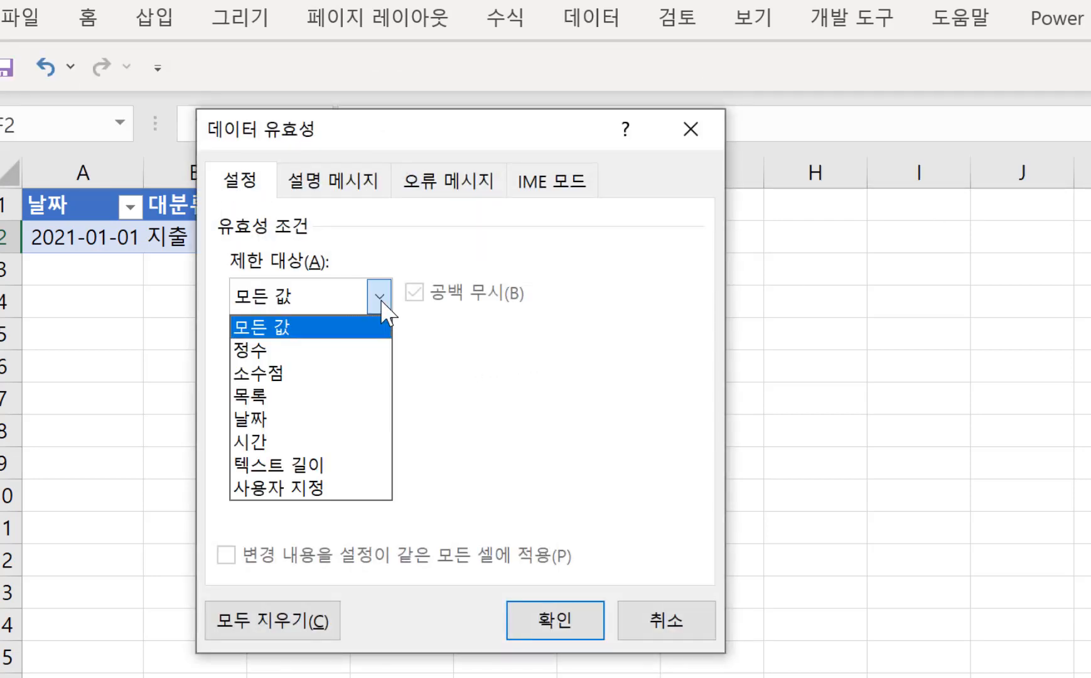
left_click(288, 361)
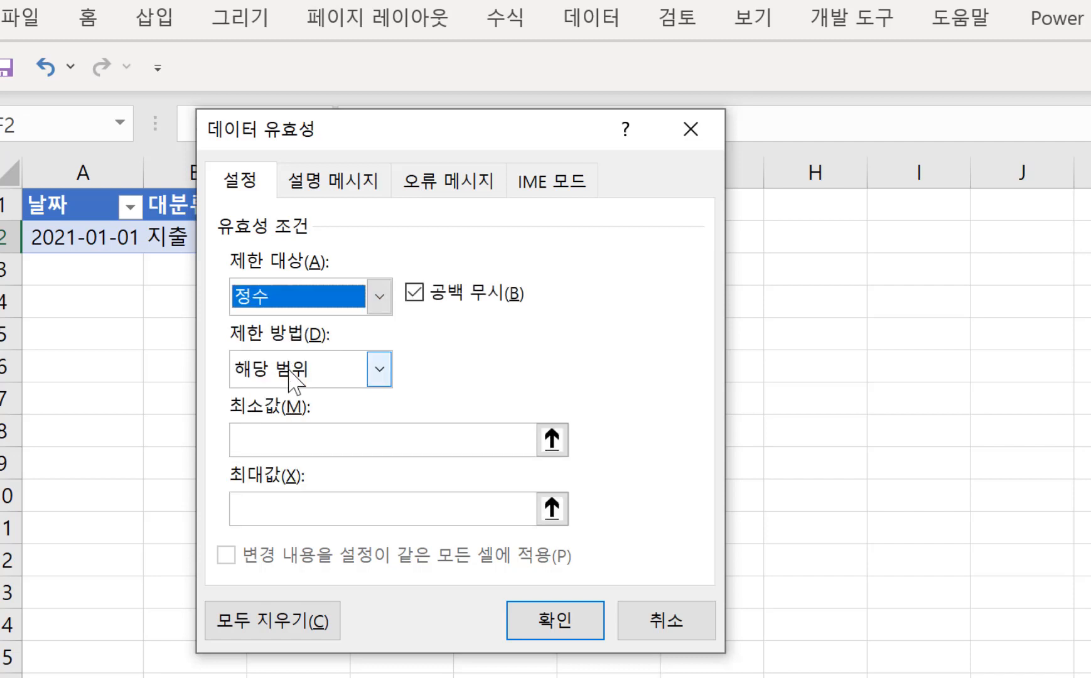
- Set the rule's minimum to =최소값 and its maximum to =최대값, and apply the validation
left_click(320, 436)
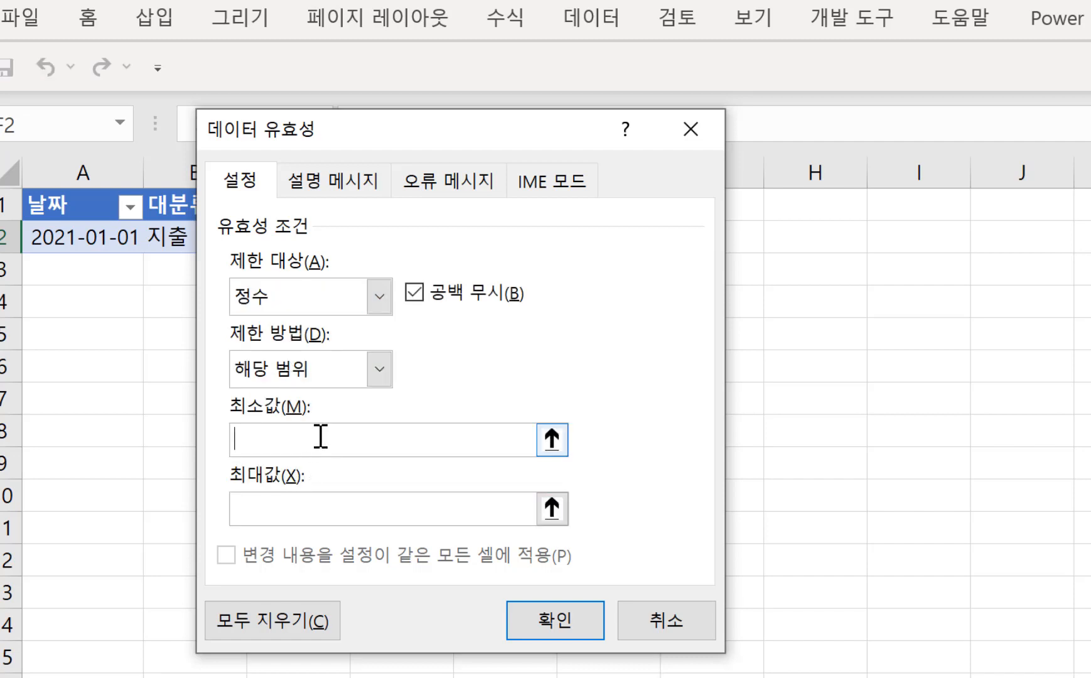
type("=")
type("ㅊ")
type("소갑")
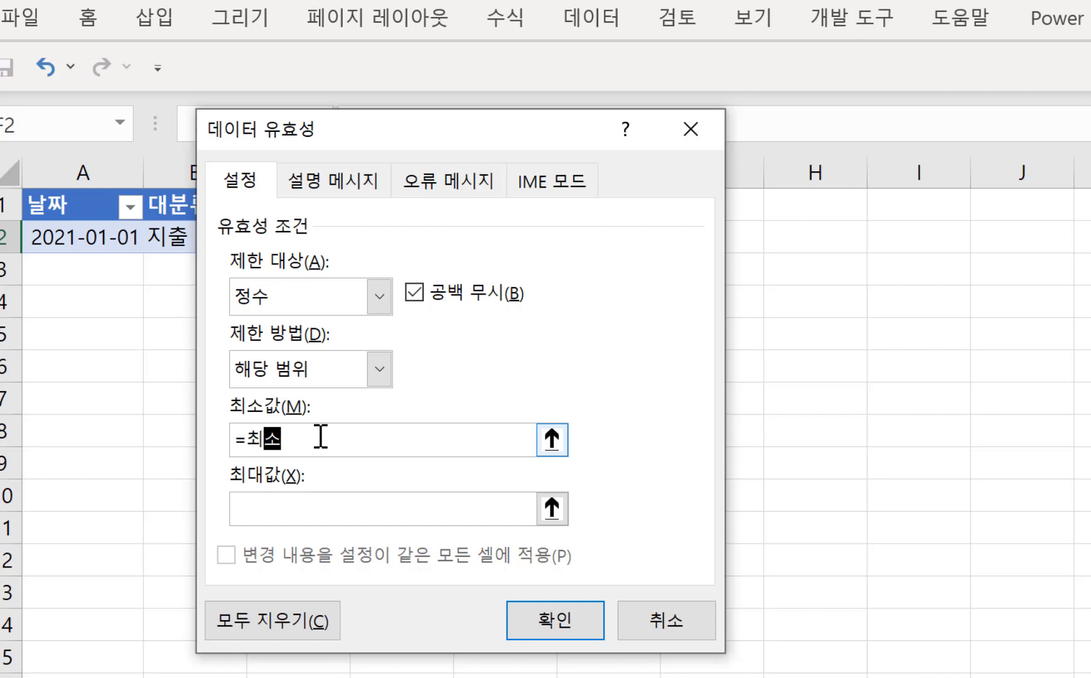
left_click(287, 504)
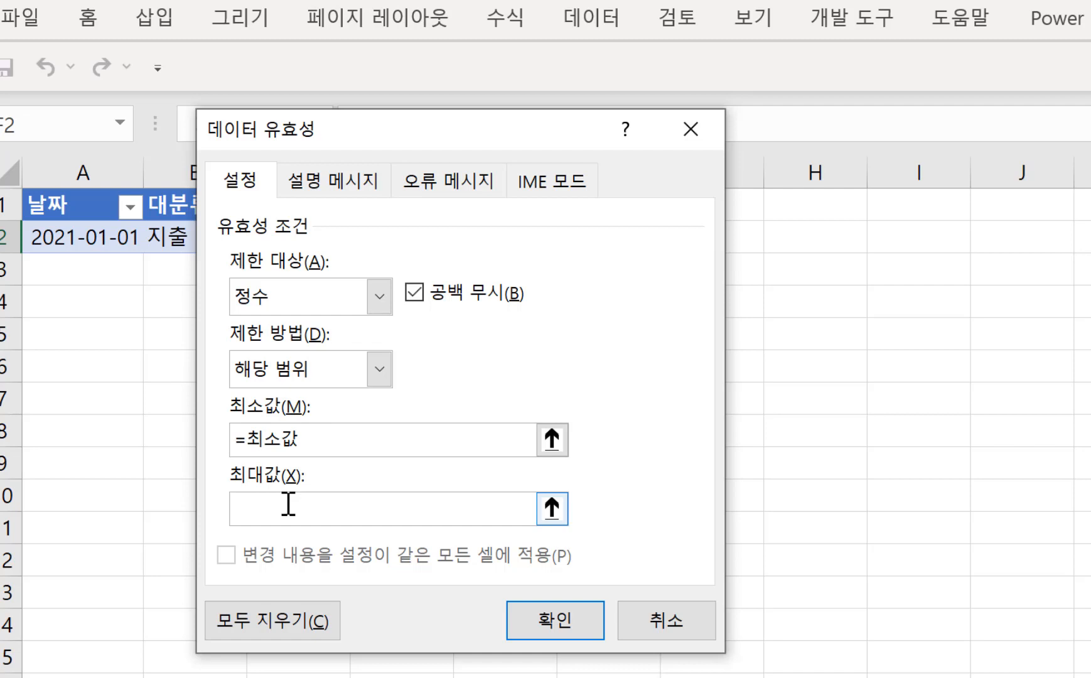
type("=")
type("최대값")
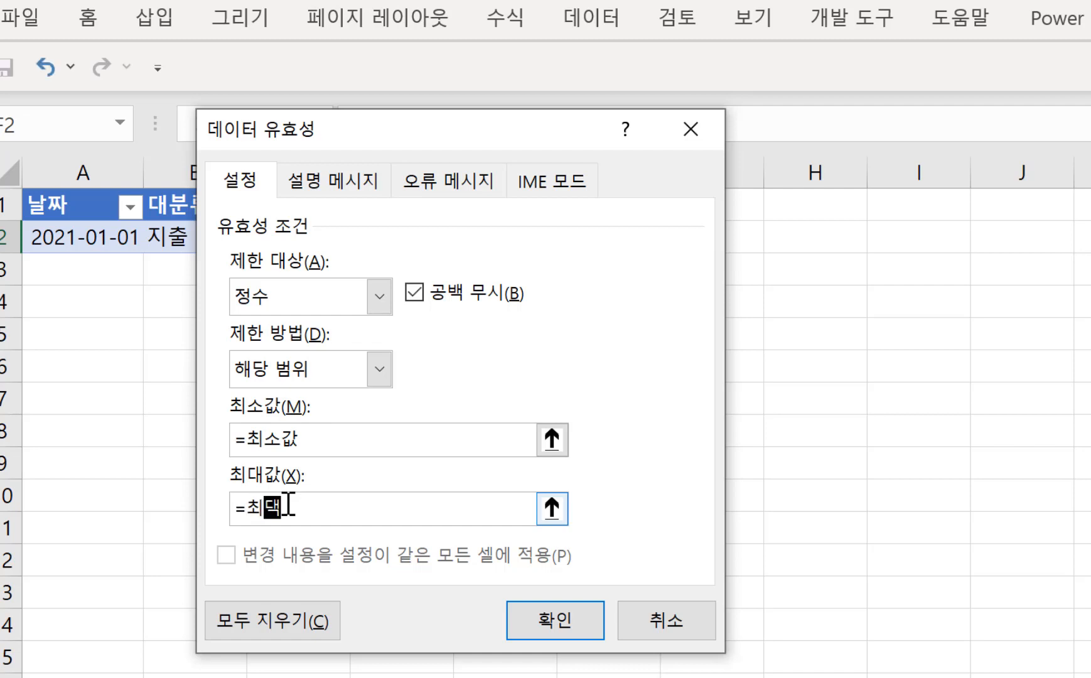
left_click(512, 628)
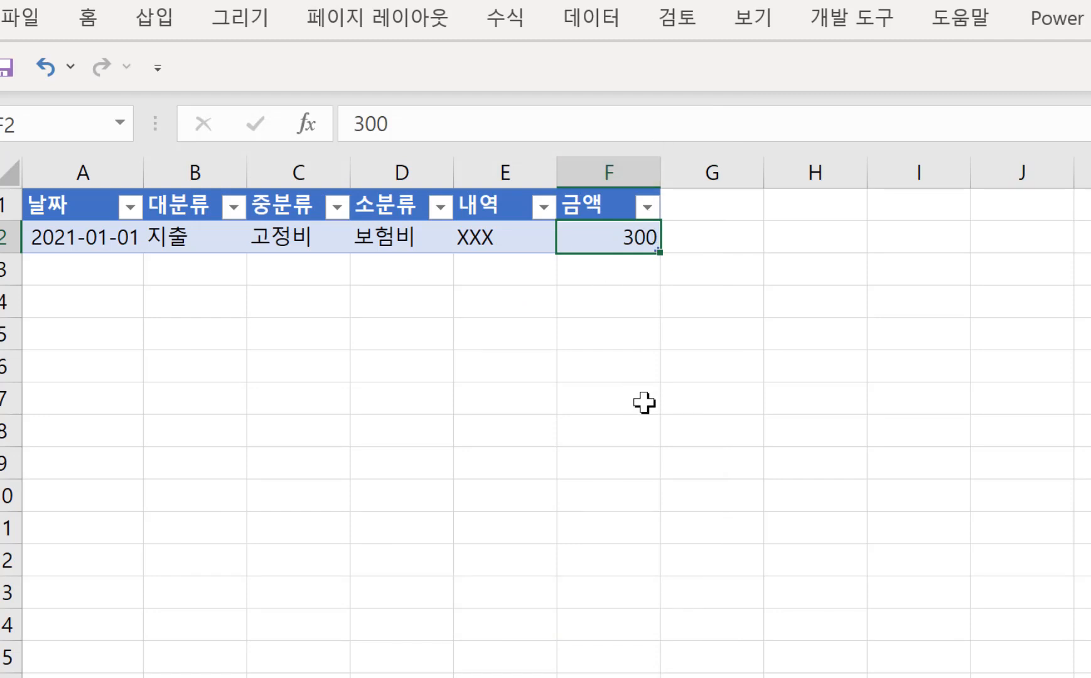
- Try to enter 2000000 as the 금액 in cell F2 to test the validation, and cancel the entry
type("2")
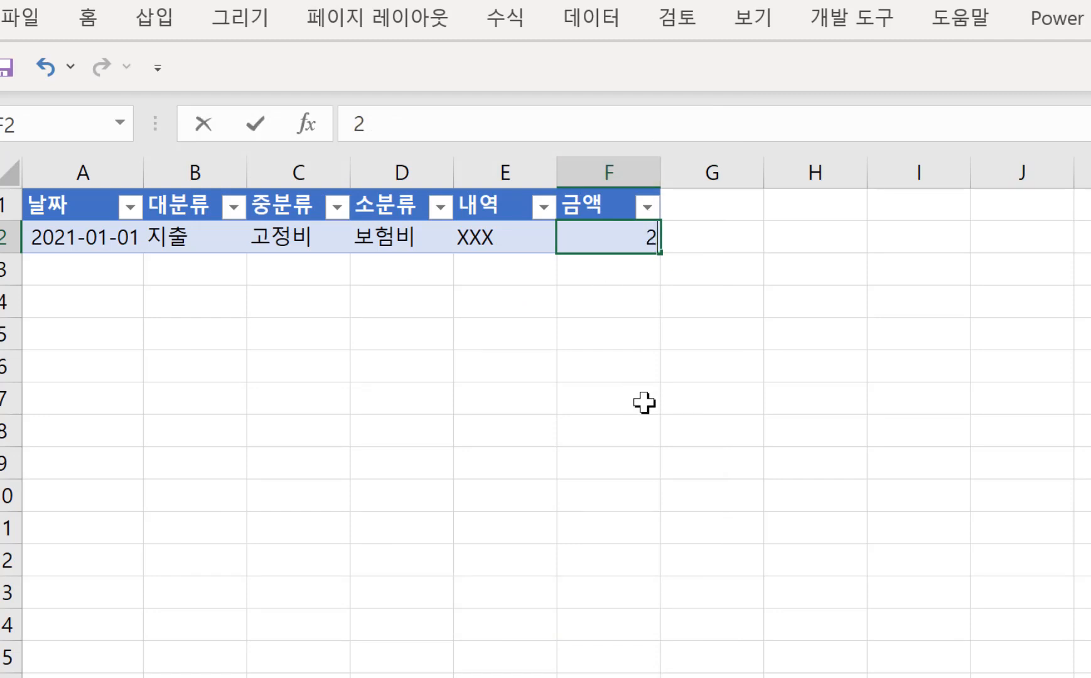
type("000000")
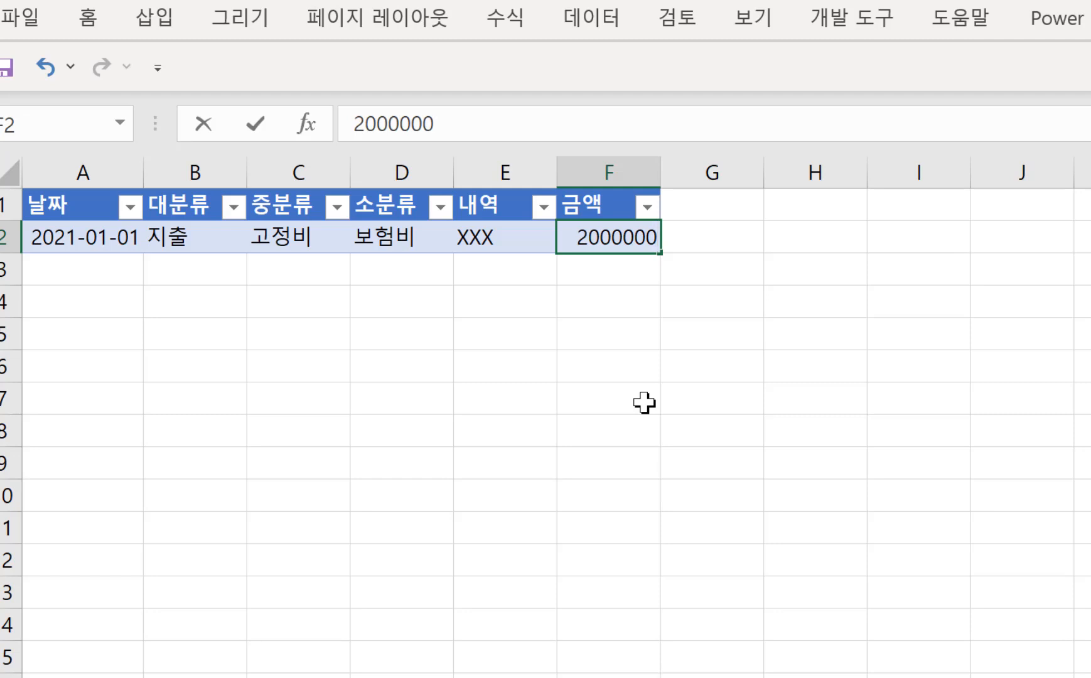
key("Return")
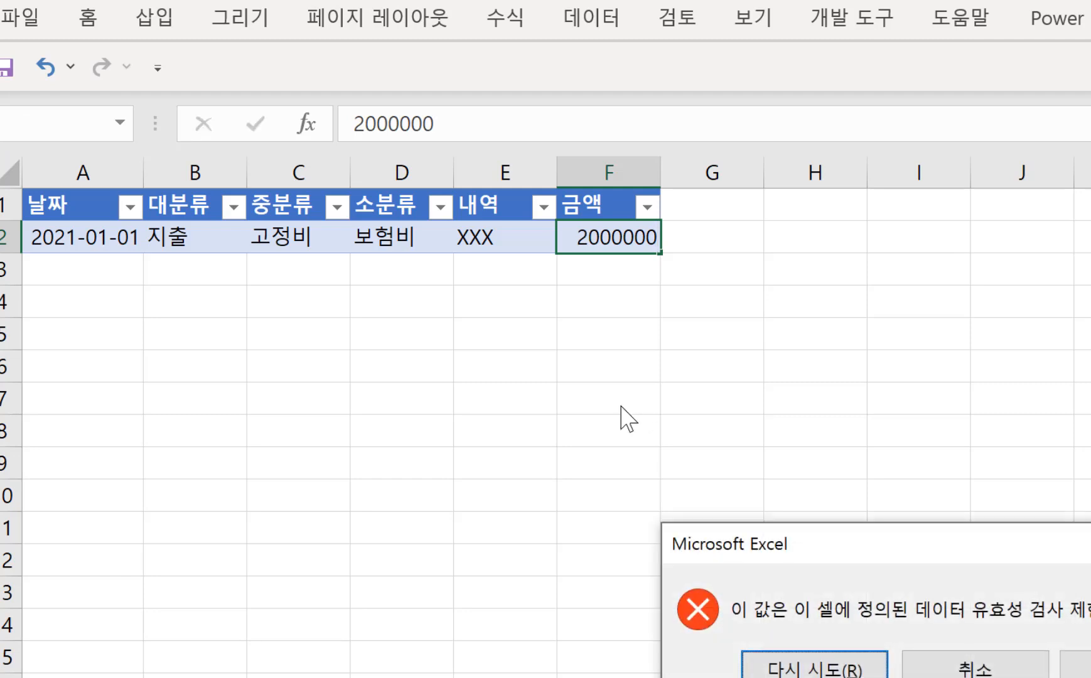
left_click_drag(808, 547, 431, 280)
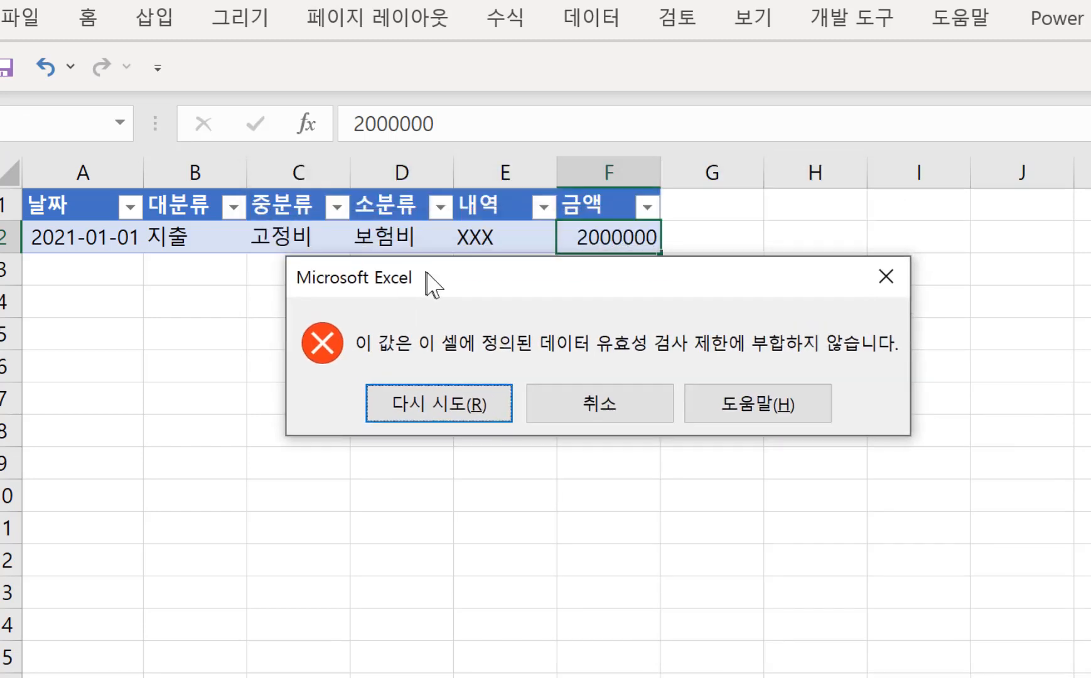
left_click(592, 412)
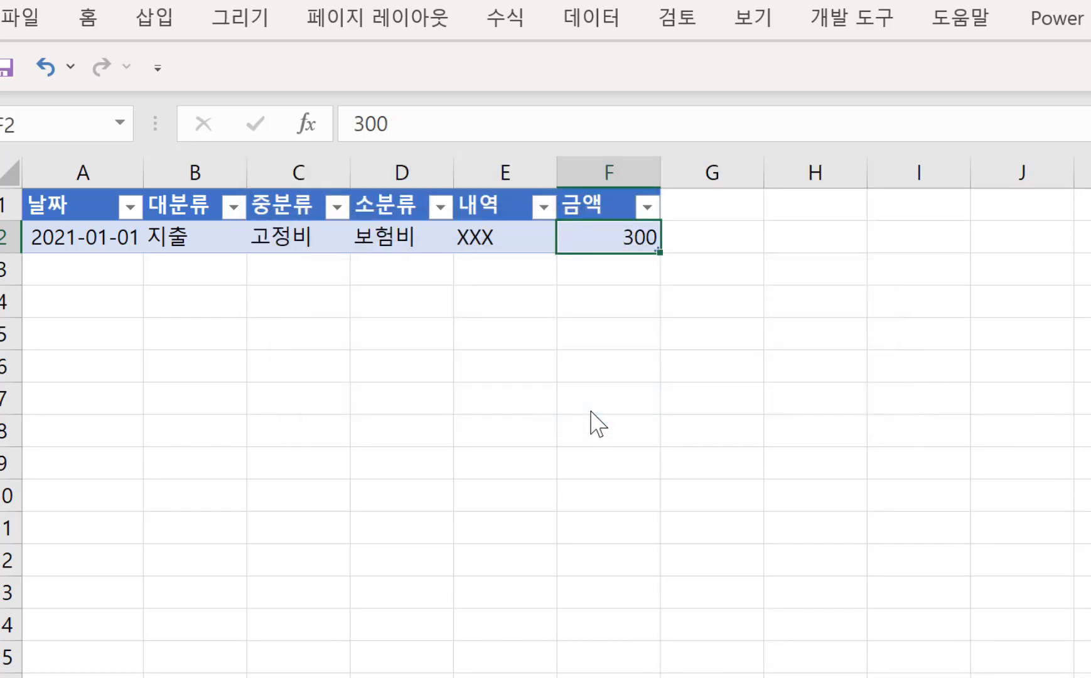
left_click(524, 355)
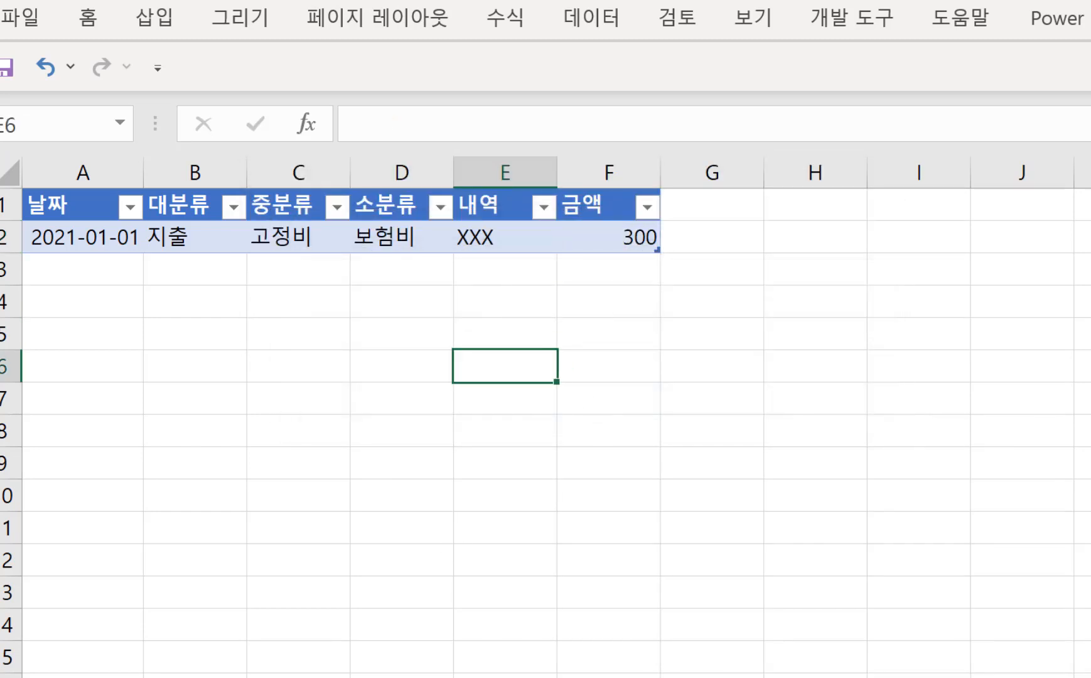
- Set the 최대값 limit in cell C7 of the limits sheet to 3000000
key("ctrl+Page_Down")
left_click(303, 399)
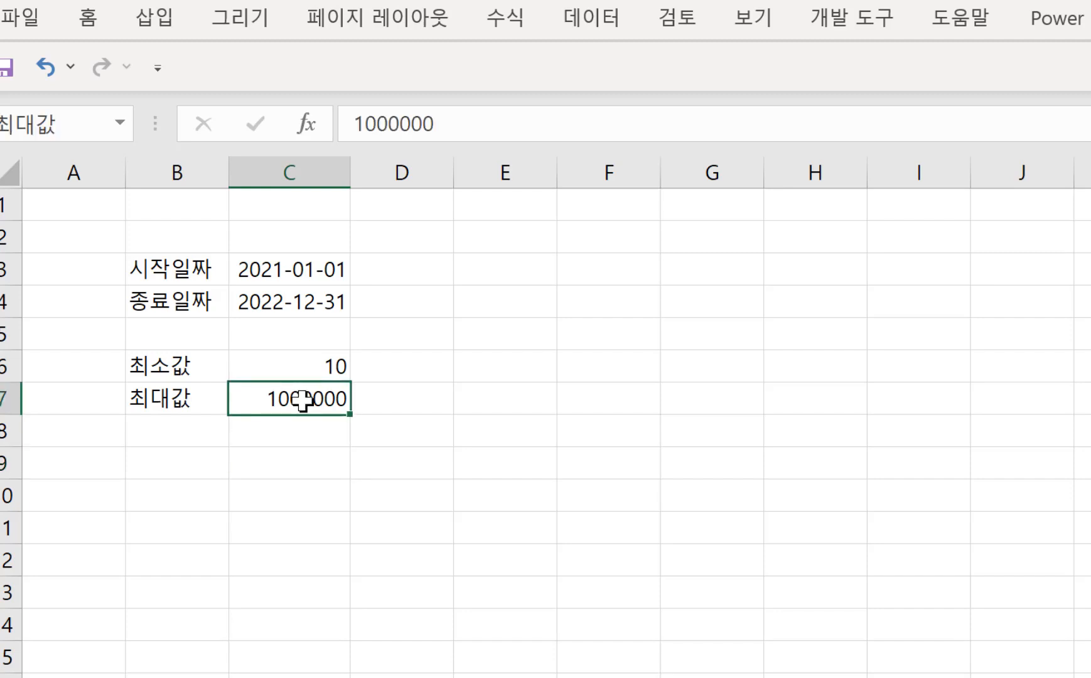
type("3")
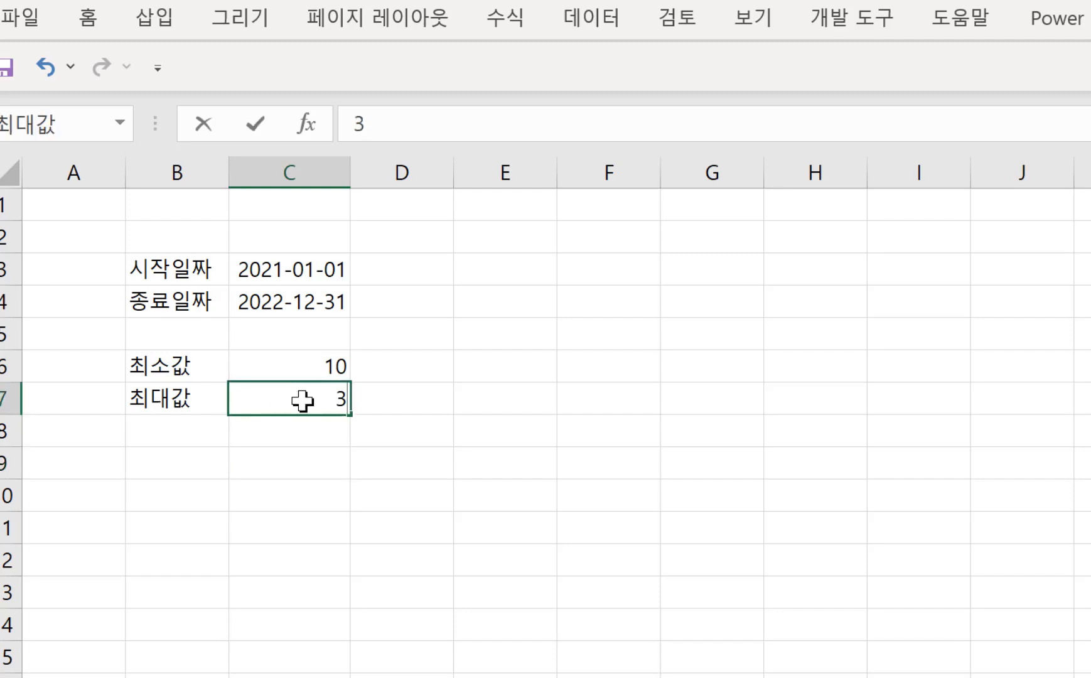
type("000000")
key("Return")
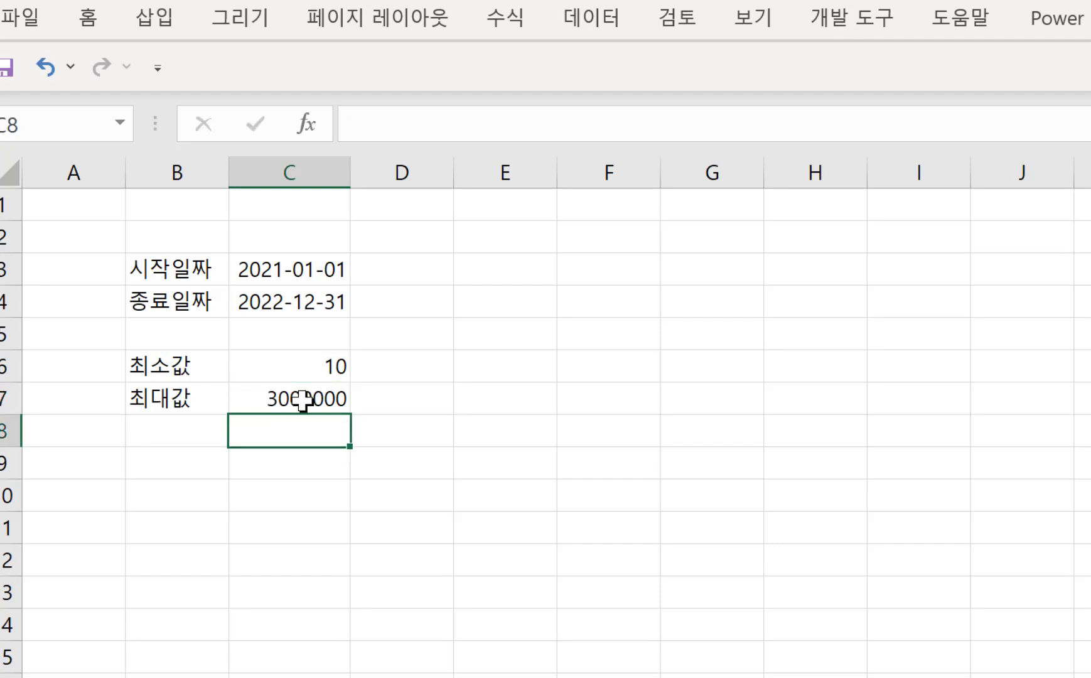
- Try to replace the ledger's 금액 in cell F2 with 35000000, and cancel the entry
key("ctrl+Page_Down")
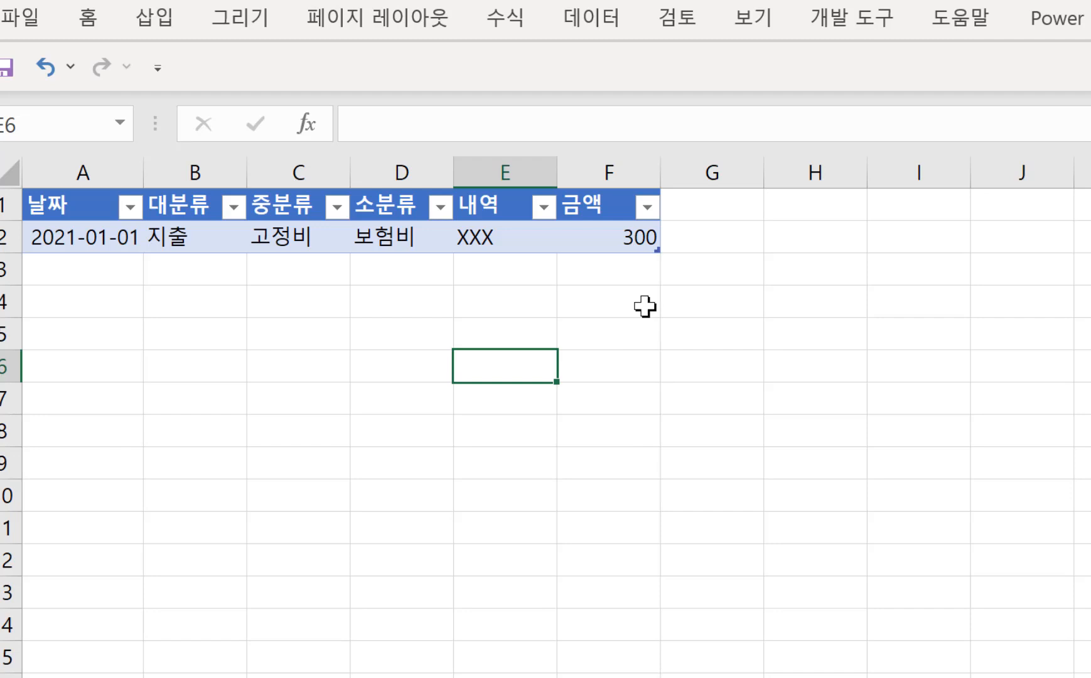
left_click(611, 238)
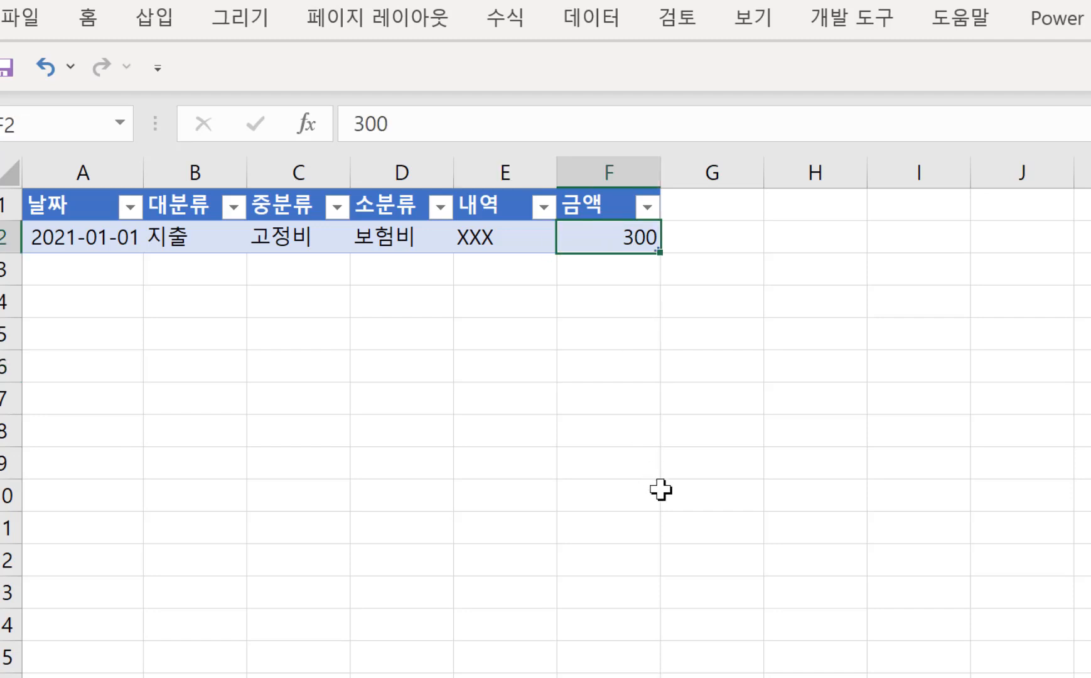
key("F2")
key("BackSpace")
key("BackSpace")
key("BackSpace")
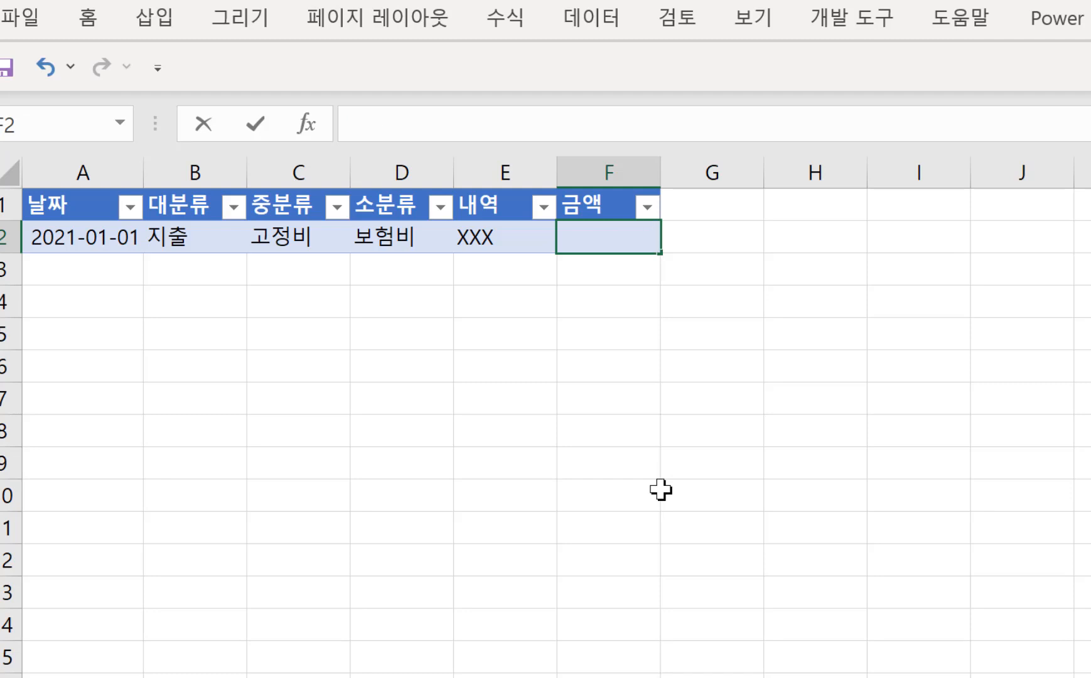
type("3500")
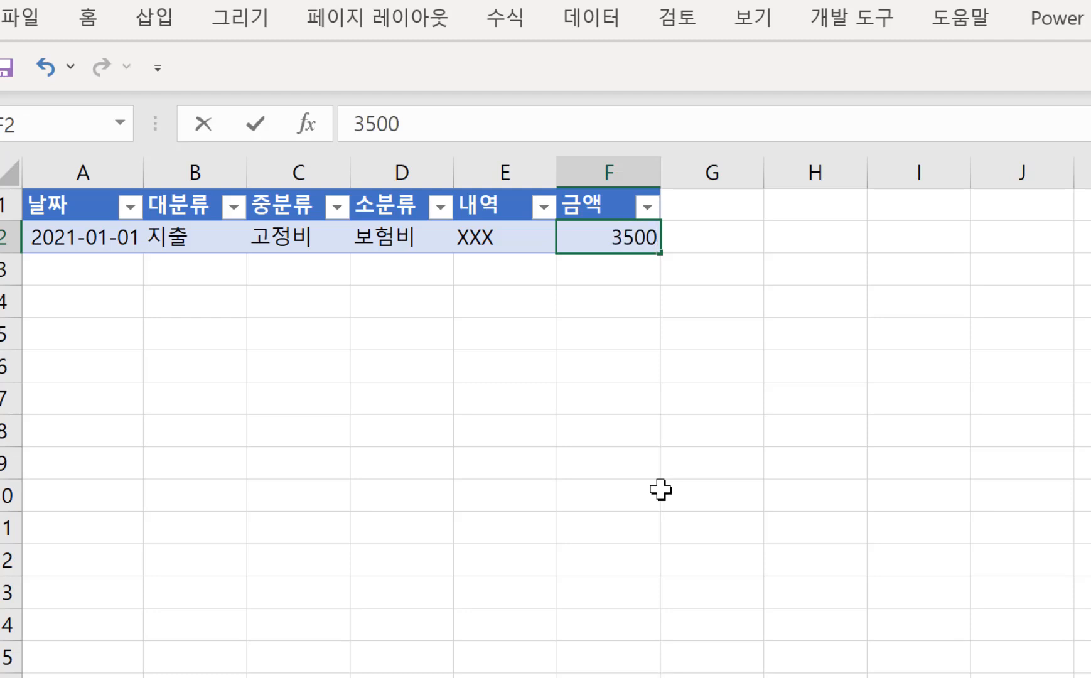
type("0000")
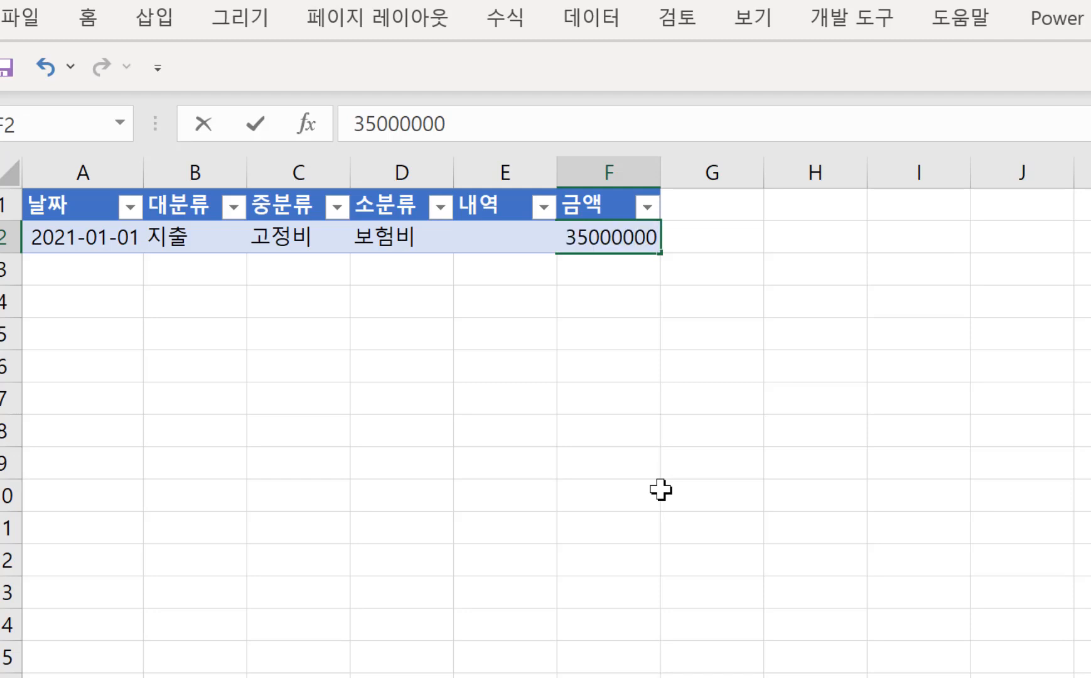
key("Return")
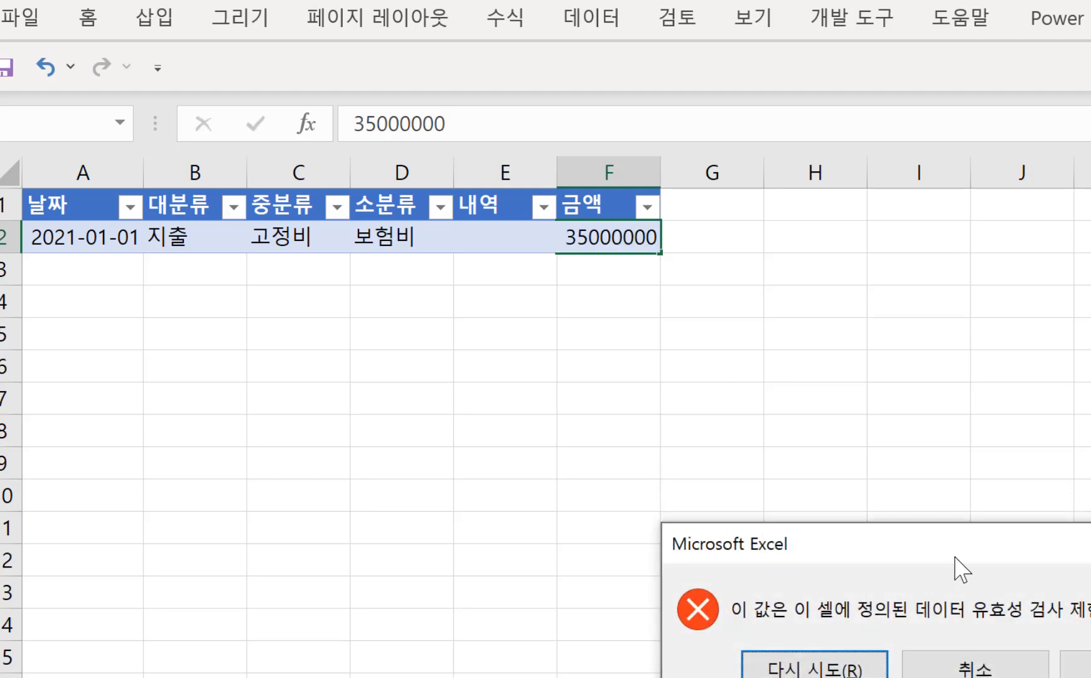
left_click_drag(953, 555, 786, 441)
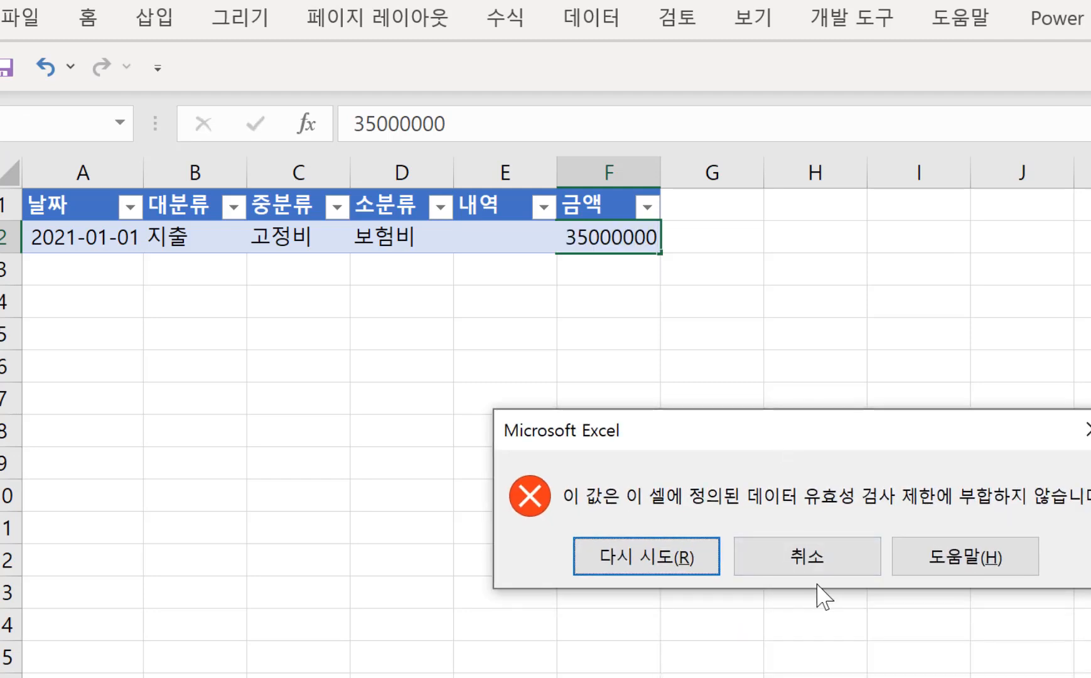
left_click(769, 559)
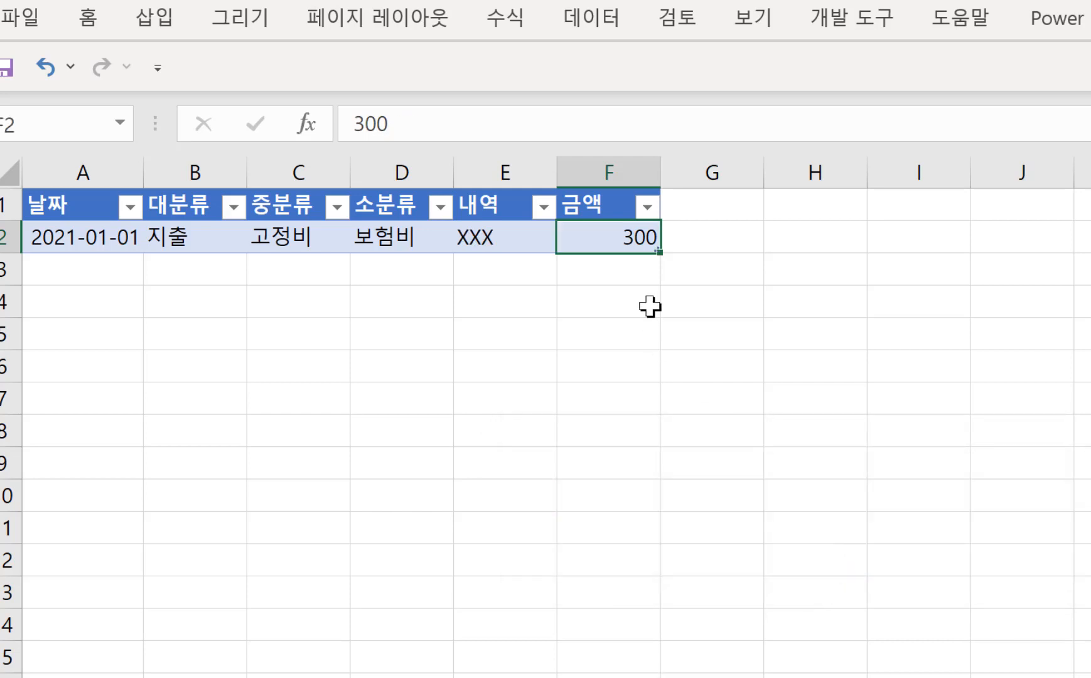
- Enter 3000000 as the 금액 in cell F2 of the ledger
type("3")
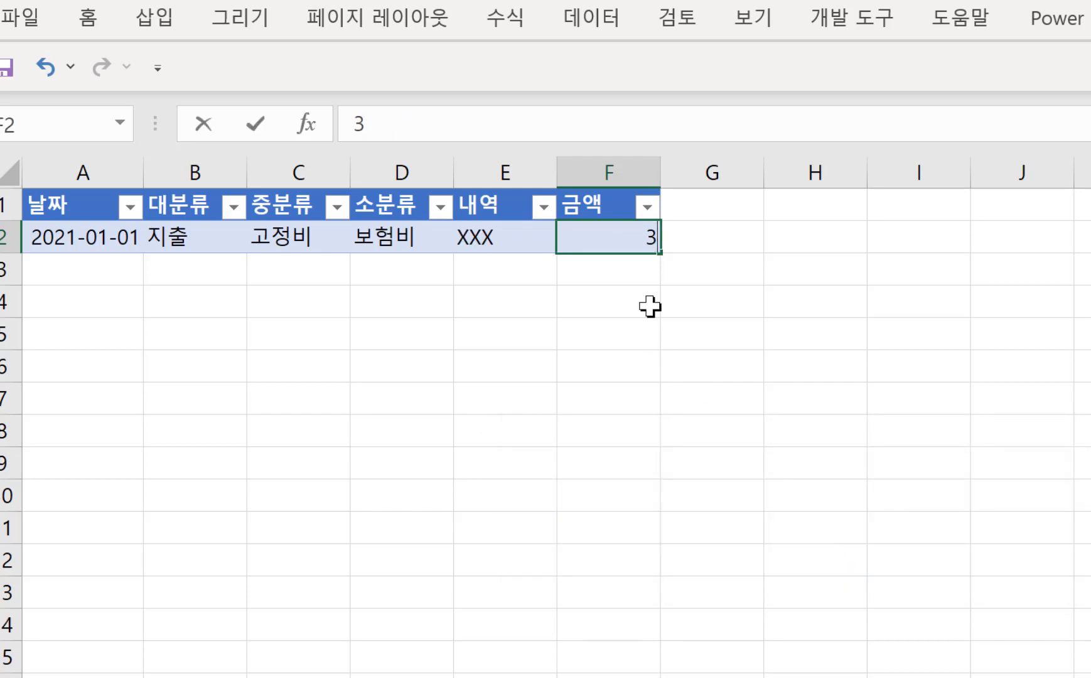
type("000000")
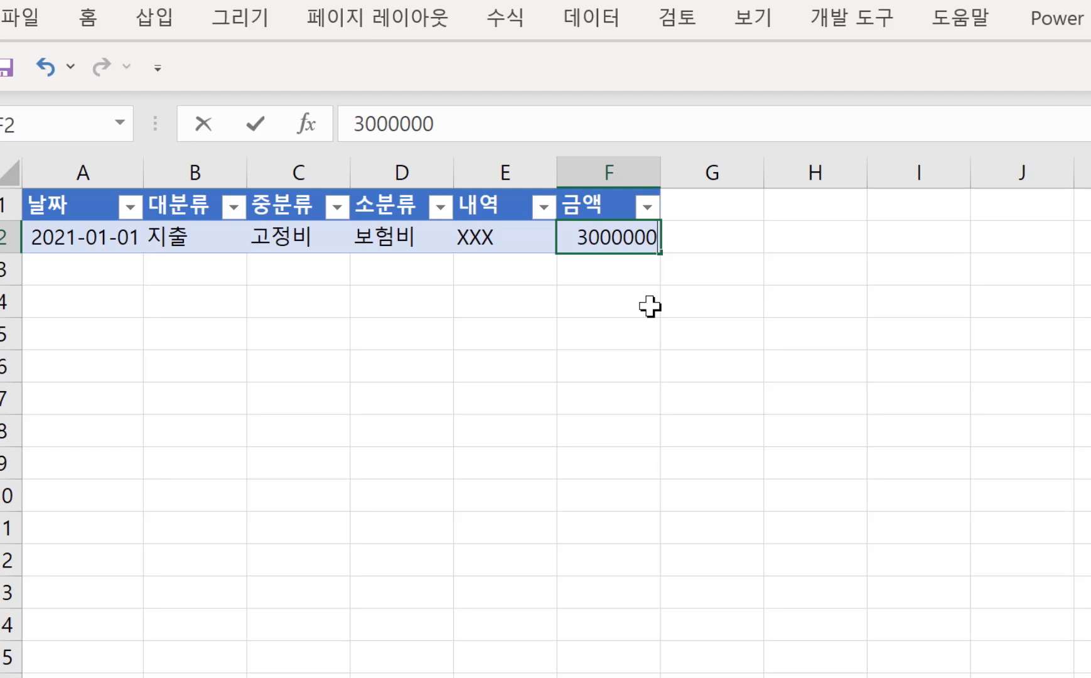
key("Return")
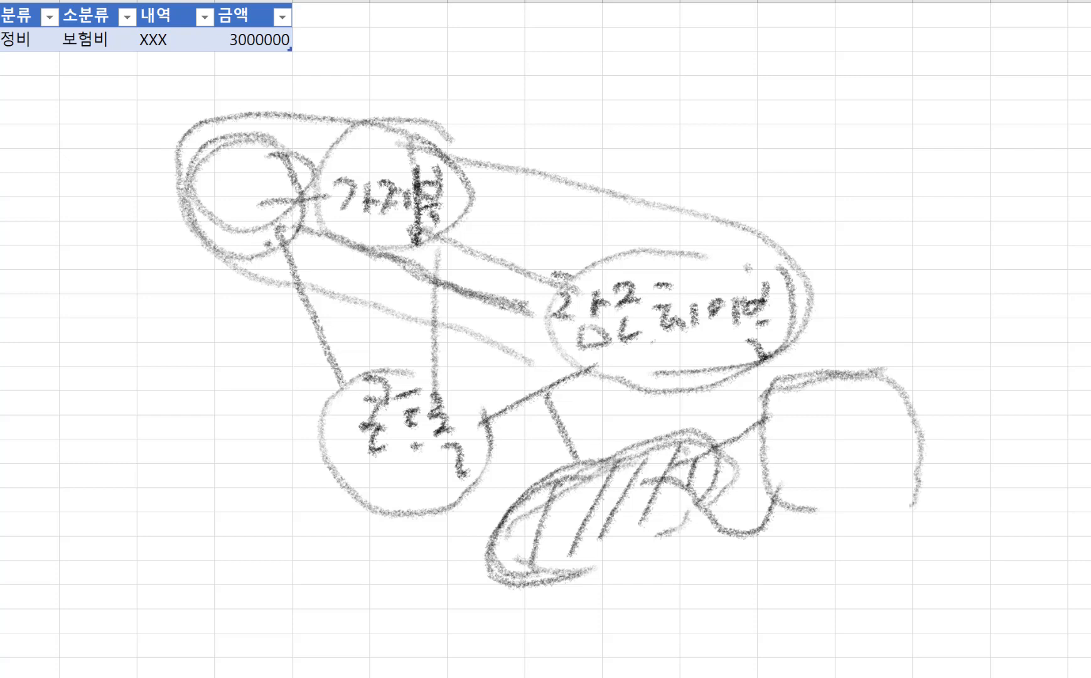
- Finish the rounded box to the lower right of the 참조테이블 bubble and draw short list lines inside it
mouse_move(847, 388)
left_mouse_down()
mouse_move(773, 445)
mouse_move(798, 504)
left_mouse_up()
mouse_move(814, 382)
left_mouse_down()
mouse_move(924, 423)
mouse_move(930, 503)
left_mouse_up()
left_click_drag(798, 504, 928, 487)
mouse_move(796, 412)
left_mouse_down()
mouse_move(852, 413)
mouse_move(863, 439)
mouse_move(852, 465)
left_mouse_up()
left_click_drag(817, 484, 853, 485)
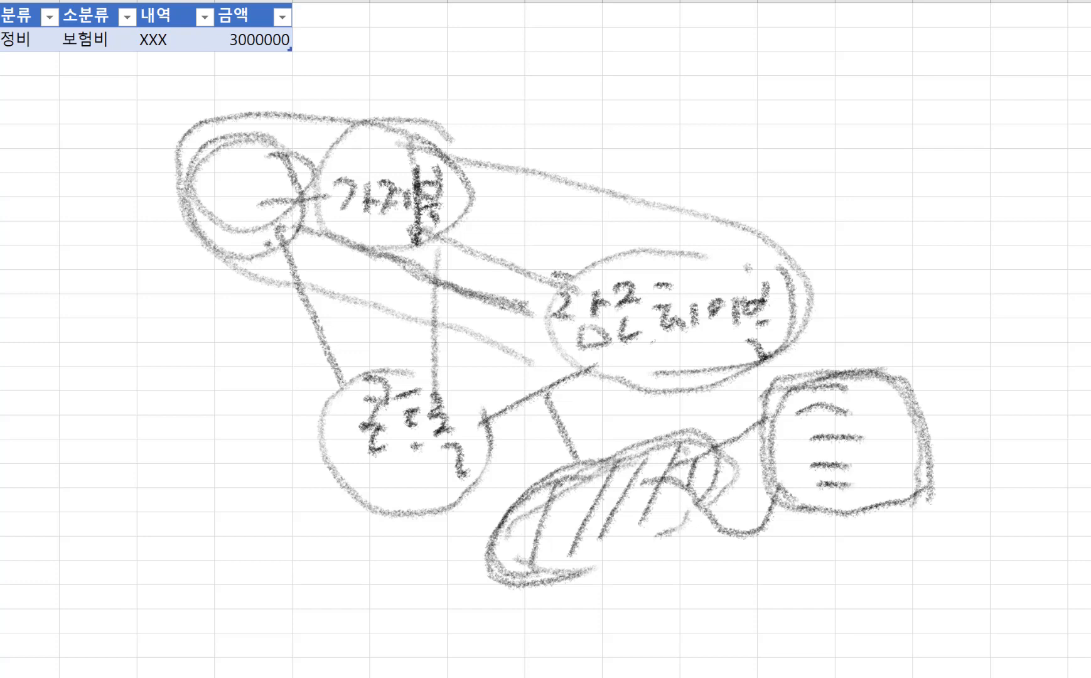
- Draw links from the 참조테이블 bubble to the box and the hatched shape, and loop an outline around the diagram
mouse_move(757, 295)
left_mouse_down()
mouse_move(819, 314)
mouse_move(867, 420)
left_mouse_up()
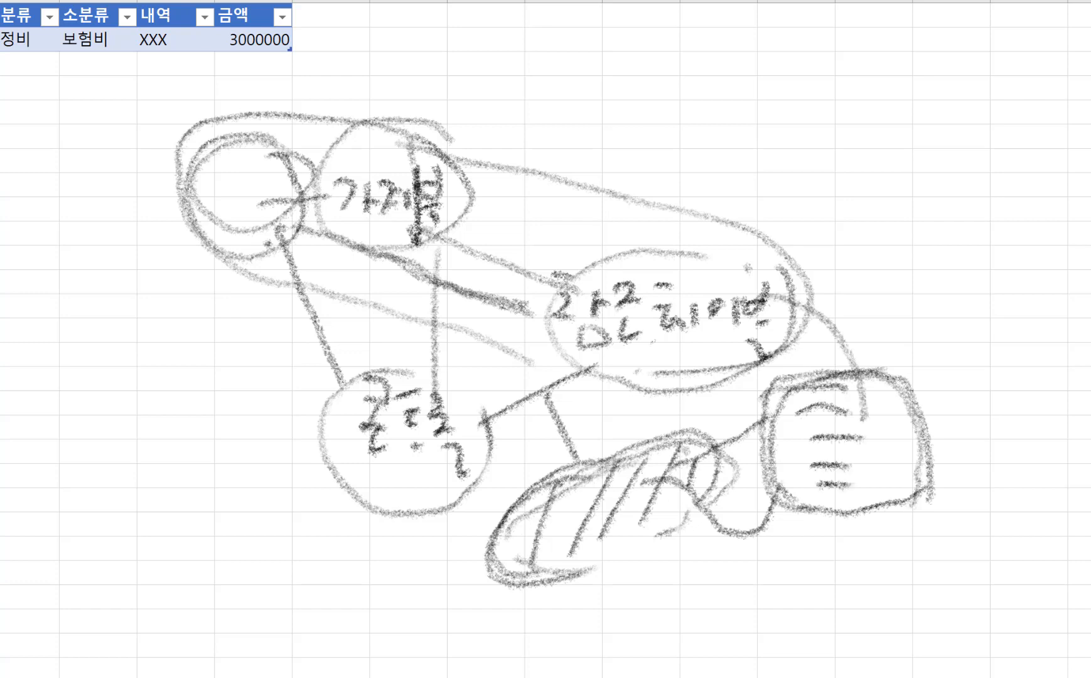
left_click_drag(634, 372, 675, 487)
left_click_drag(724, 339, 821, 372)
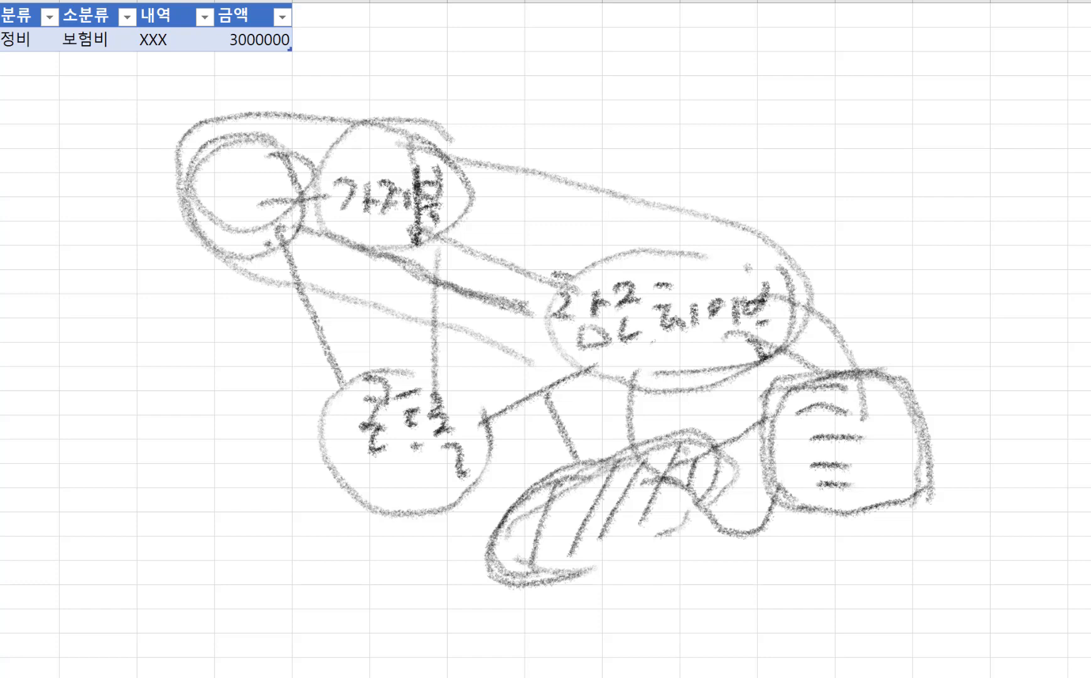
mouse_move(452, 138)
left_mouse_down()
mouse_move(398, 143)
mouse_move(317, 386)
mouse_move(346, 559)
mouse_move(583, 571)
left_mouse_up()
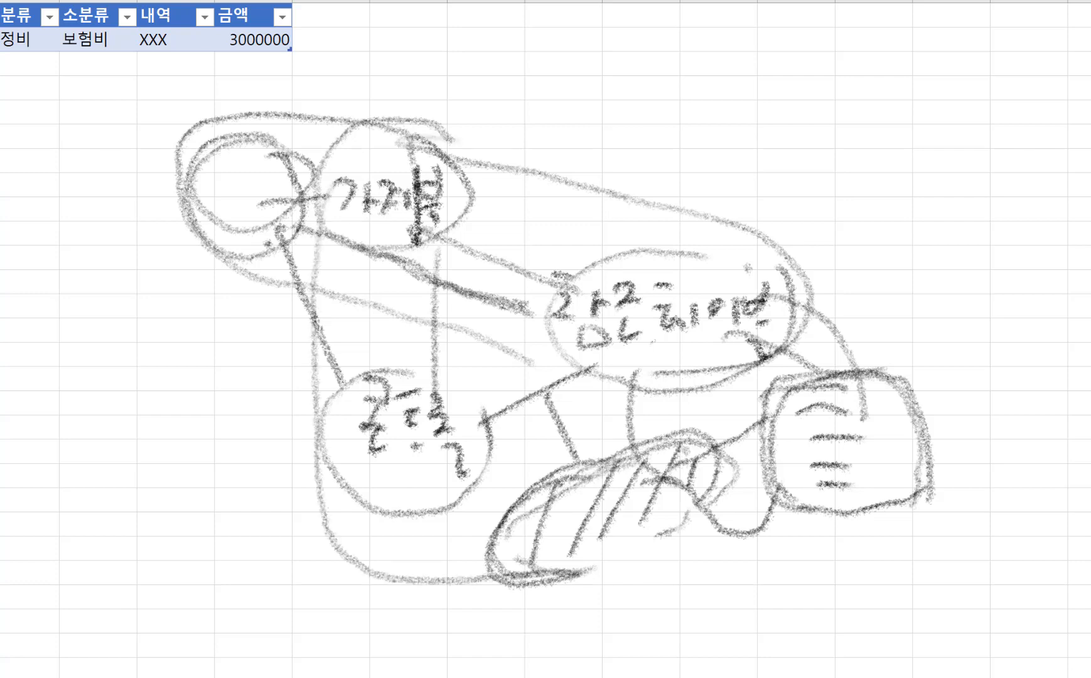
mouse_move(430, 150)
left_mouse_down()
mouse_move(618, 198)
mouse_move(841, 336)
mouse_move(929, 518)
mouse_move(595, 567)
left_mouse_up()
- Draw a leader line up from the 참조테이블 bubble and handwrite KNOW HOW beside its end
left_click_drag(603, 258, 709, 162)
left_click_drag(735, 120, 742, 168)
mouse_move(745, 140)
left_mouse_down()
mouse_move(766, 150)
mouse_move(756, 164)
left_mouse_up()
mouse_move(770, 140)
left_mouse_down()
mouse_move(775, 170)
mouse_move(830, 152)
left_mouse_up()
mouse_move(843, 147)
left_mouse_down()
mouse_move(852, 165)
mouse_move(866, 149)
left_mouse_up()
left_click(904, 159)
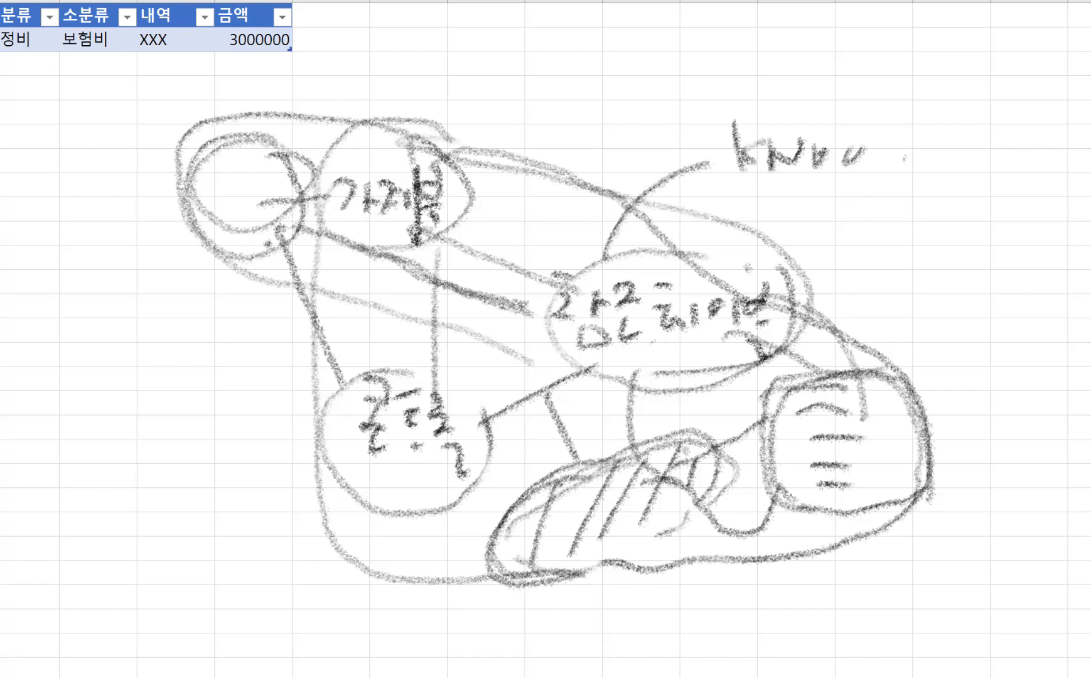
mouse_move(929, 134)
left_mouse_down()
mouse_move(933, 168)
mouse_move(952, 143)
left_mouse_up()
left_click_drag(949, 143, 953, 167)
mouse_move(963, 155)
left_mouse_down()
mouse_move(973, 141)
mouse_move(992, 150)
mouse_move(1022, 123)
left_mouse_up()
left_click_drag(1027, 148, 1024, 158)
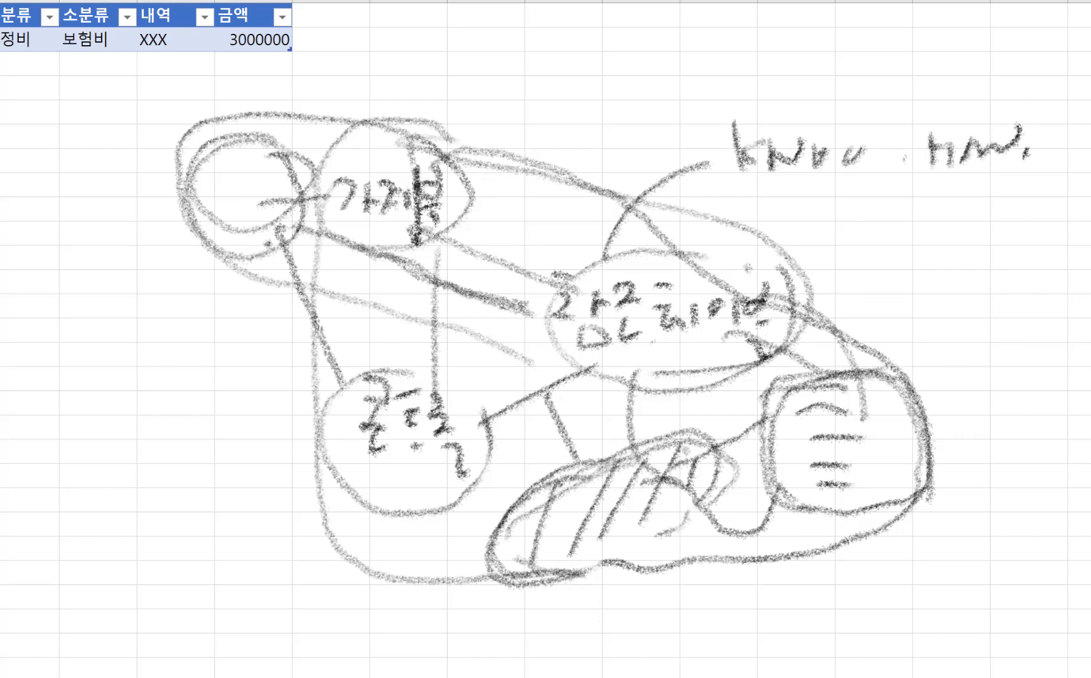
- Draw a new circle at the diagram's lower left and another above the 참조테이블 bubble, and link the two with curved lines
mouse_move(242, 192)
left_mouse_down()
mouse_move(220, 226)
mouse_move(275, 396)
mouse_move(359, 530)
left_mouse_up()
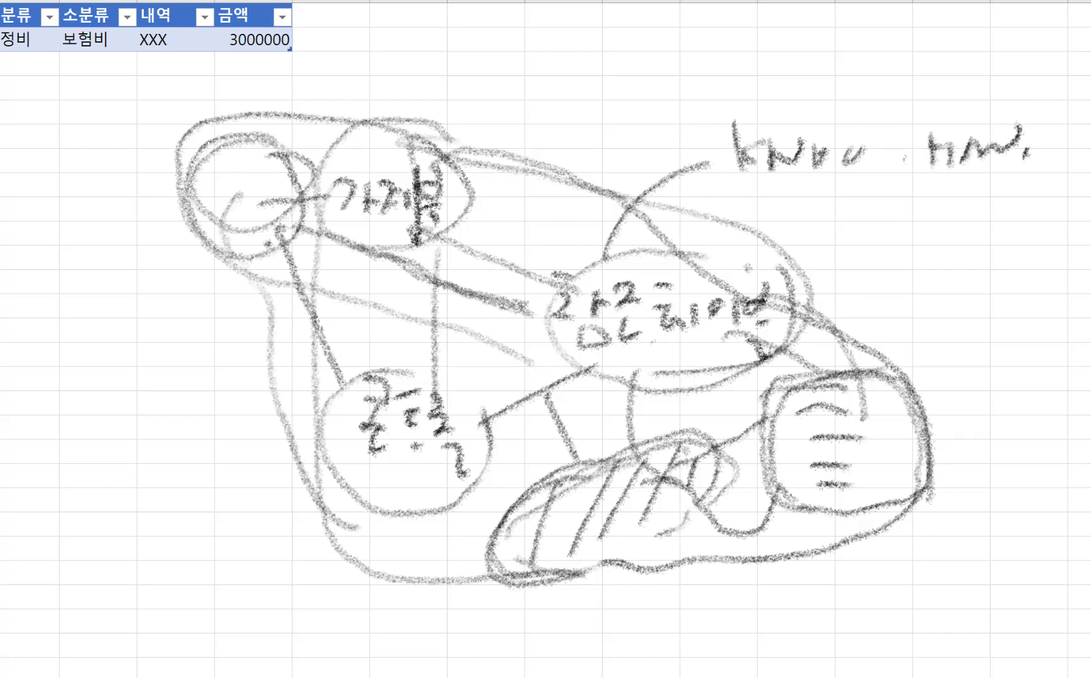
mouse_move(230, 467)
left_mouse_down()
mouse_move(132, 444)
mouse_move(176, 595)
mouse_move(219, 468)
left_mouse_up()
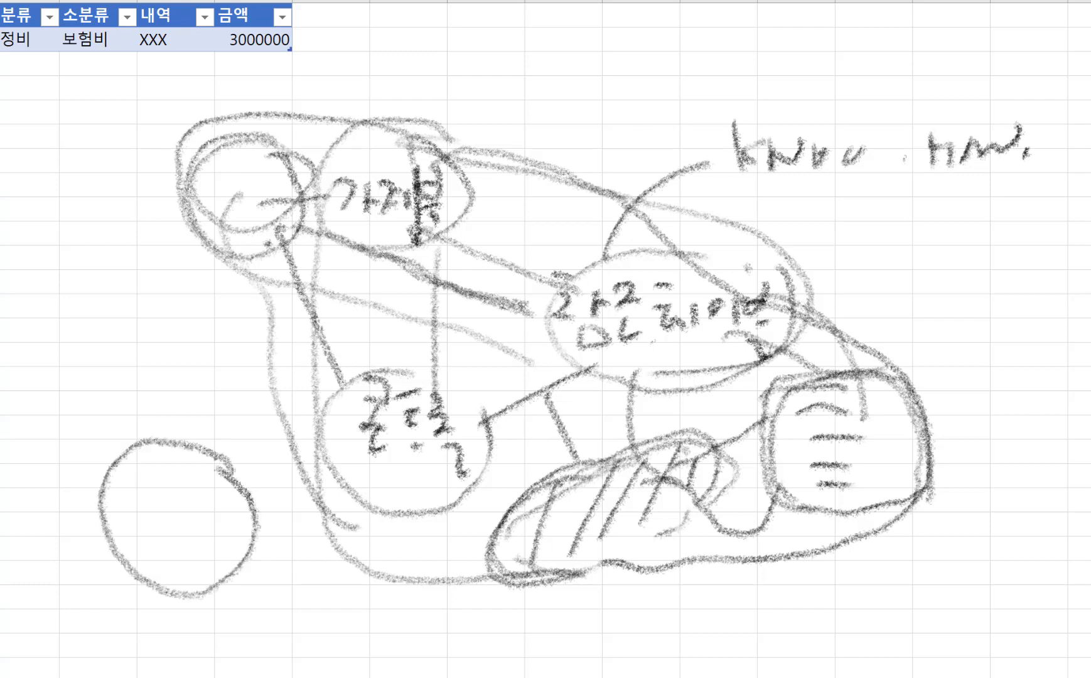
mouse_move(198, 527)
left_mouse_down()
mouse_move(323, 298)
mouse_move(617, 119)
left_mouse_up()
mouse_move(697, 56)
left_mouse_down()
mouse_move(634, 199)
mouse_move(665, 56)
left_mouse_up()
mouse_move(637, 116)
left_mouse_down()
mouse_move(537, 151)
mouse_move(214, 468)
mouse_move(107, 442)
mouse_move(226, 568)
left_mouse_up()
left_click_drag(220, 446, 269, 489)
mouse_move(631, 122)
left_mouse_down()
mouse_move(585, 136)
mouse_move(185, 521)
left_mouse_up()
- Hatch the lower-left circle with slanted strokes and draw an arrow from it down toward the 콘트롤 outline's base
mouse_move(209, 439)
left_mouse_down()
mouse_move(93, 509)
mouse_move(126, 571)
left_mouse_up()
left_click_drag(183, 426, 138, 554)
left_click_drag(213, 436, 154, 580)
mouse_move(227, 461)
left_mouse_down()
mouse_move(171, 574)
mouse_move(189, 593)
left_mouse_up()
mouse_move(245, 483)
left_mouse_down()
mouse_move(260, 521)
mouse_move(244, 539)
mouse_move(323, 590)
mouse_move(353, 595)
left_mouse_up()
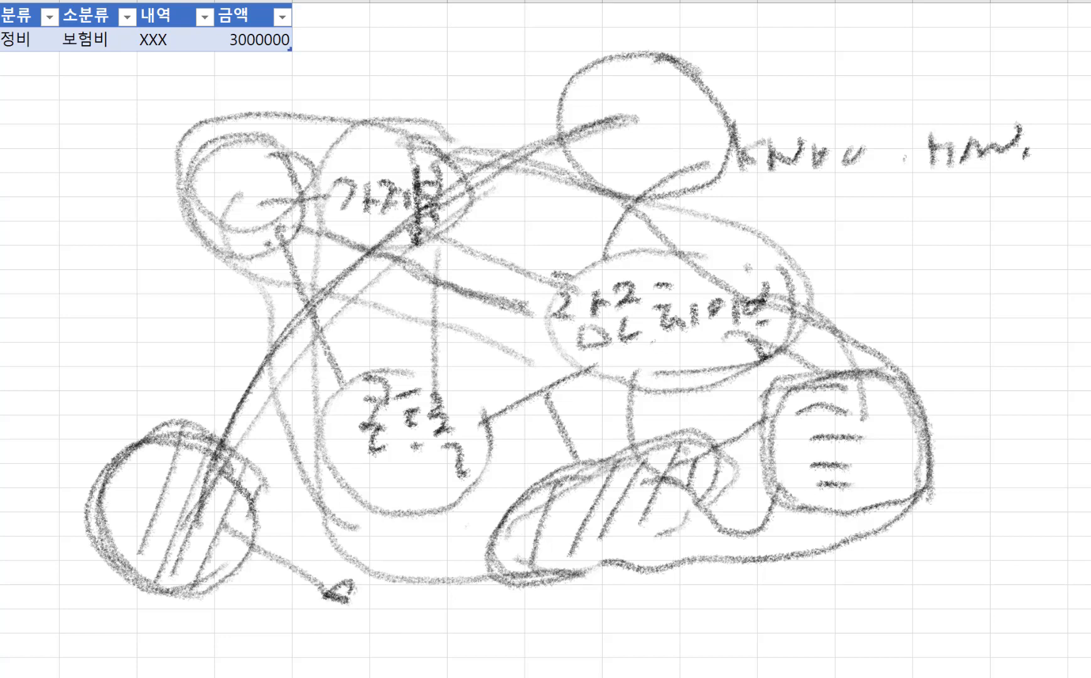
mouse_move(245, 524)
left_mouse_down()
mouse_move(339, 594)
mouse_move(336, 603)
left_mouse_up()
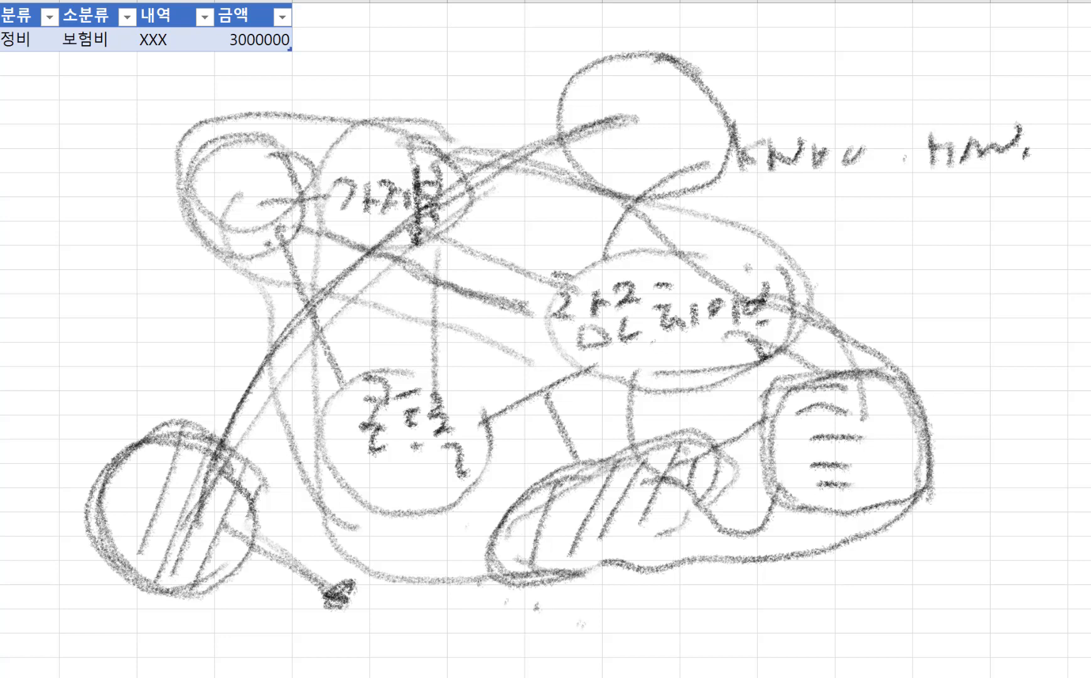
- Draw a curved link from the 참조테이블 bubble to a new circle below the KNOW HOW note
mouse_move(701, 342)
left_mouse_down()
mouse_move(742, 267)
mouse_move(881, 235)
left_mouse_up()
mouse_move(1030, 199)
left_mouse_down()
mouse_move(946, 181)
mouse_move(878, 306)
mouse_move(1008, 189)
mouse_move(857, 295)
mouse_move(997, 256)
left_mouse_up()
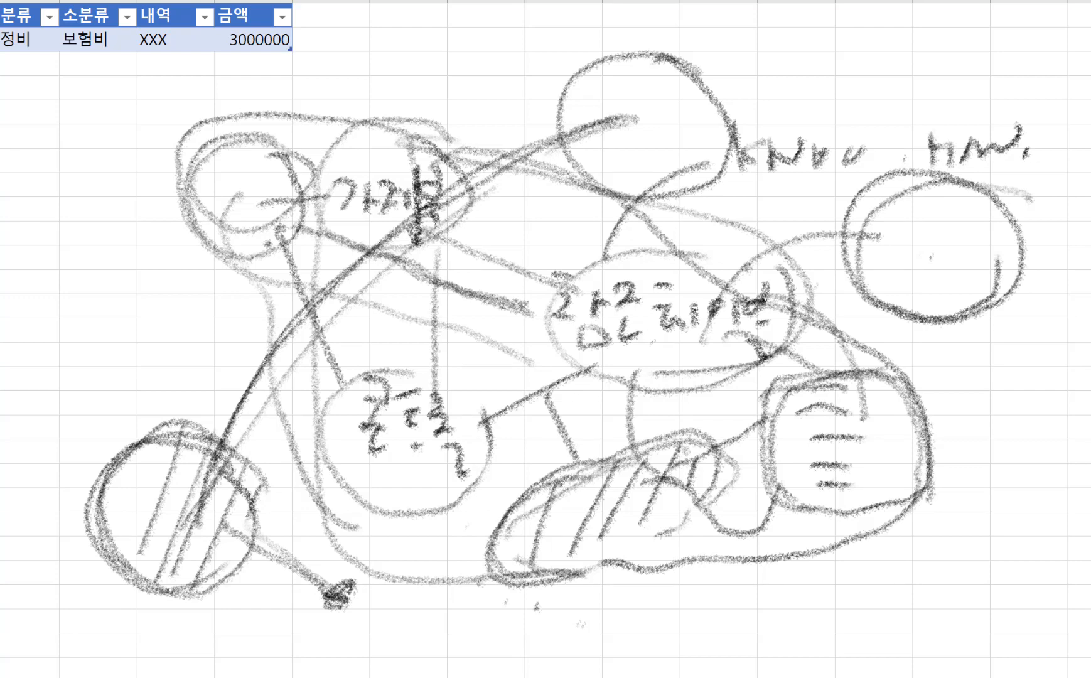
- Draw a leader line from the small circle beside the 가계부 bubble and handwrite INDIRECT at its end
scroll(546, 339, "left", 3)
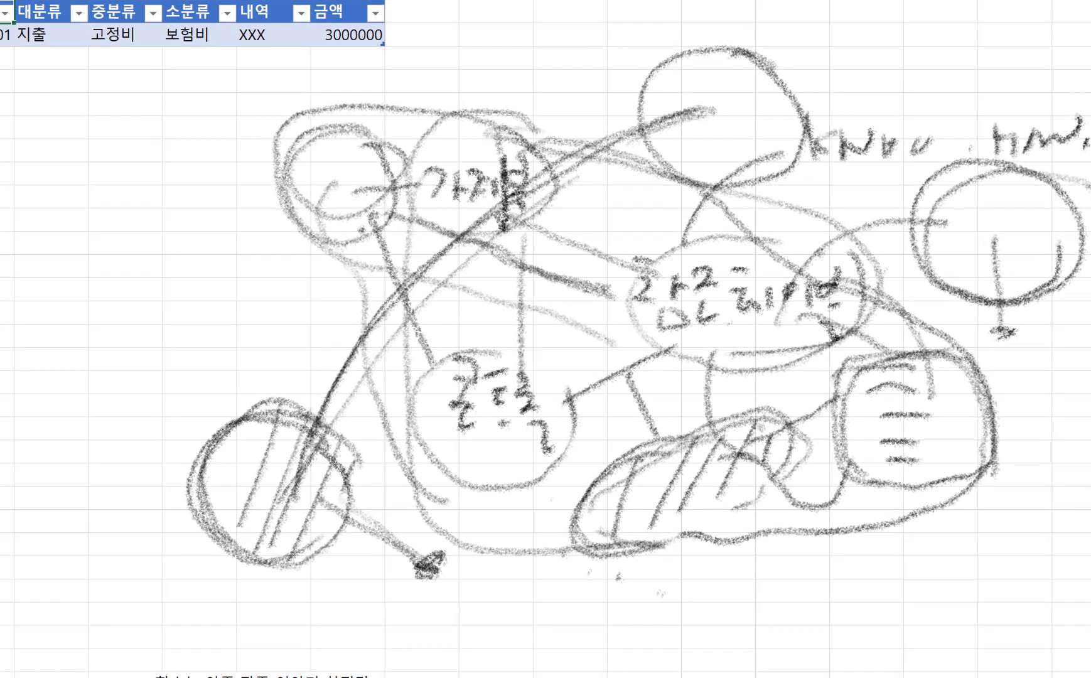
left_click_drag(317, 186, 137, 245)
left_click_drag(17, 276, 28, 318)
mouse_move(40, 284)
left_mouse_down()
mouse_move(46, 313)
mouse_move(73, 280)
left_mouse_up()
left_click_drag(81, 269, 99, 303)
left_click_drag(88, 267, 104, 300)
mouse_move(127, 258)
left_mouse_down()
mouse_move(131, 288)
mouse_move(150, 286)
left_mouse_up()
left_click_drag(148, 251, 182, 284)
mouse_move(200, 242)
left_mouse_down()
mouse_move(178, 268)
mouse_move(216, 270)
left_mouse_up()
left_click(214, 240)
mouse_move(221, 246)
left_mouse_down()
mouse_move(254, 236)
mouse_move(250, 263)
left_mouse_up()
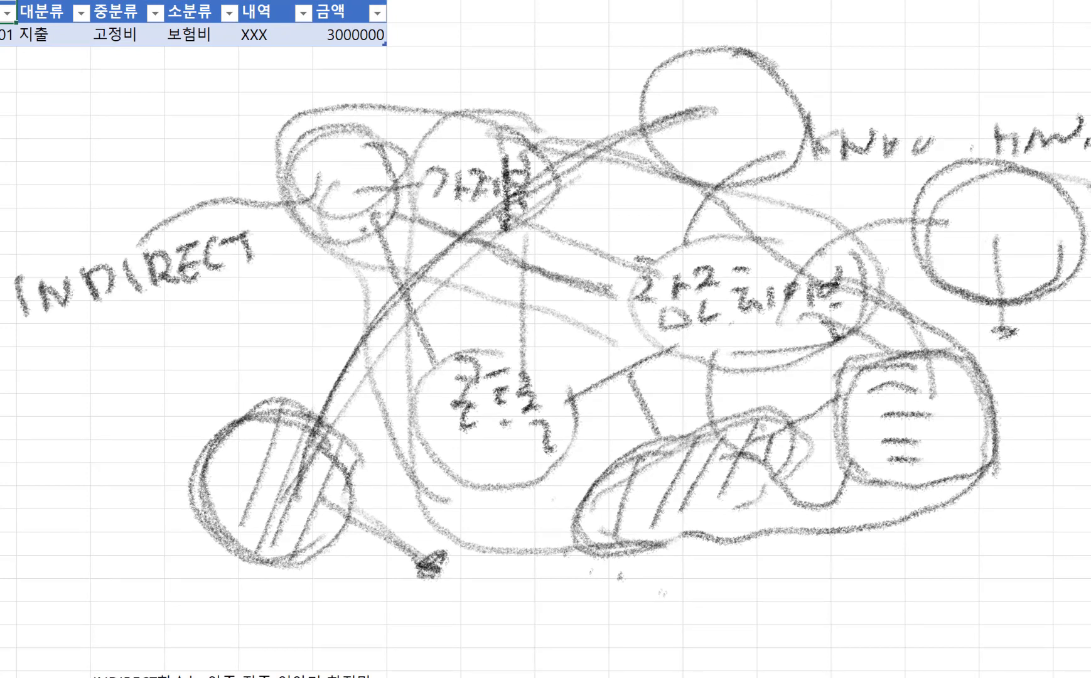